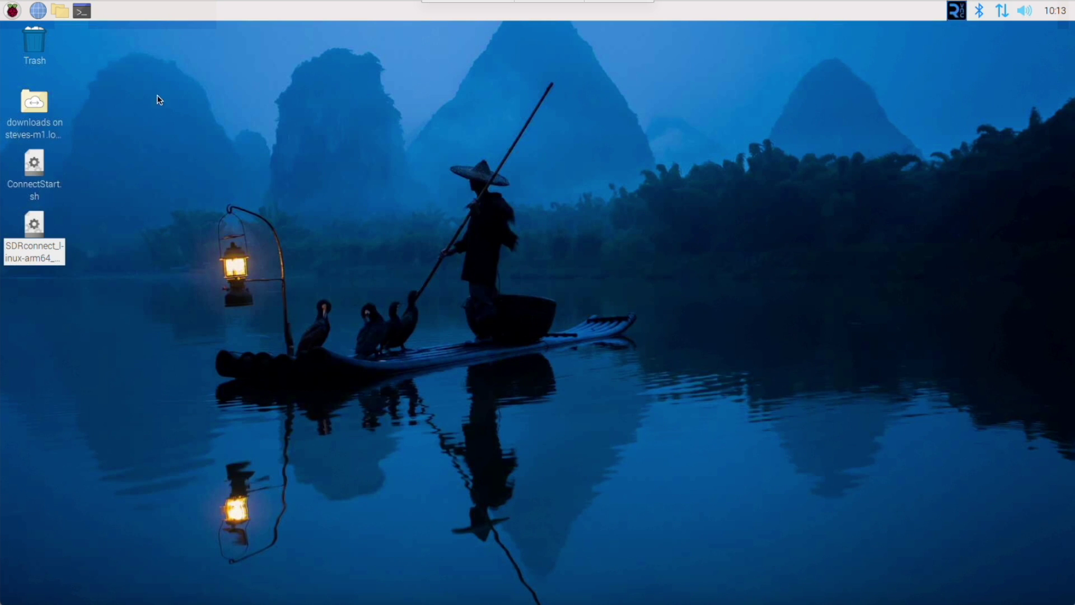
# Step: Launch SDRconnect from the applications menu, start receiving, then close it
pyautogui.click(12, 11)
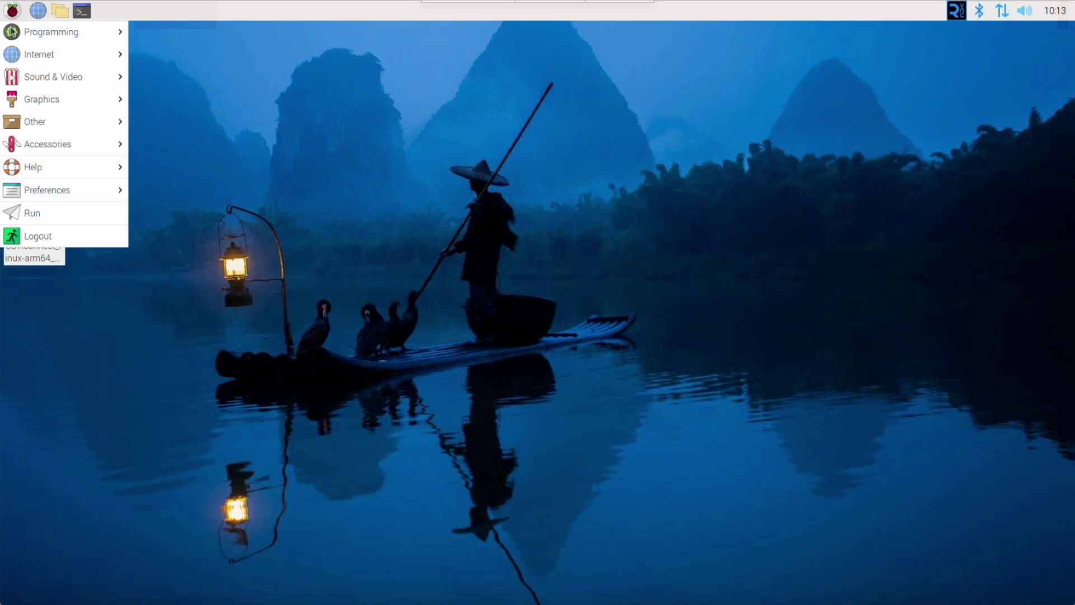
pyautogui.moveTo(31, 120)
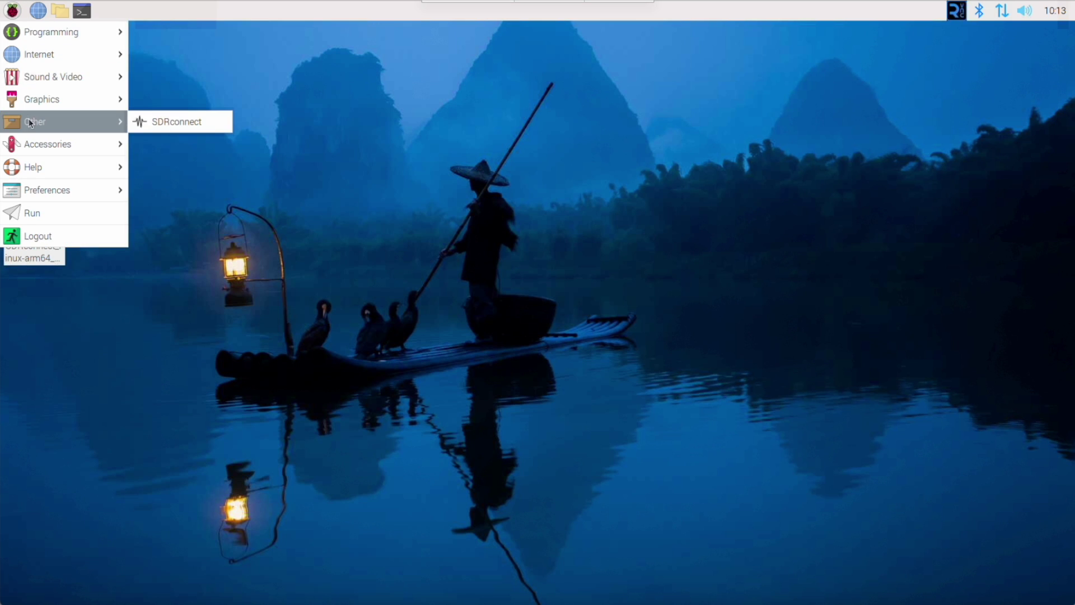
pyautogui.click(185, 126)
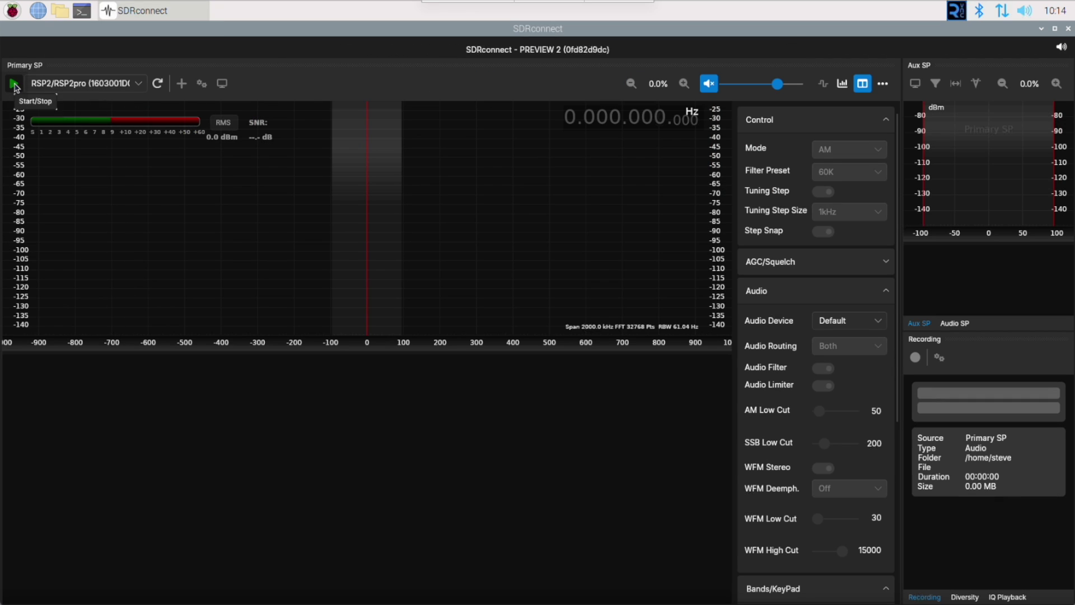
pyautogui.click(16, 85)
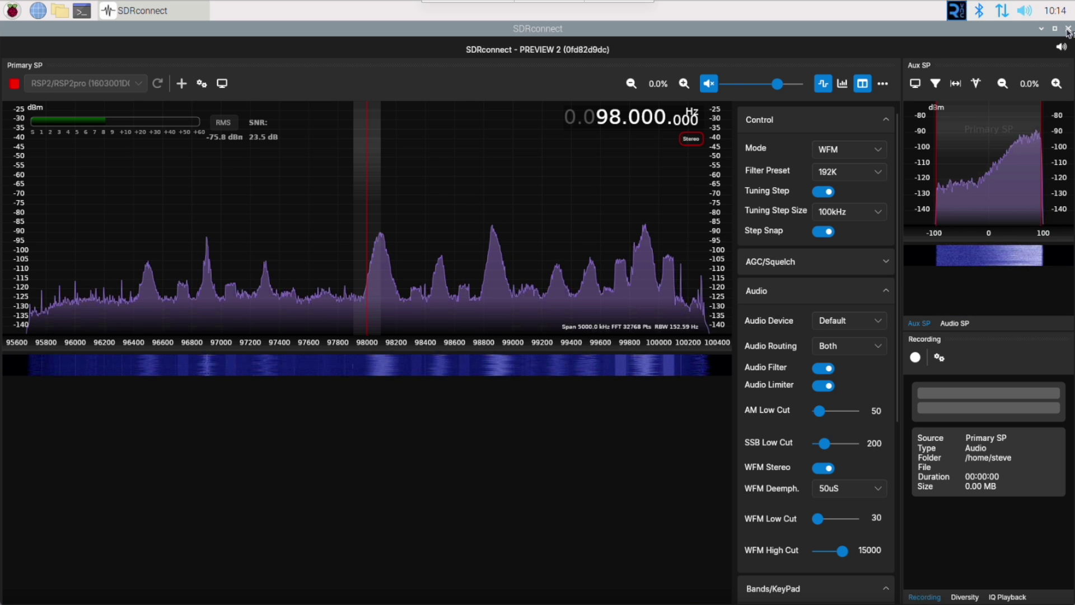
pyautogui.click(1068, 29)
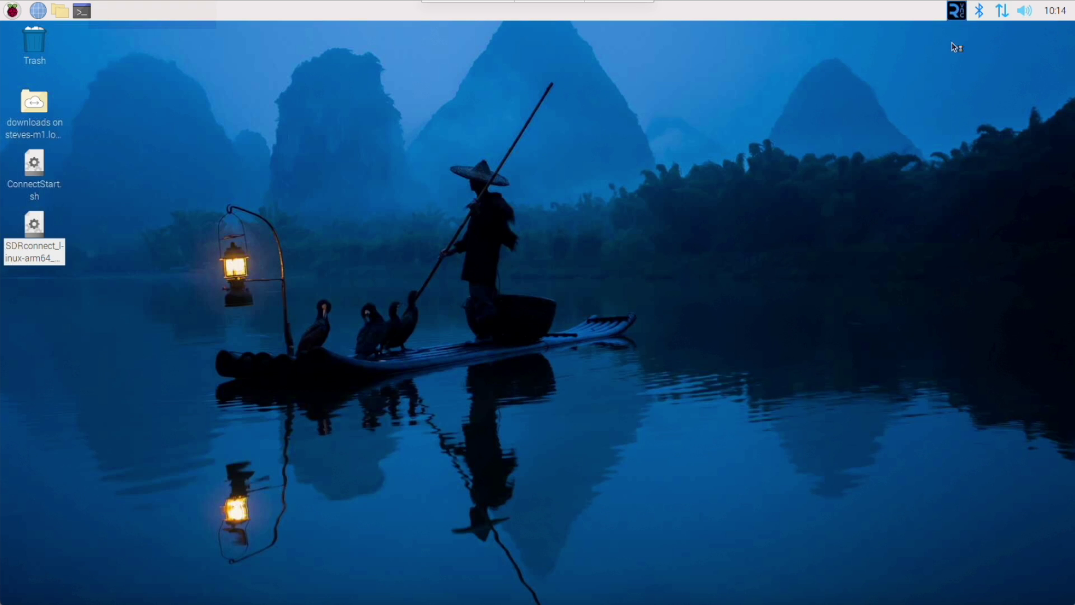
# Step: In a terminal, cd to /opt/sdrconnect, run SDRconnect --server, then stop it with Ctrl+C
pyautogui.click(81, 12)
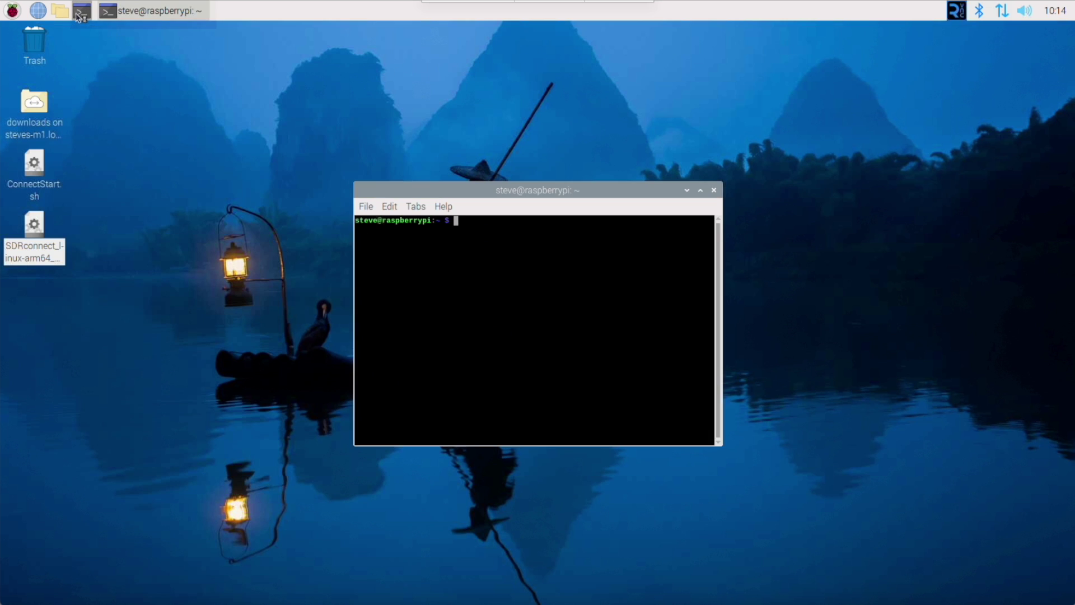
pyautogui.click(475, 224)
pyautogui.write('cd /opt/sdrconnect')
pyautogui.press('Return')
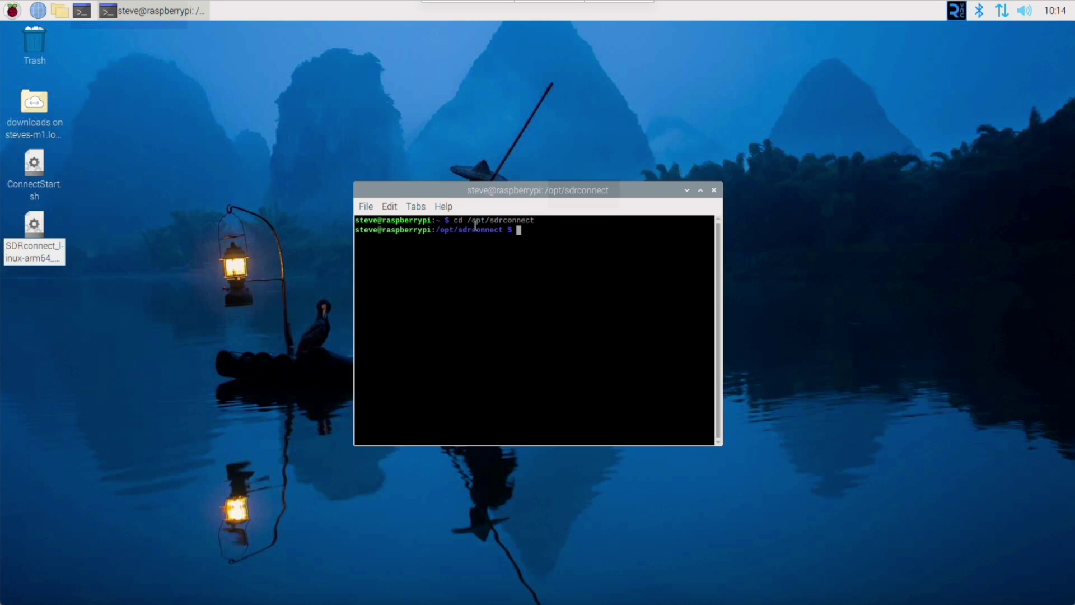
pyautogui.write('SDRconnect --server')
pyautogui.press('Return')
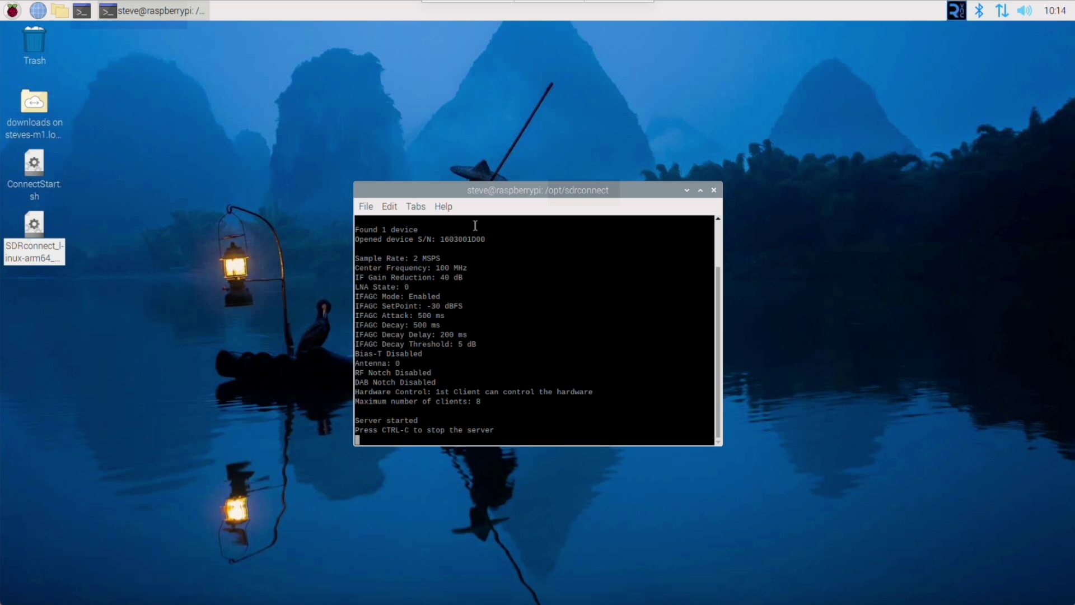
pyautogui.hotkey('ctrl', 'c')
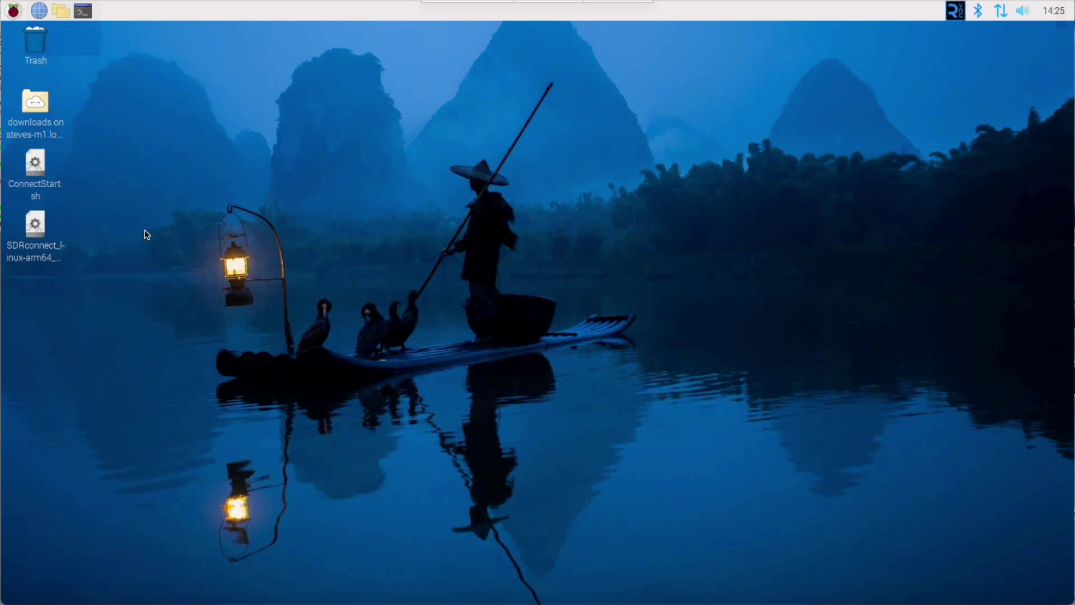
# Step: Open the home folder in File Manager, confirm Show Hidden is on, and select .bashrc
pyautogui.click(60, 12)
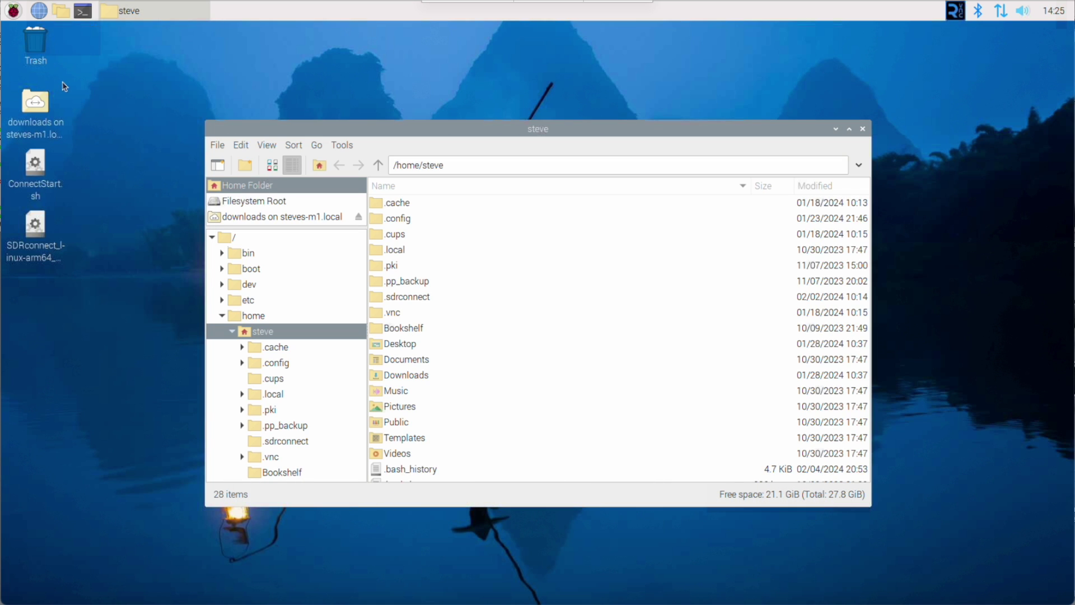
pyautogui.click(267, 148)
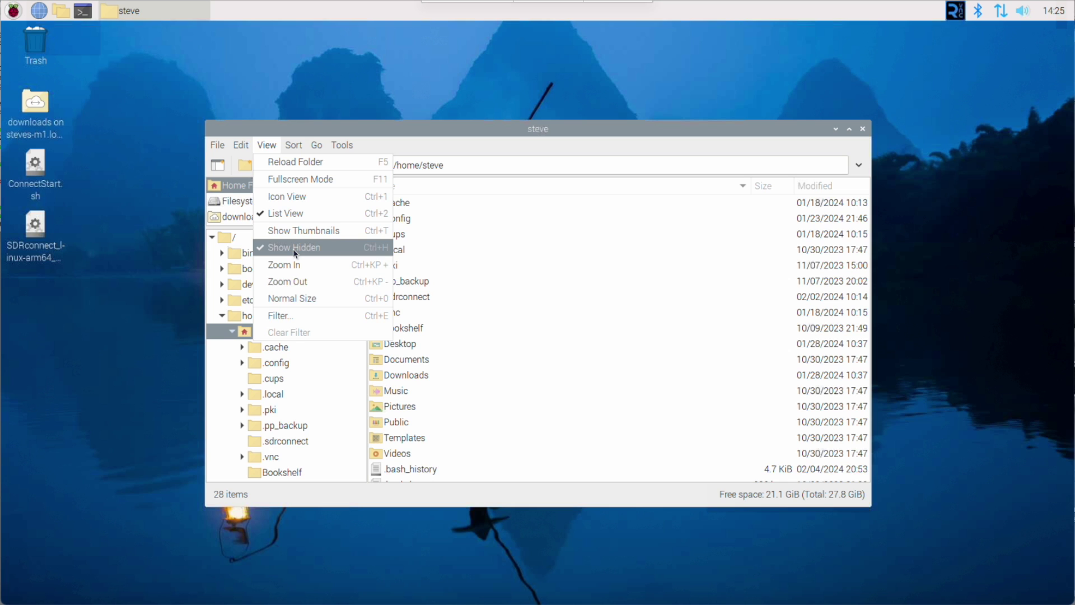
pyautogui.moveTo(240, 145)
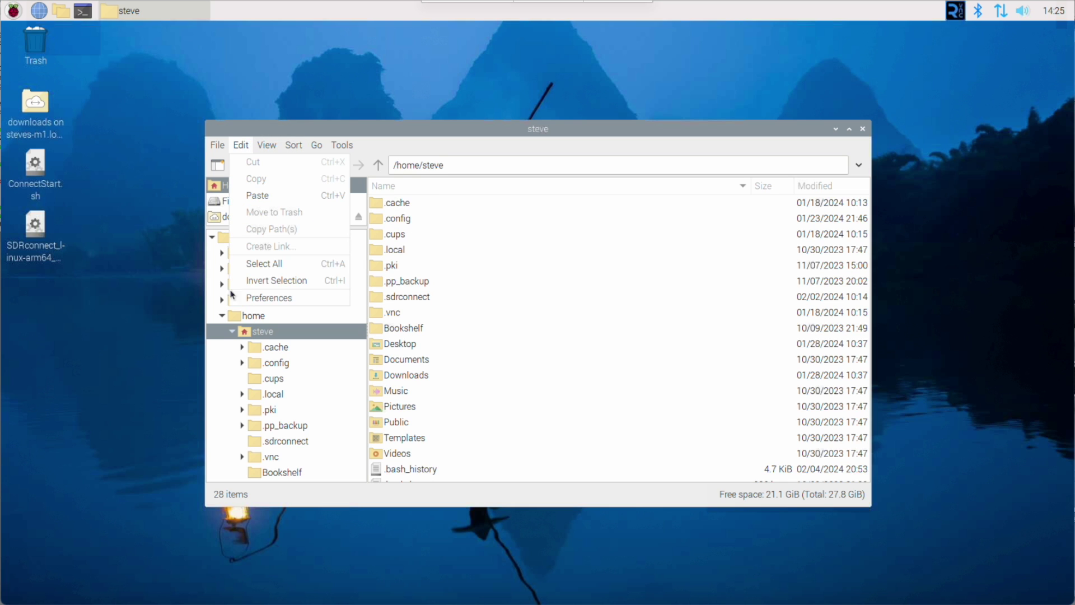
pyautogui.click(256, 332)
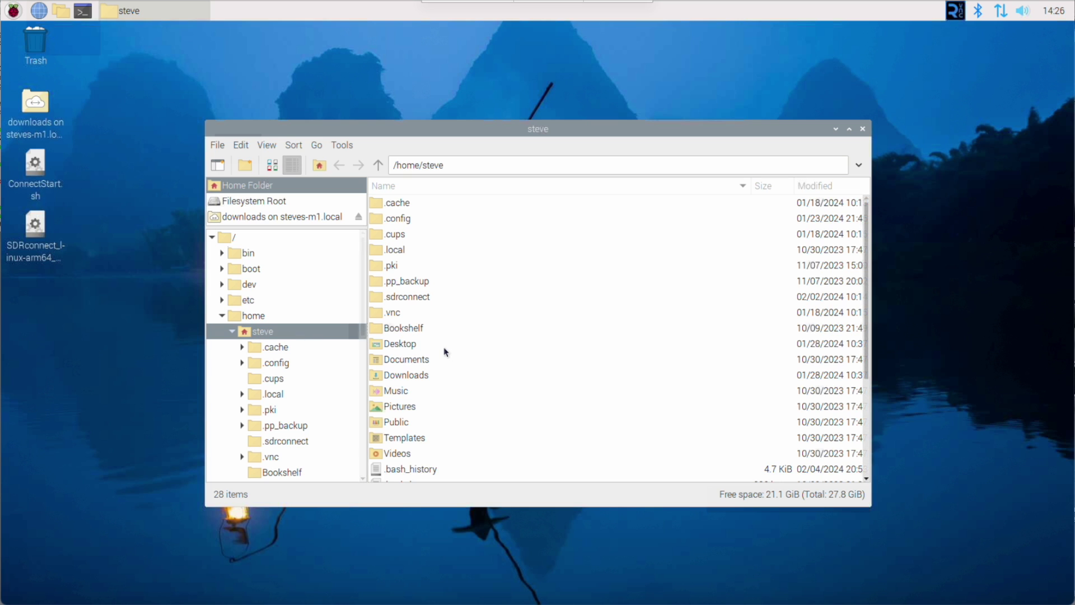
pyautogui.scroll(-3, 446, 352)
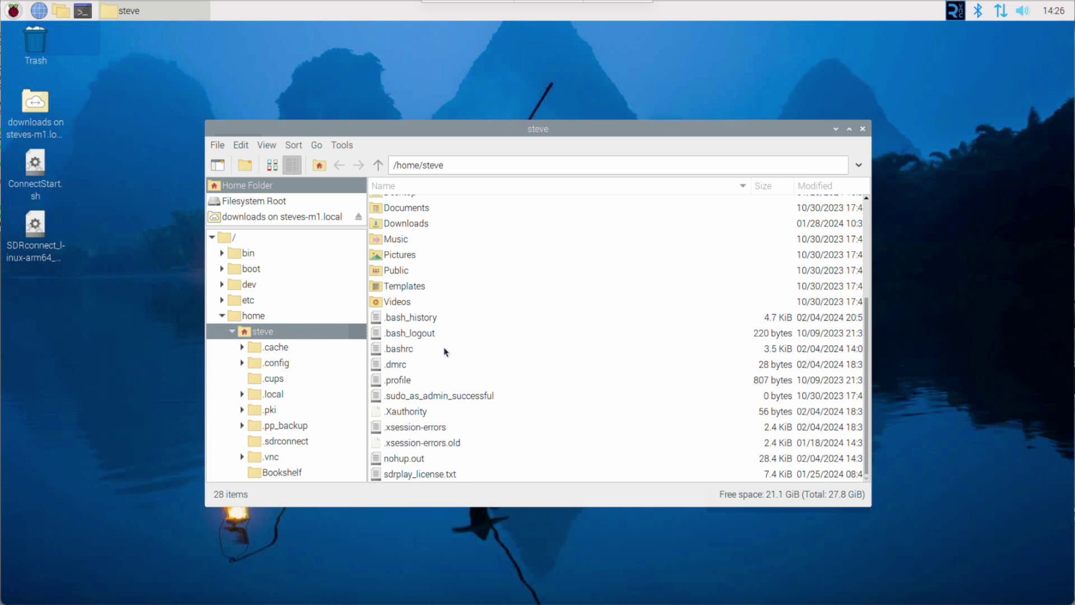
pyautogui.click(406, 354)
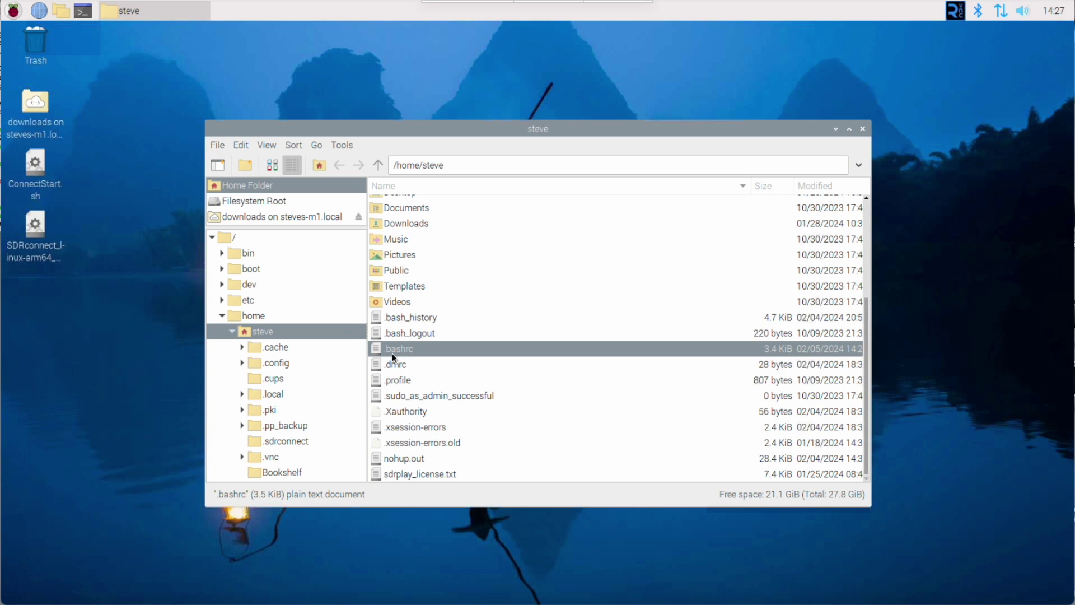
# Step: Add export PATH=/opt/sdrconnect:$PATH as the last line of .bashrc, save, and close Mousepad
pyautogui.doubleClick(379, 352)
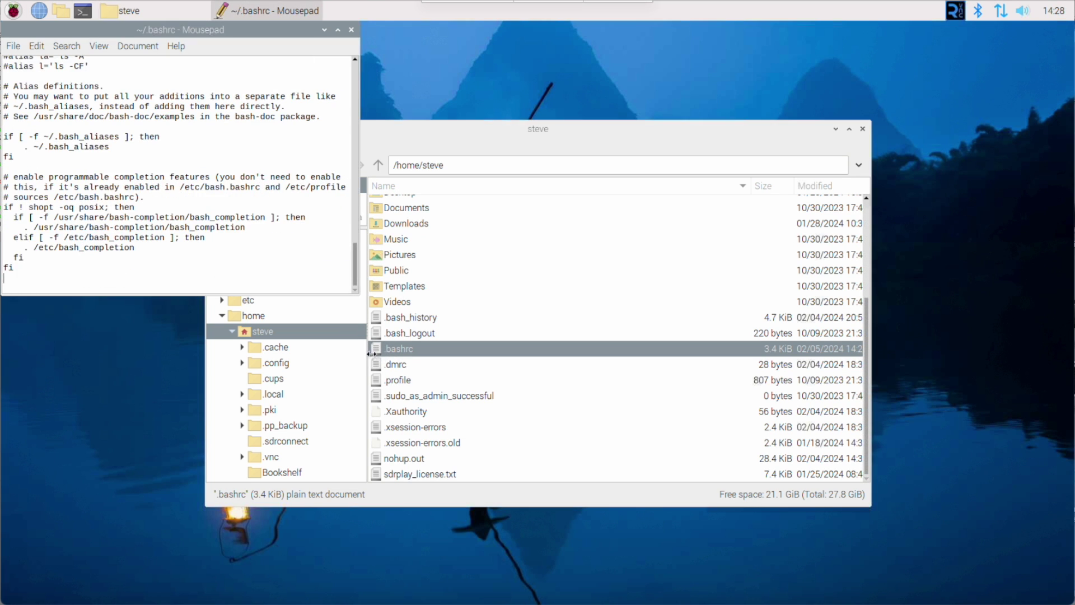
pyautogui.moveTo(371, 354); pyautogui.dragTo(363, 354)
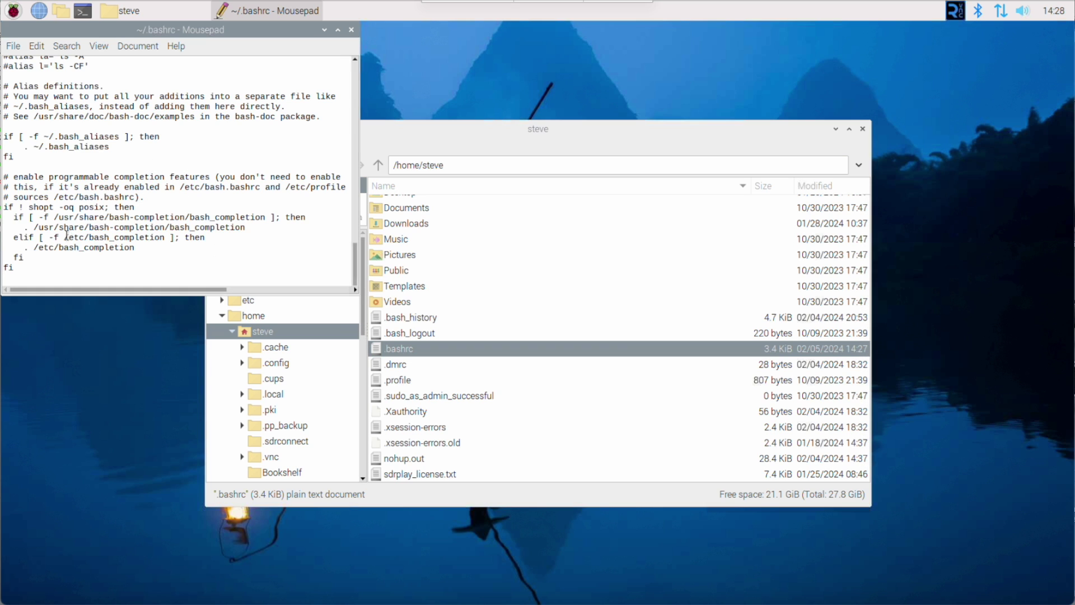
pyautogui.click(9, 278)
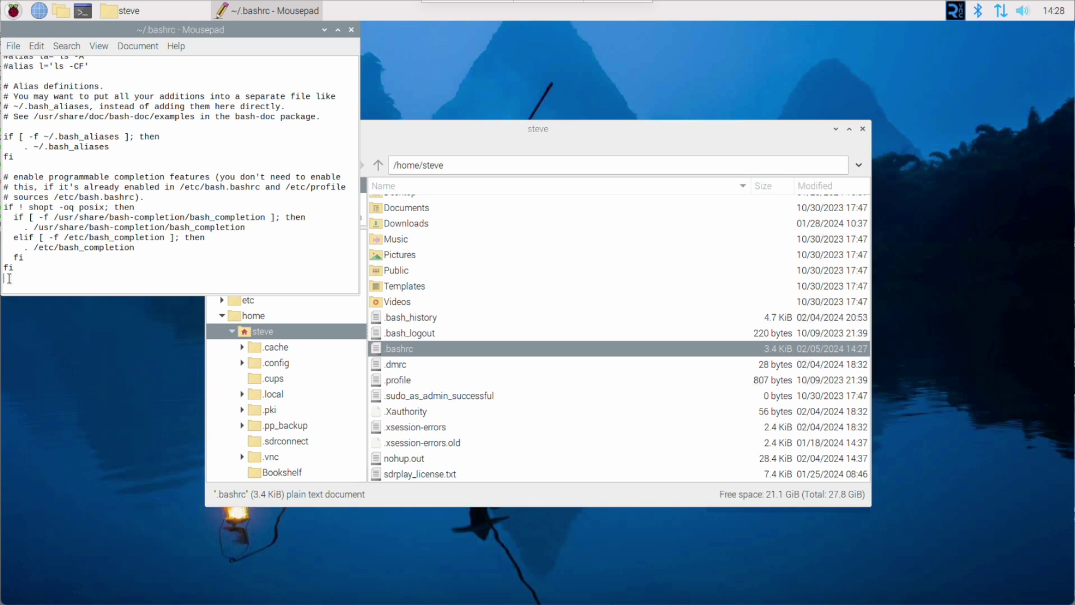
pyautogui.write('export')
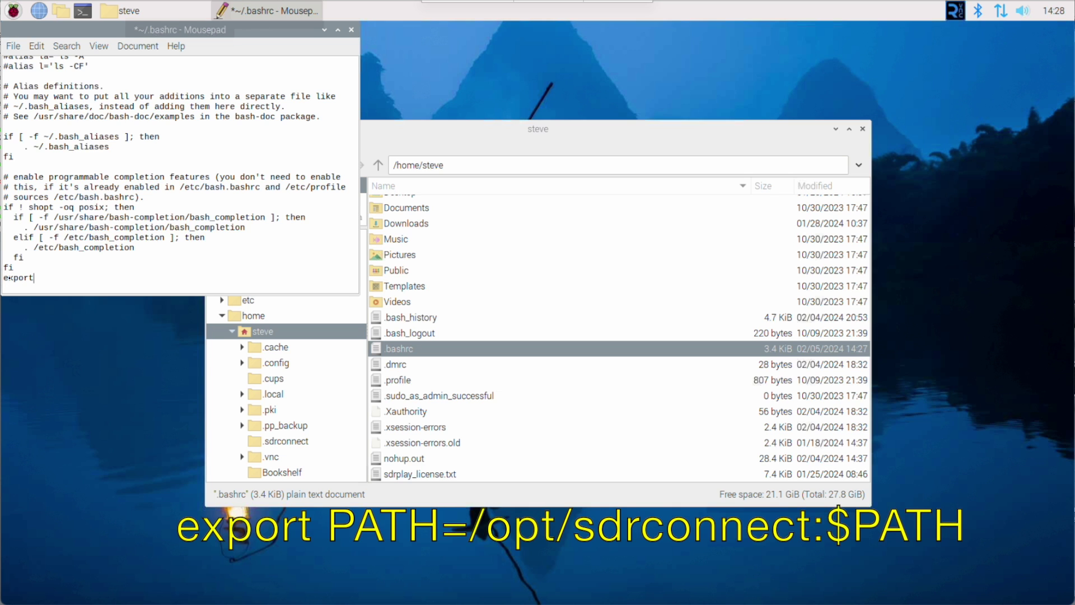
pyautogui.write(' PATH=/opt/sdrconnect:$PAT')
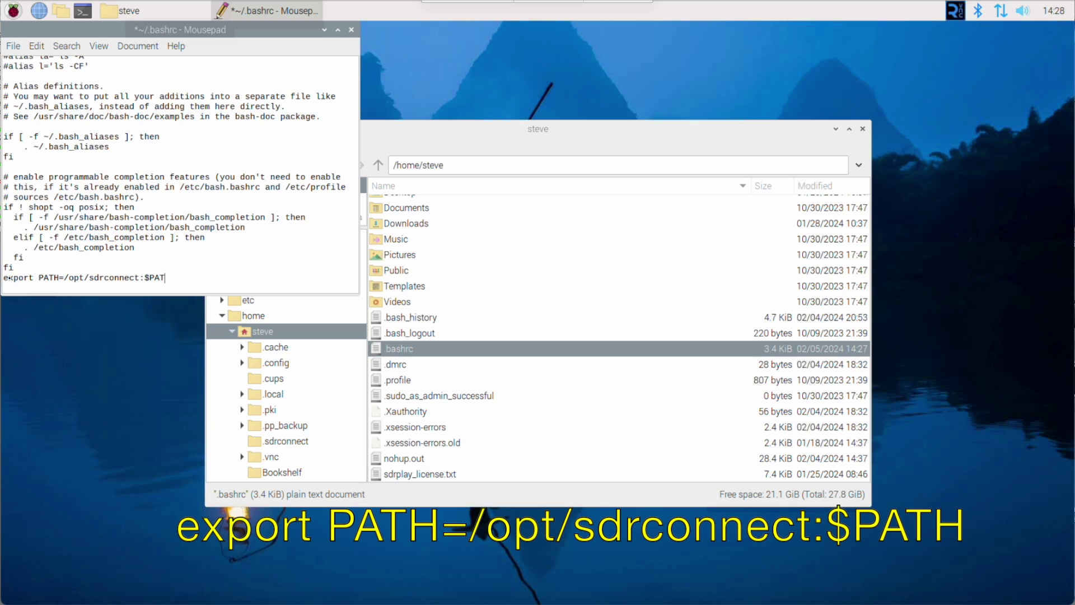
pyautogui.write('H')
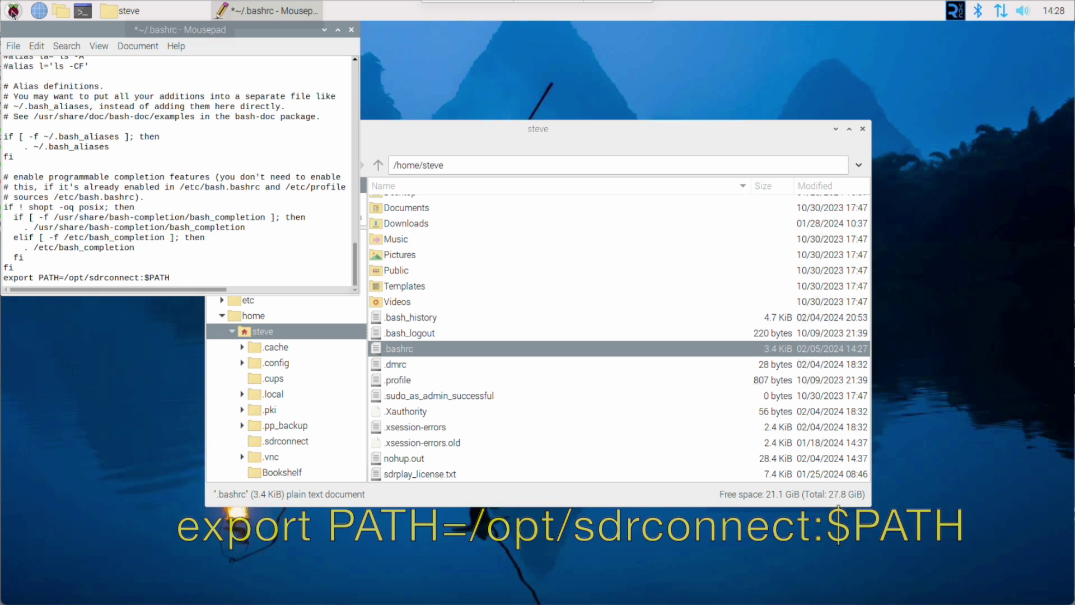
pyautogui.click(14, 49)
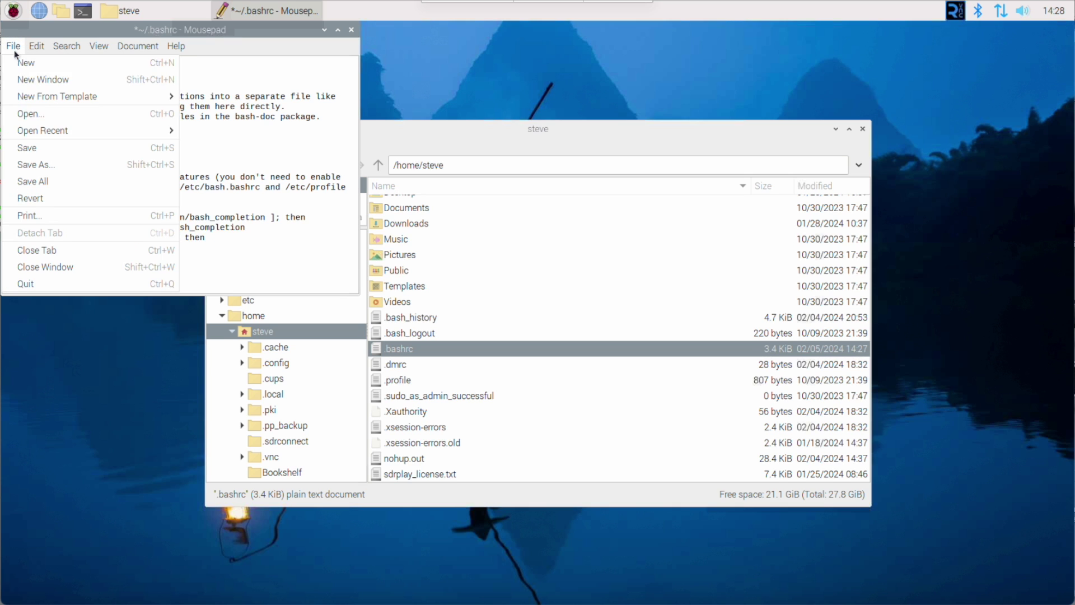
pyautogui.click(25, 148)
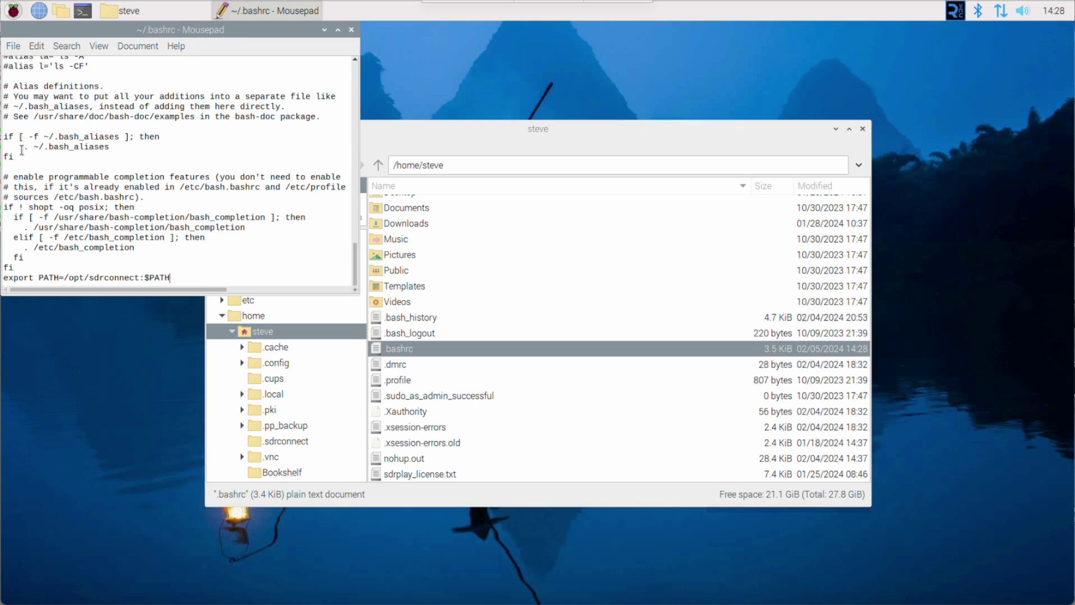
pyautogui.click(351, 32)
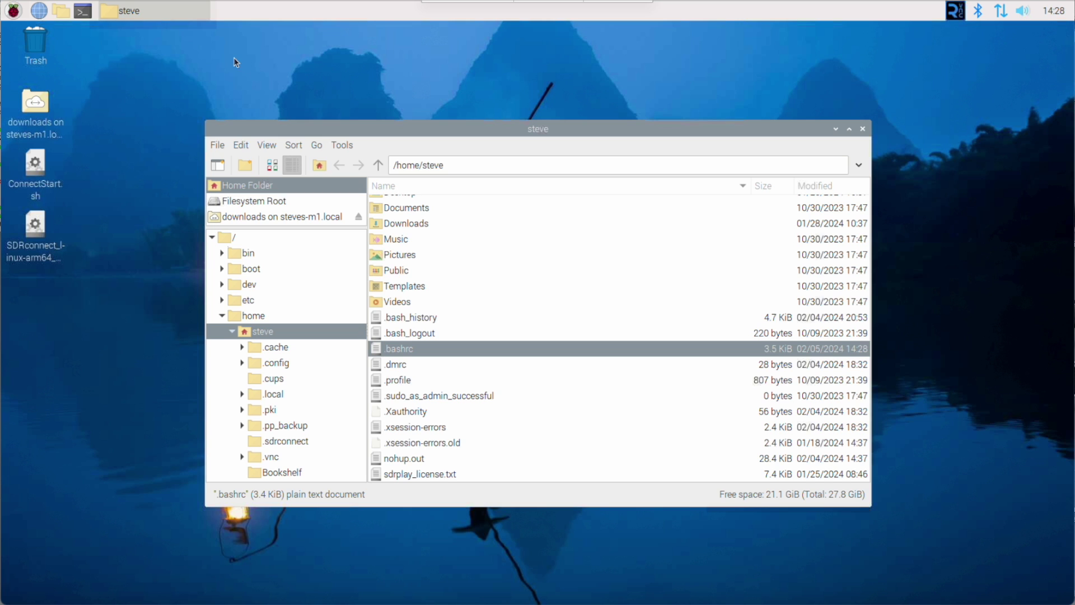
# Step: Log out through the Shutdown options and log back in with the account password
pyautogui.click(14, 10)
pyautogui.moveTo(26, 44)
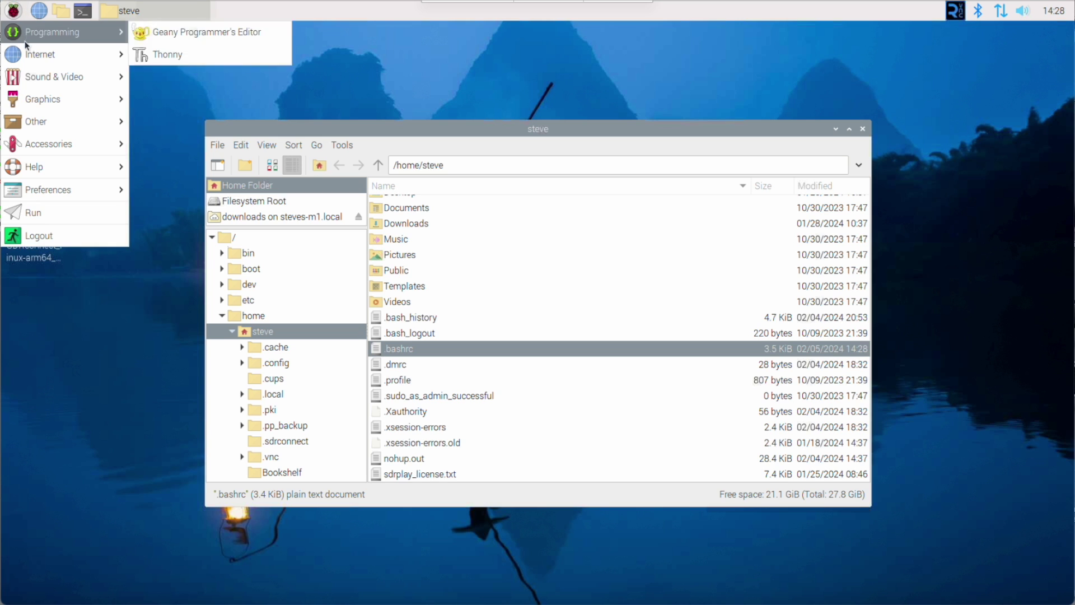
pyautogui.click(55, 240)
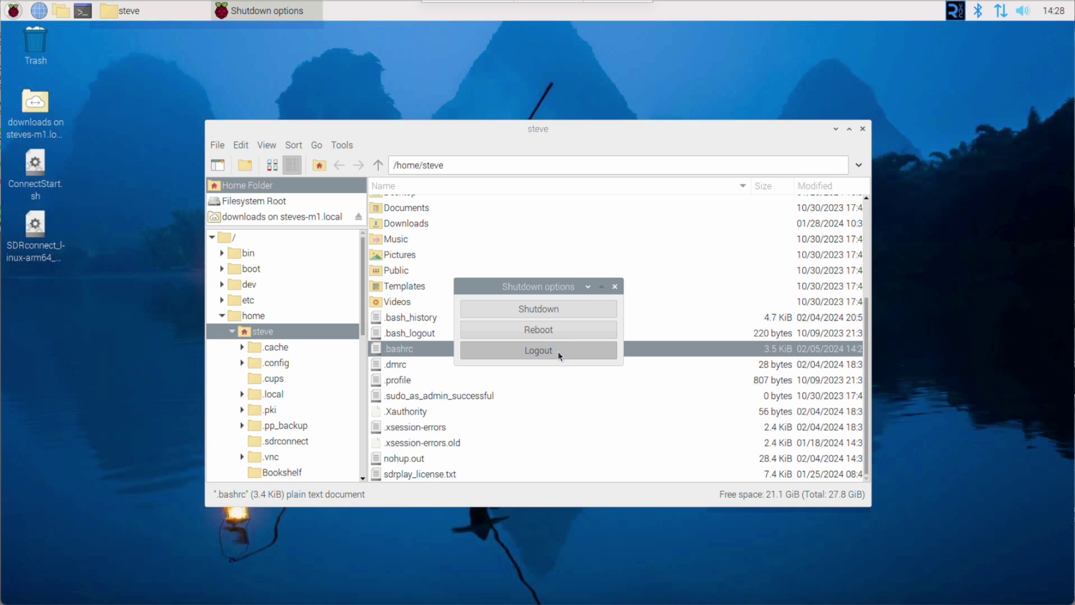
pyautogui.click(538, 353)
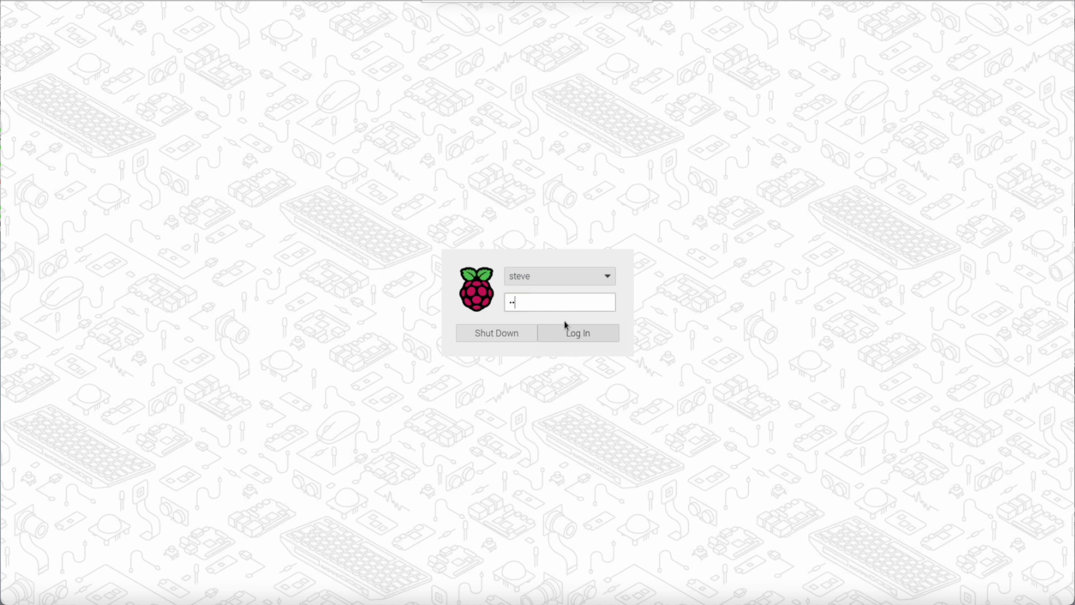
pyautogui.write('•')
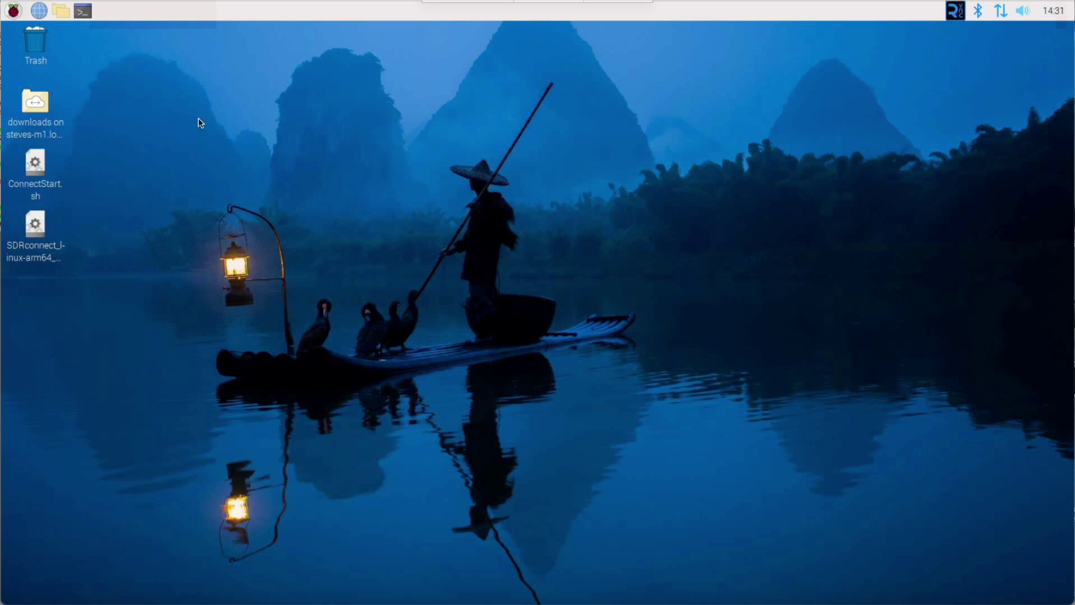
# Step: Run SDRconnect --server from the home folder prompt in a new terminal
pyautogui.click(83, 11)
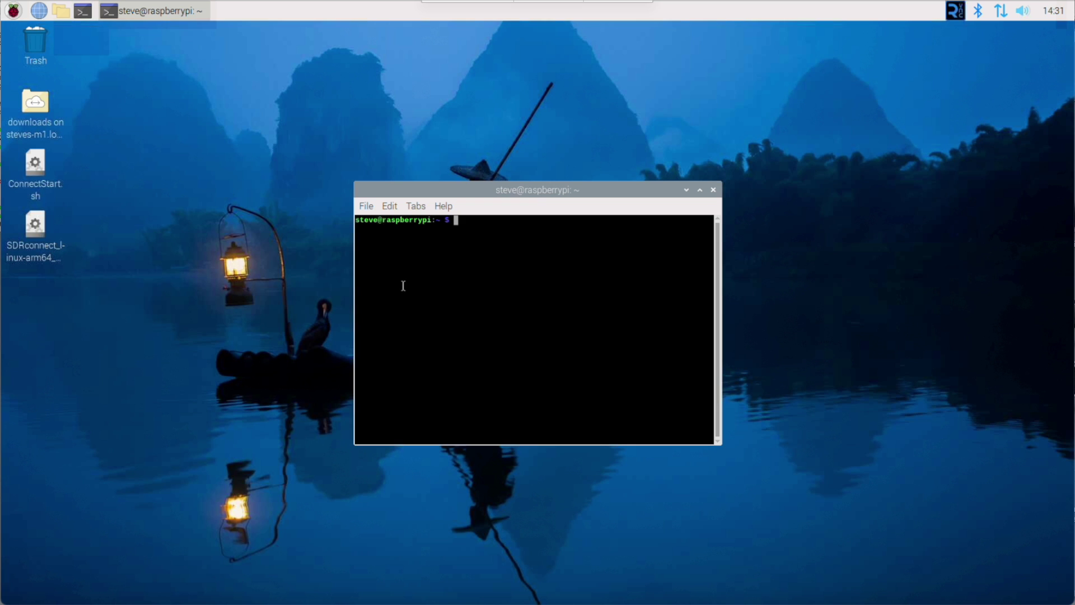
pyautogui.write('SDRconnect --server')
pyautogui.press('Return')
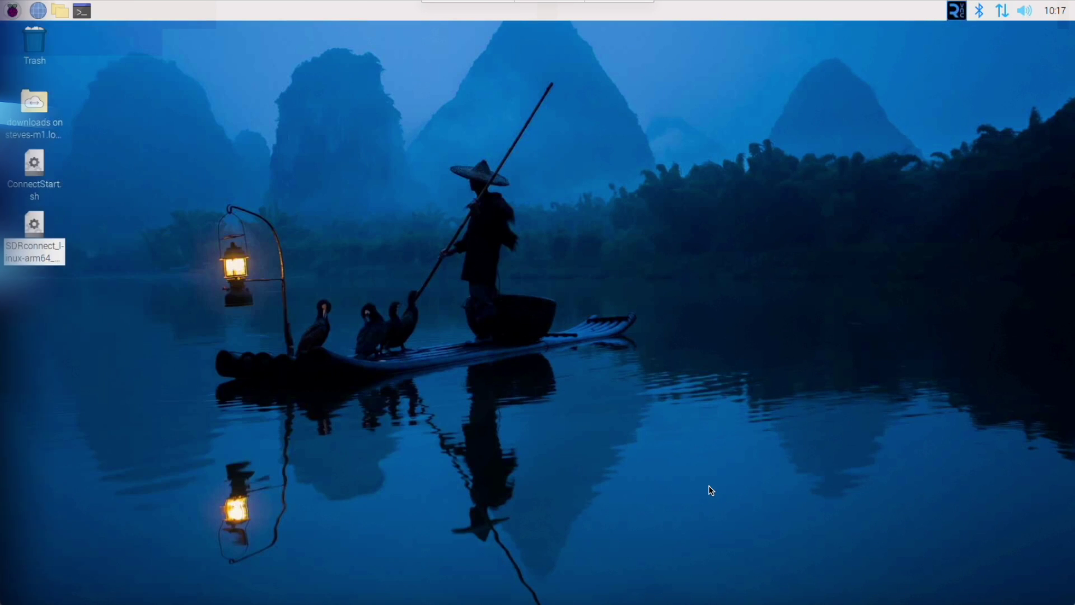
# Step: Open Raspberry Pi Configuration from Preferences and show its Interfaces tab with the SSH setting
pyautogui.click(10, 11)
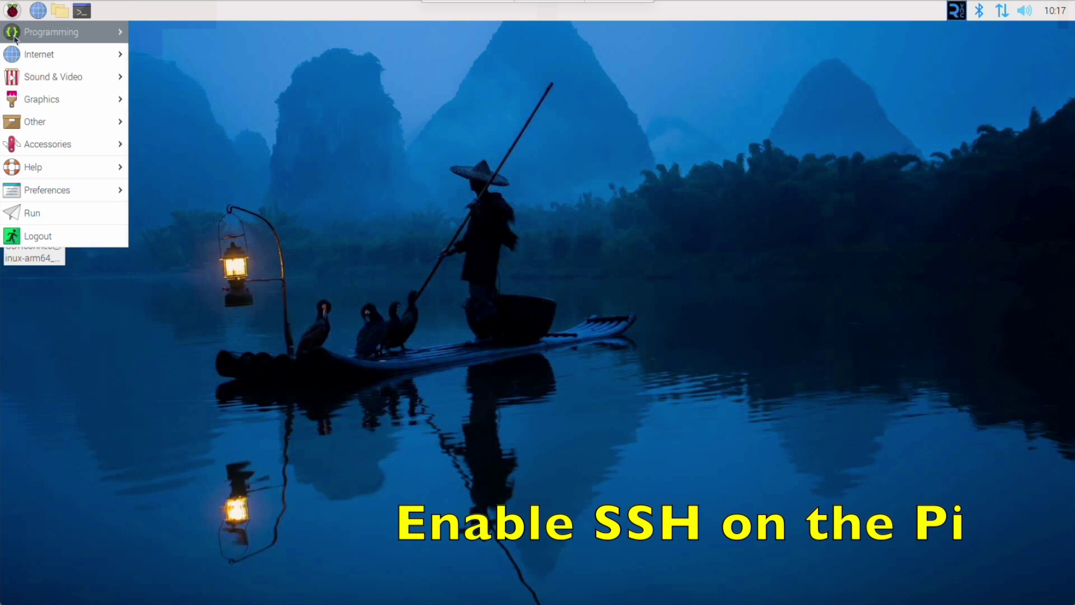
pyautogui.moveTo(63, 186)
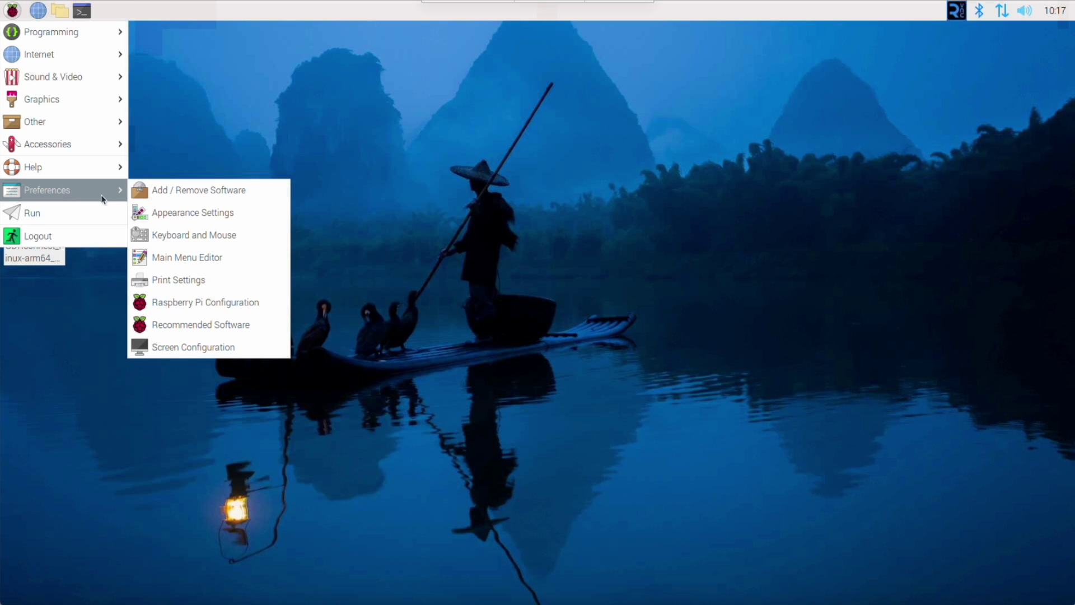
pyautogui.click(208, 304)
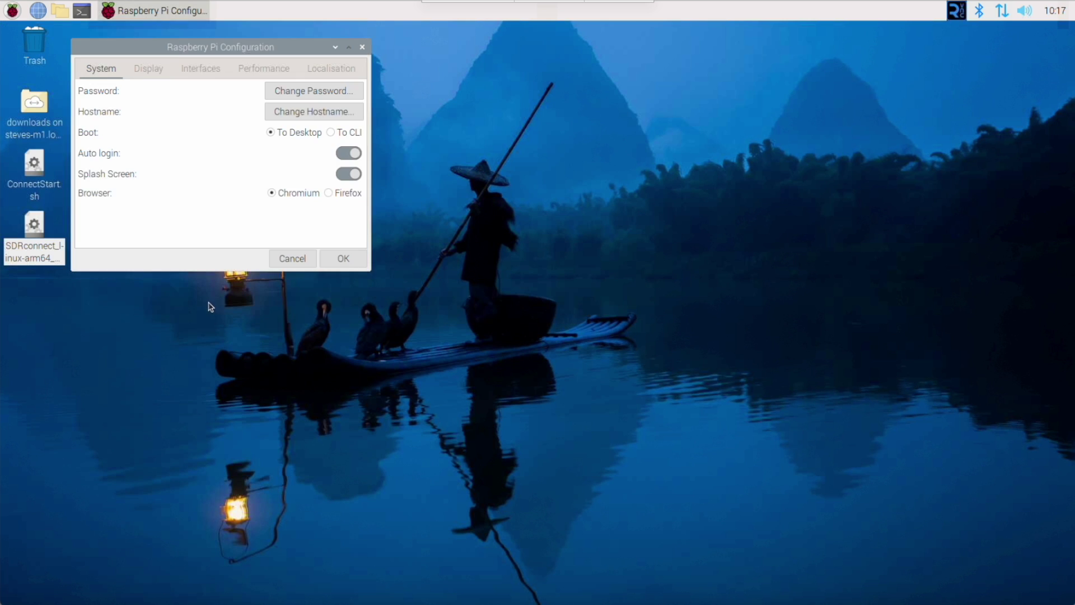
pyautogui.click(200, 70)
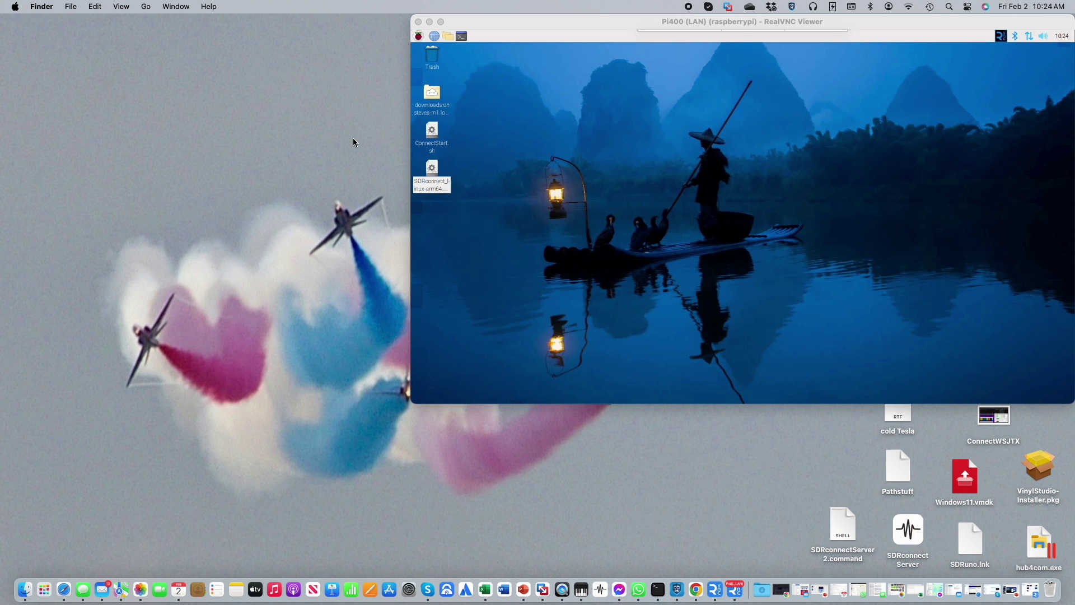
# Step: Launch Terminal from Finder's Utilities folder, then close the Utilities window
pyautogui.click(145, 7)
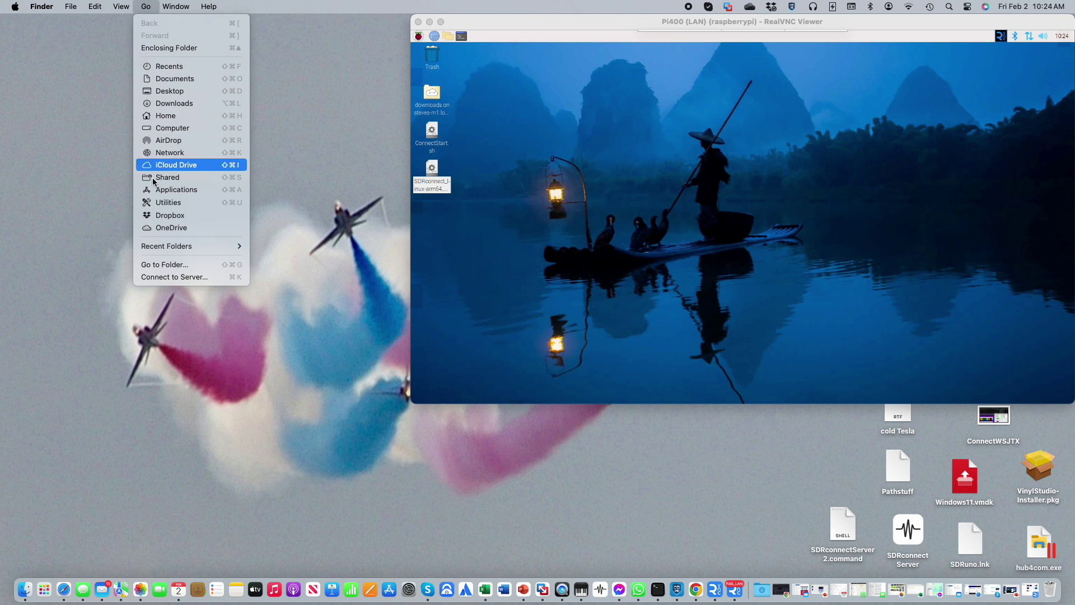
pyautogui.click(156, 204)
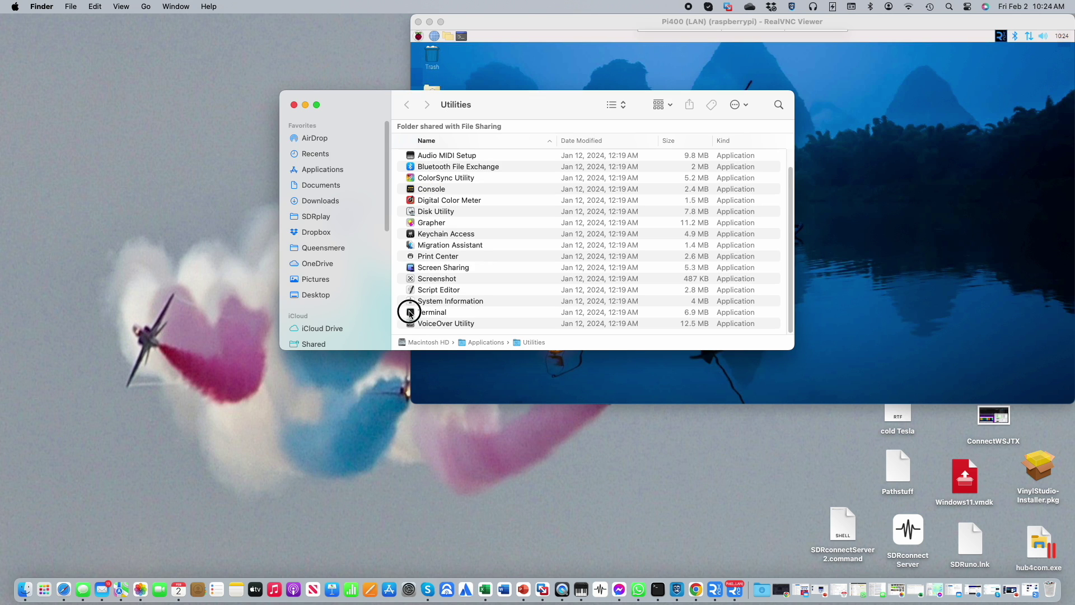
pyautogui.doubleClick(411, 313)
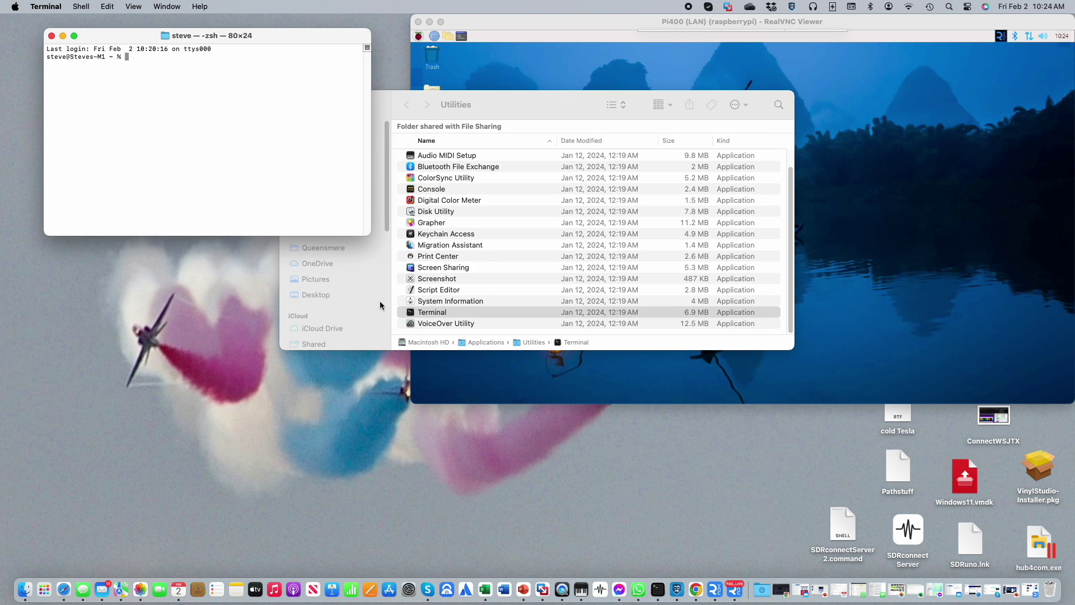
pyautogui.click(377, 104)
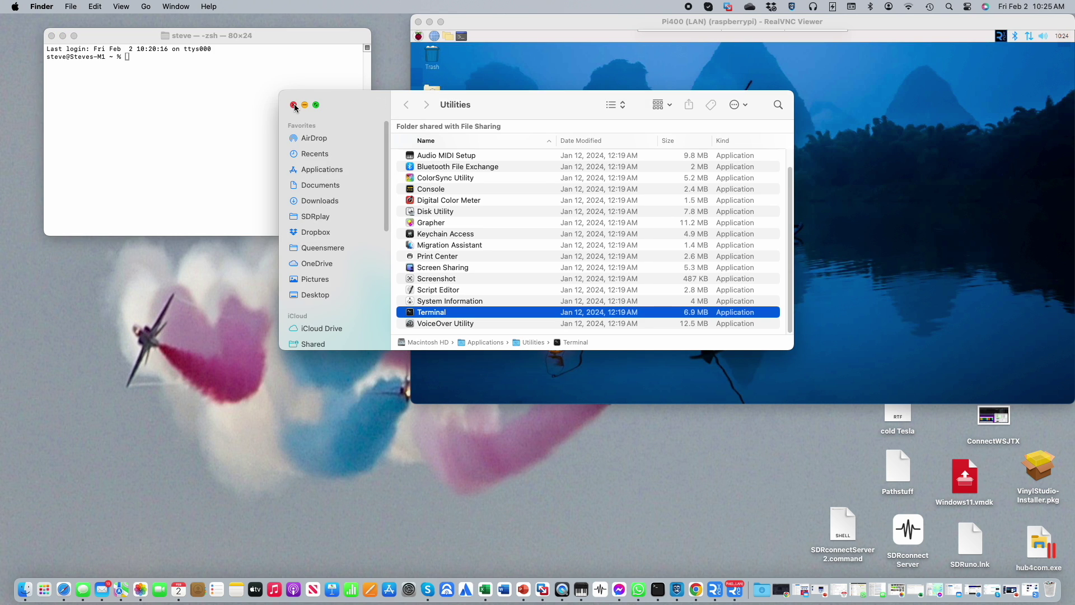
pyautogui.click(290, 106)
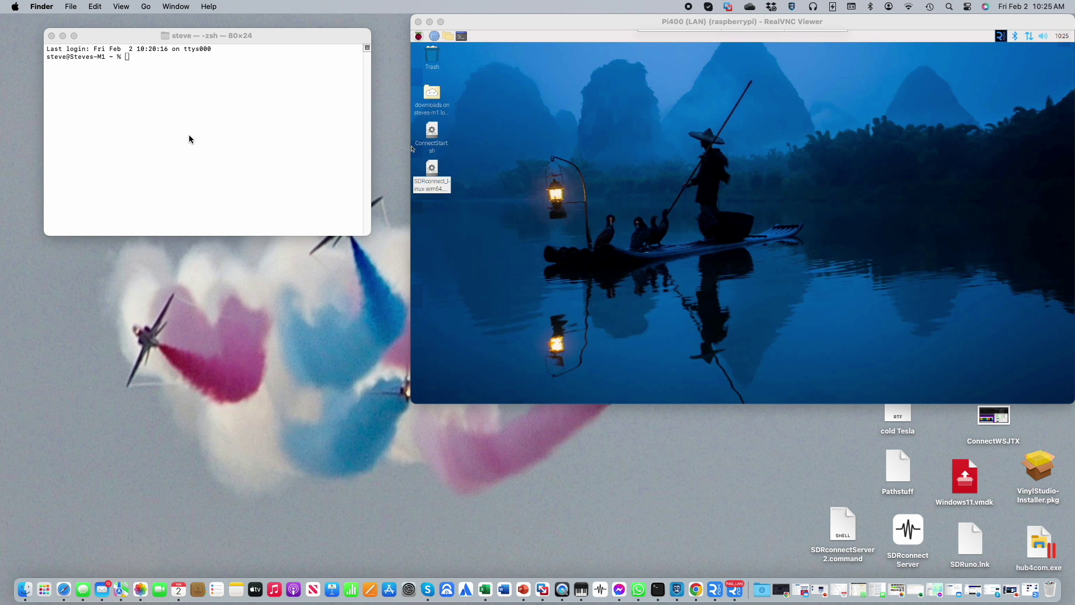
# Step: SSH into the Pi account at raspberrypi.local, log in with the password, then close the window
pyautogui.click(183, 118)
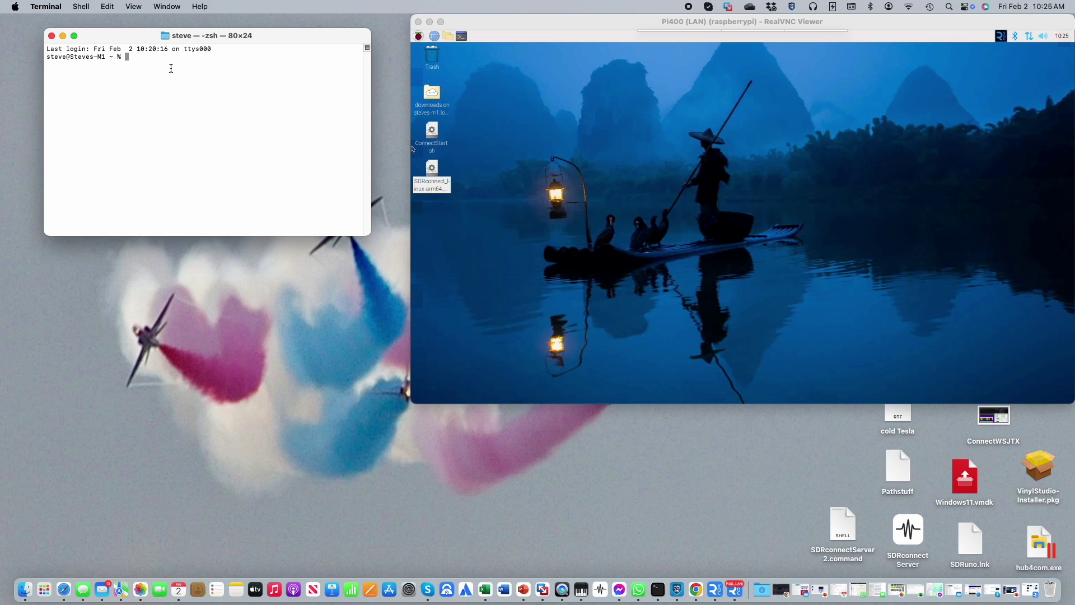
pyautogui.write('ssh steve@raspberrypi')
pyautogui.write('.local')
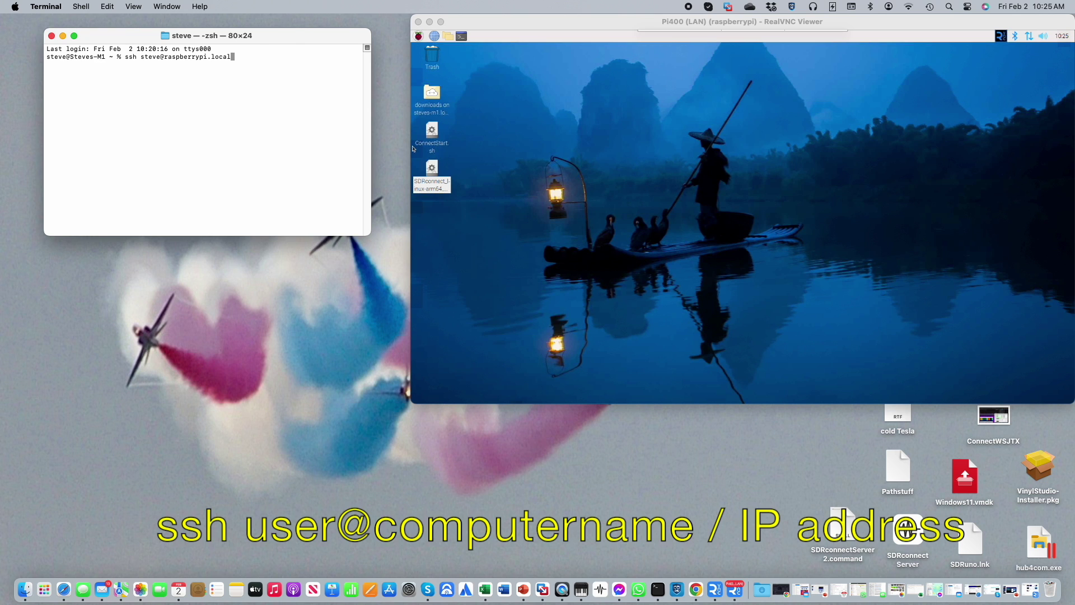
pyautogui.press('Return')
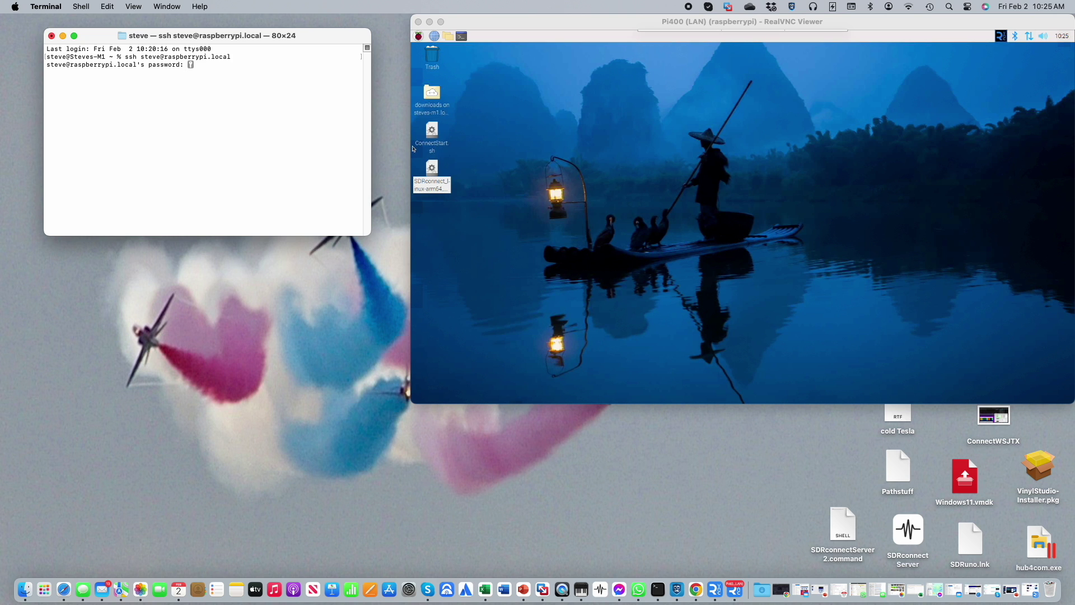
pyautogui.press('Return')
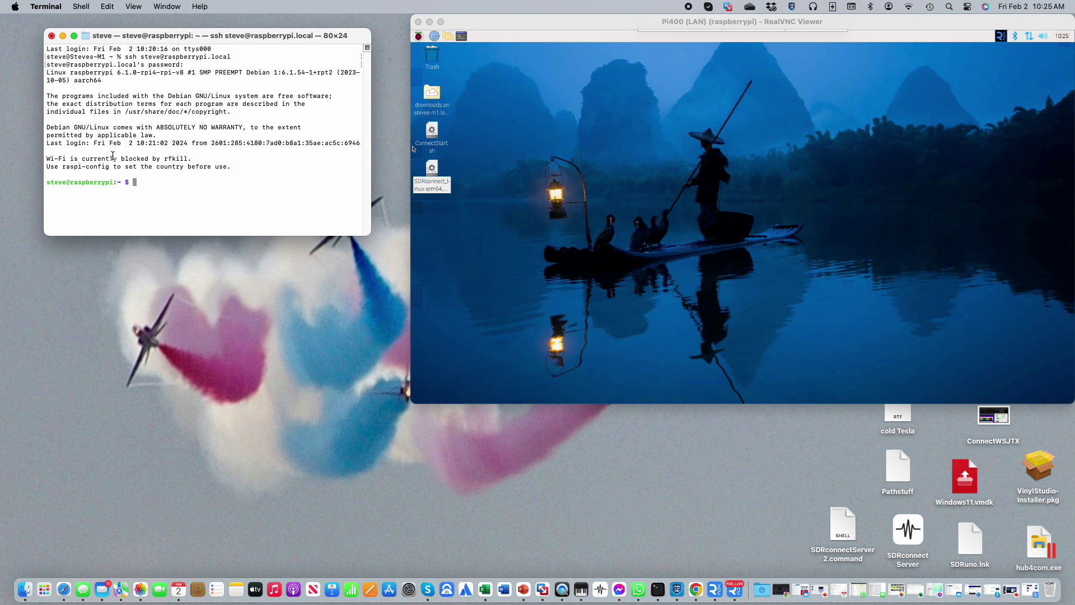
pyautogui.click(52, 36)
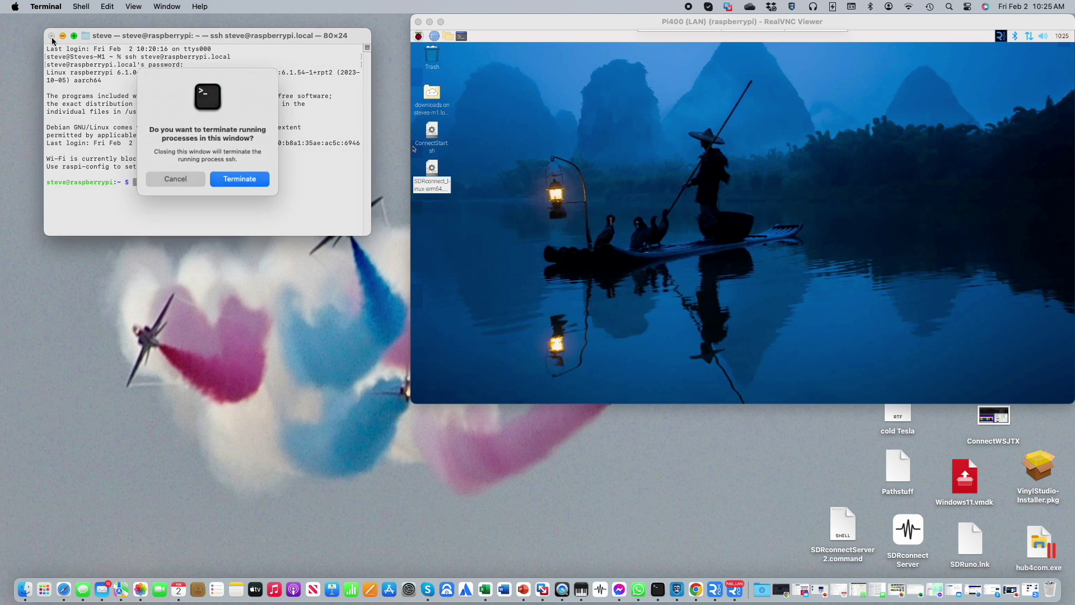
# Step: Terminate the running SSH session and open a new Terminal window from the Shell menu
pyautogui.click(237, 181)
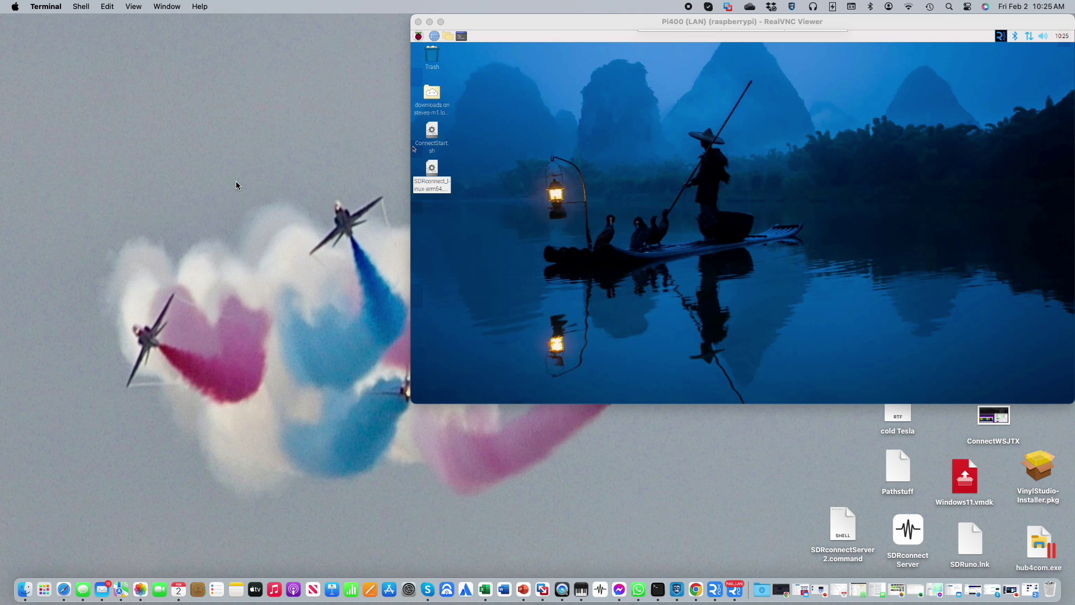
pyautogui.click(78, 7)
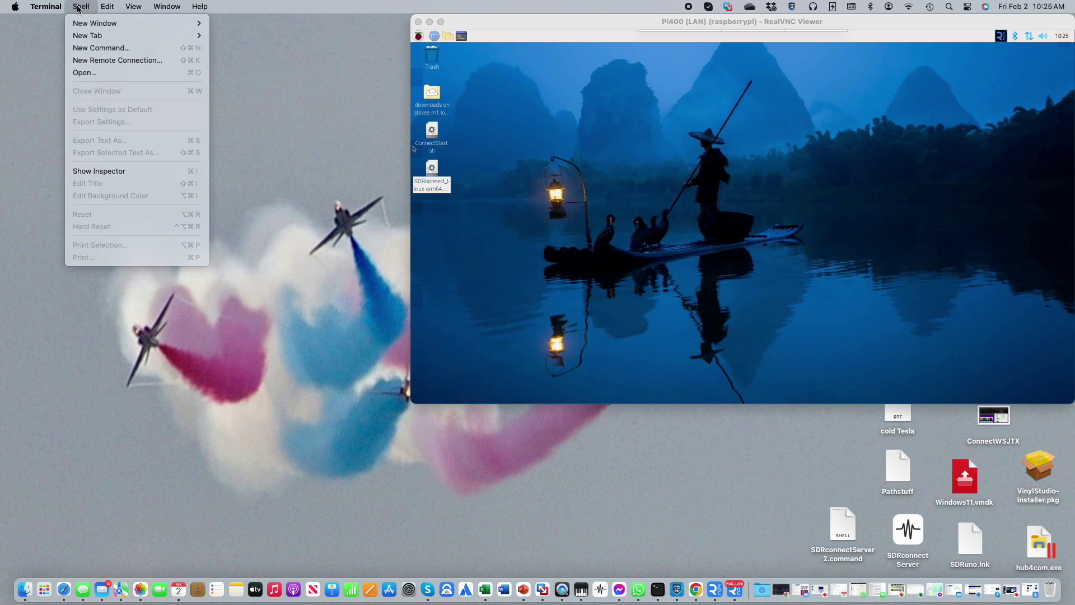
pyautogui.moveTo(84, 26)
pyautogui.click(84, 26)
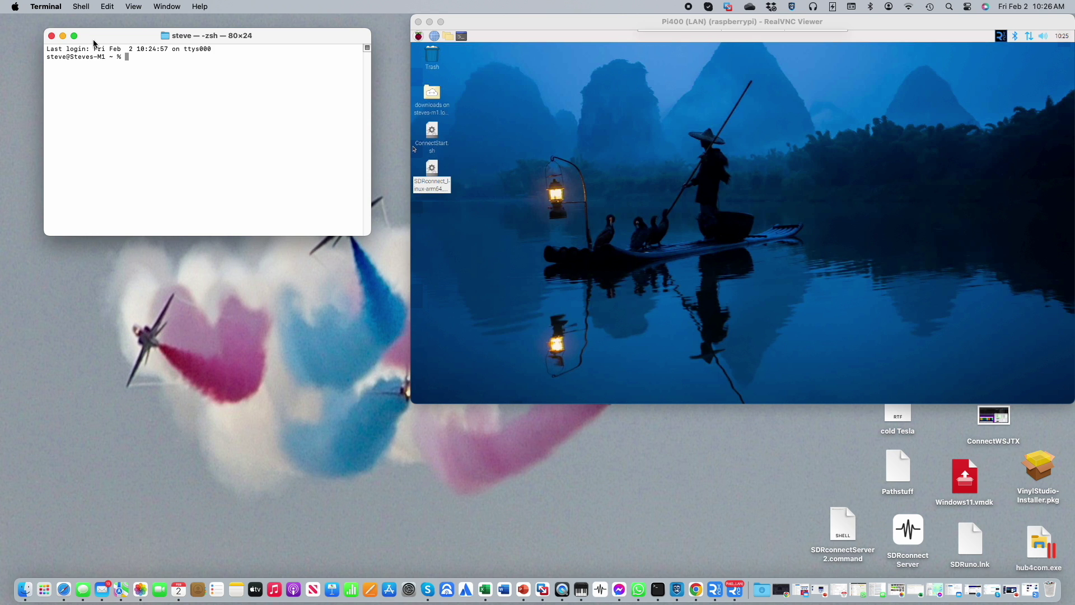
# Step: SSH into the Pi account at 10.0.0.120 and enter the password
pyautogui.write('ssh steve@10.0.0.120')
pyautogui.press('Return')
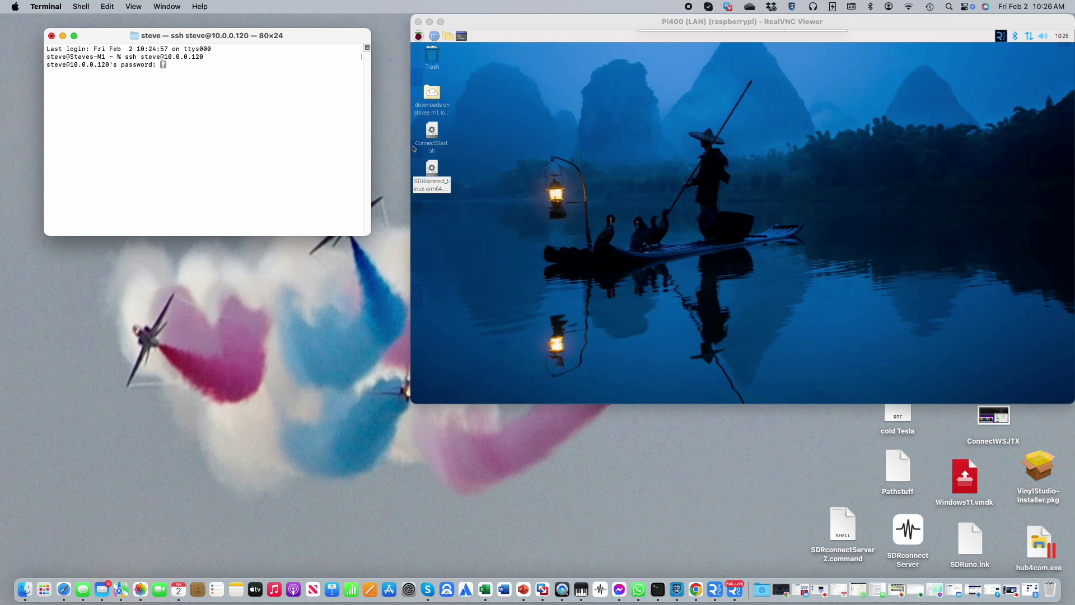
pyautogui.press('Return')
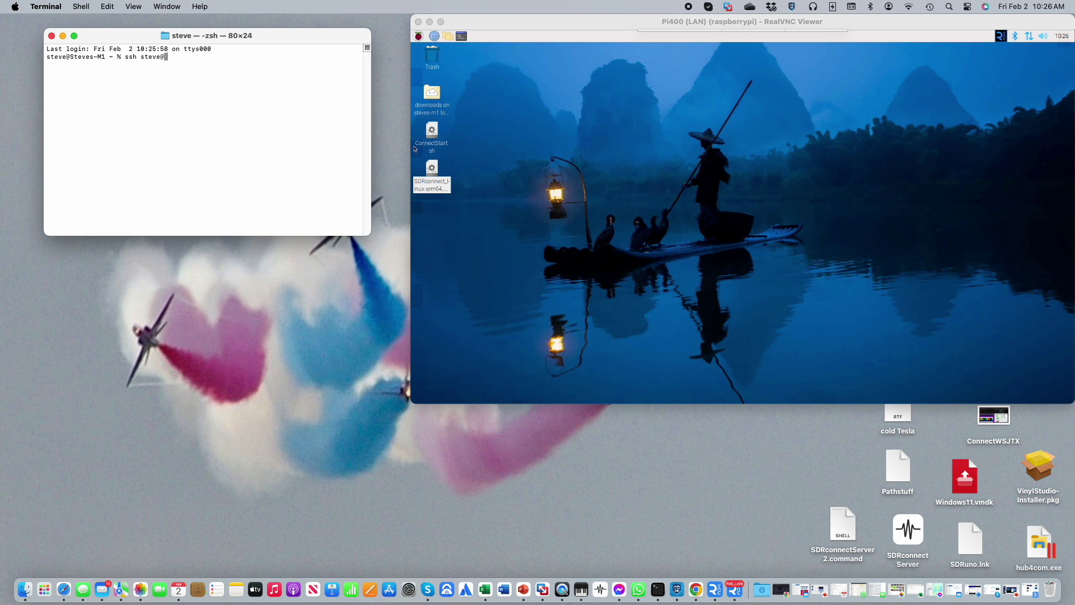
# Step: Replace the myhost.ddns.net host with raspberrypi.local in the ssh command and log in
pyautogui.write('myhost.ddns.net')
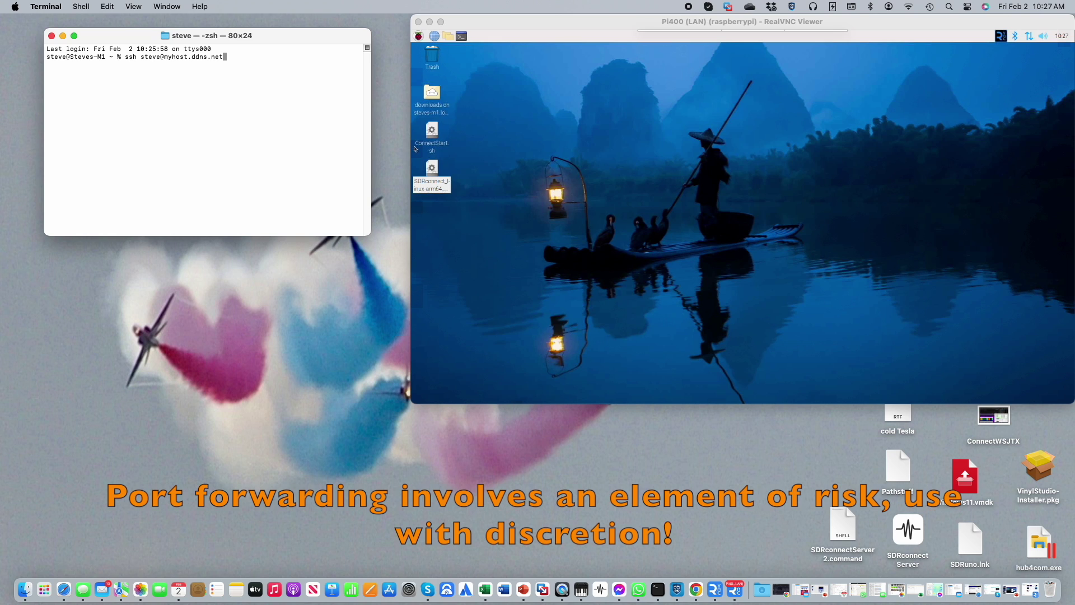
pyautogui.press('BackSpace')
pyautogui.press('BackSpace')
pyautogui.press('BackSpace')
pyautogui.press('BackSpace')
pyautogui.press('BackSpace')
pyautogui.press('BackSpace')
pyautogui.press('BackSpace')
pyautogui.press('BackSpace')
pyautogui.press('BackSpace')
pyautogui.press('BackSpace')
pyautogui.press('BackSpace')
pyautogui.press('BackSpace')
pyautogui.press('BackSpace')
pyautogui.press('BackSpace')
pyautogui.press('BackSpace')
pyautogui.write('raspberryp')
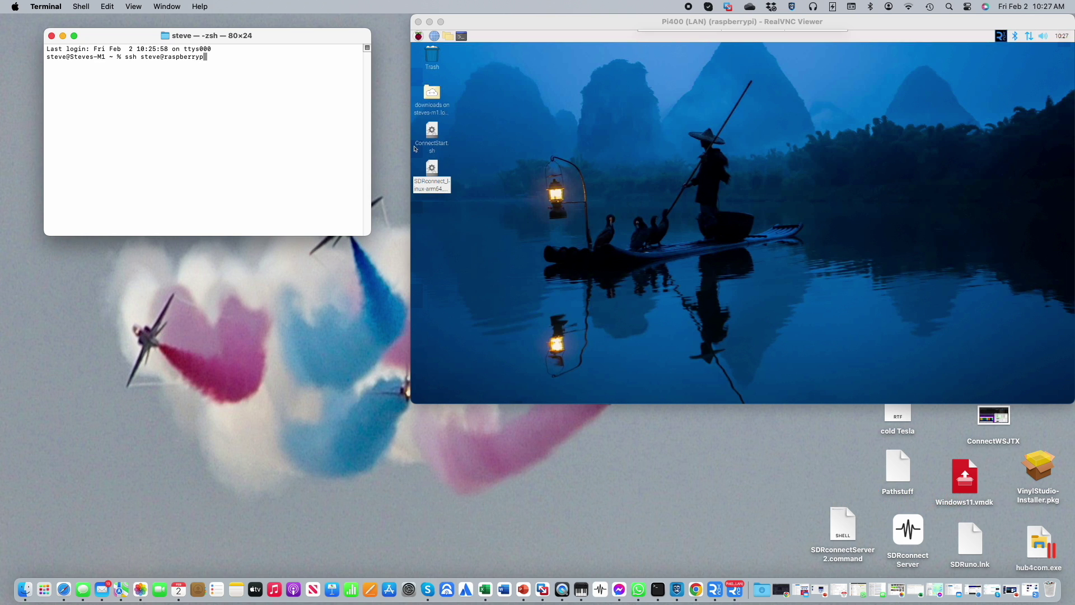
pyautogui.write('i.local')
pyautogui.press('Return')
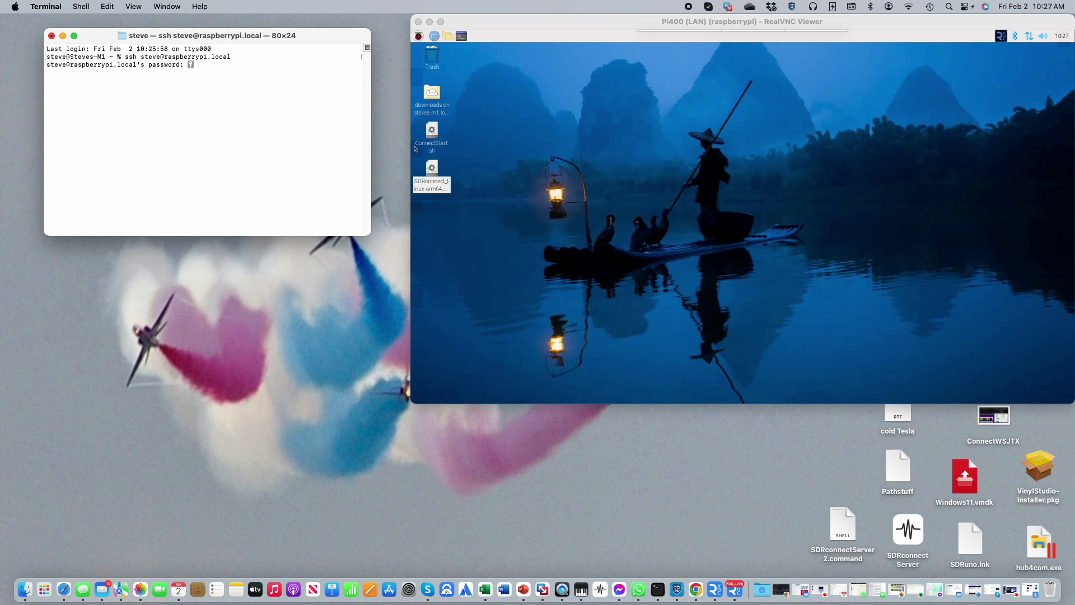
pyautogui.press('Return')
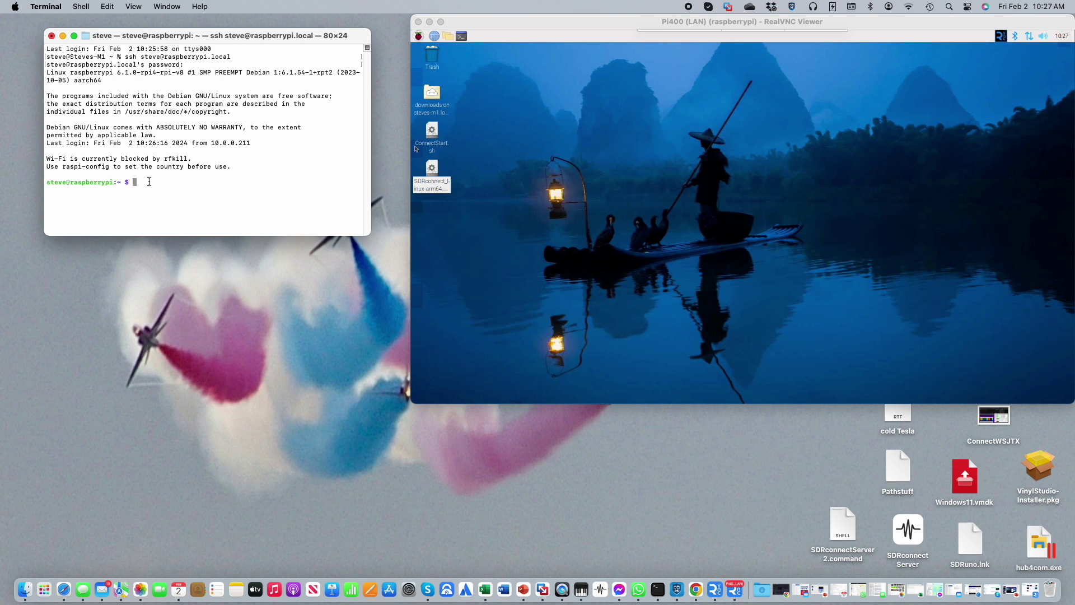
# Step: Run SDRconnect --server --port=50000 on the Pi and enlarge the terminal to show its startup output
pyautogui.write('SDRco')
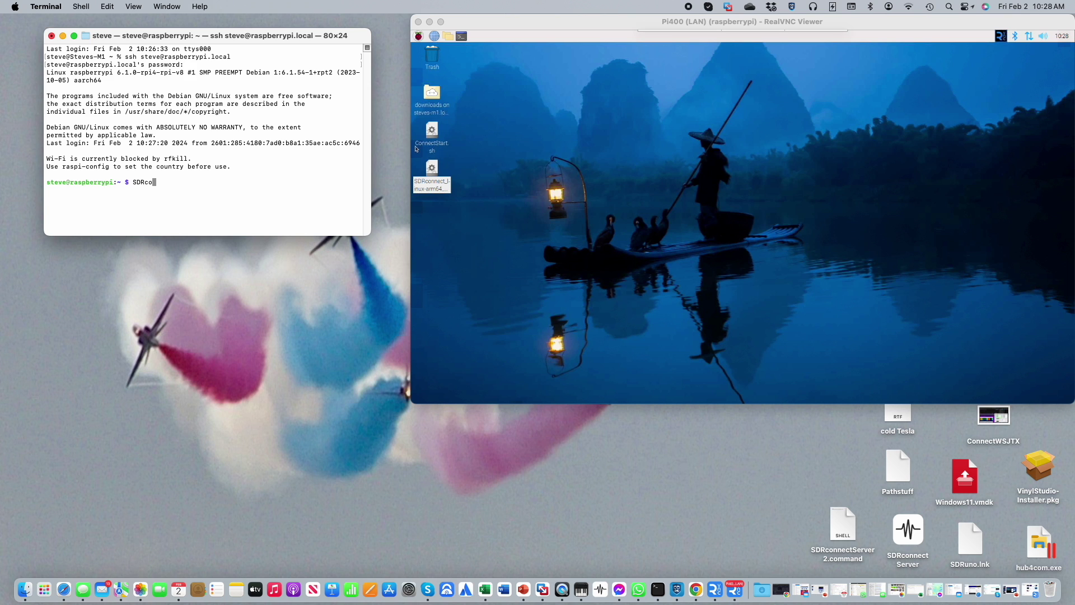
pyautogui.write('nnect --server')
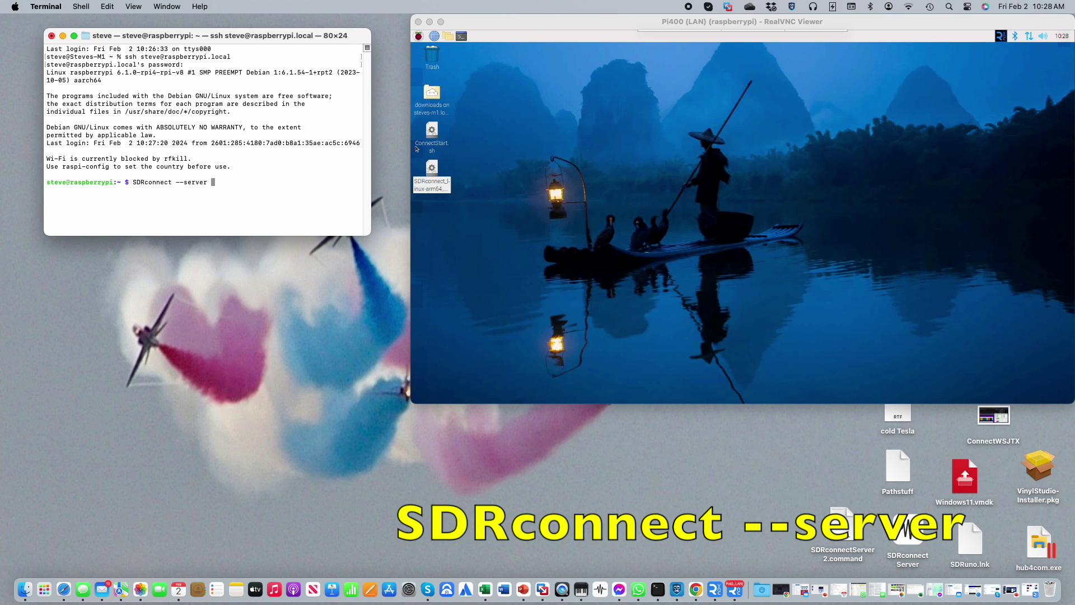
pyautogui.write(' --port=5000')
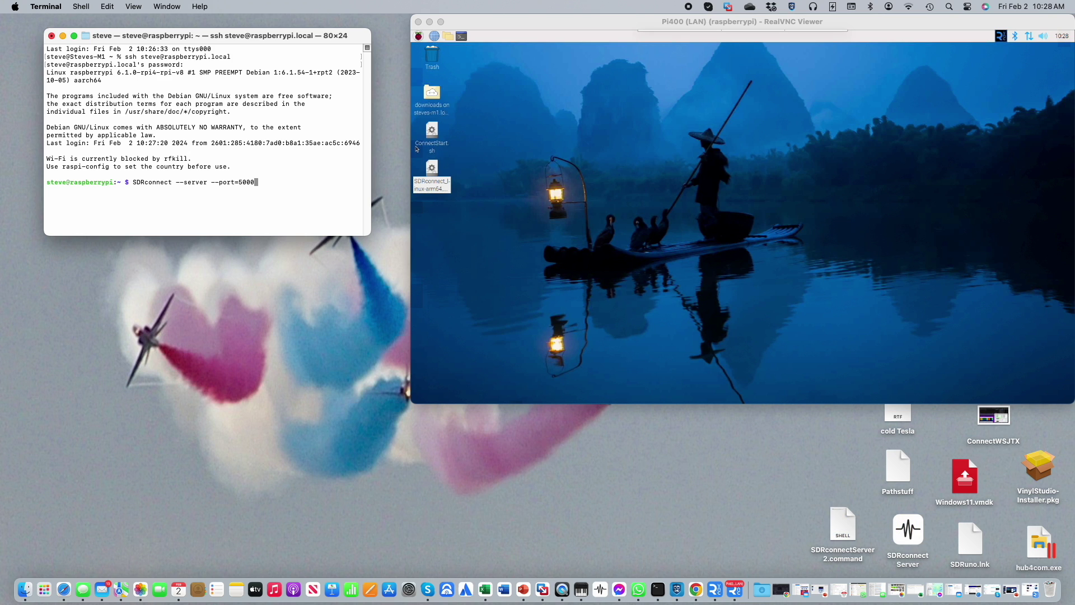
pyautogui.write('0')
pyautogui.press('Return')
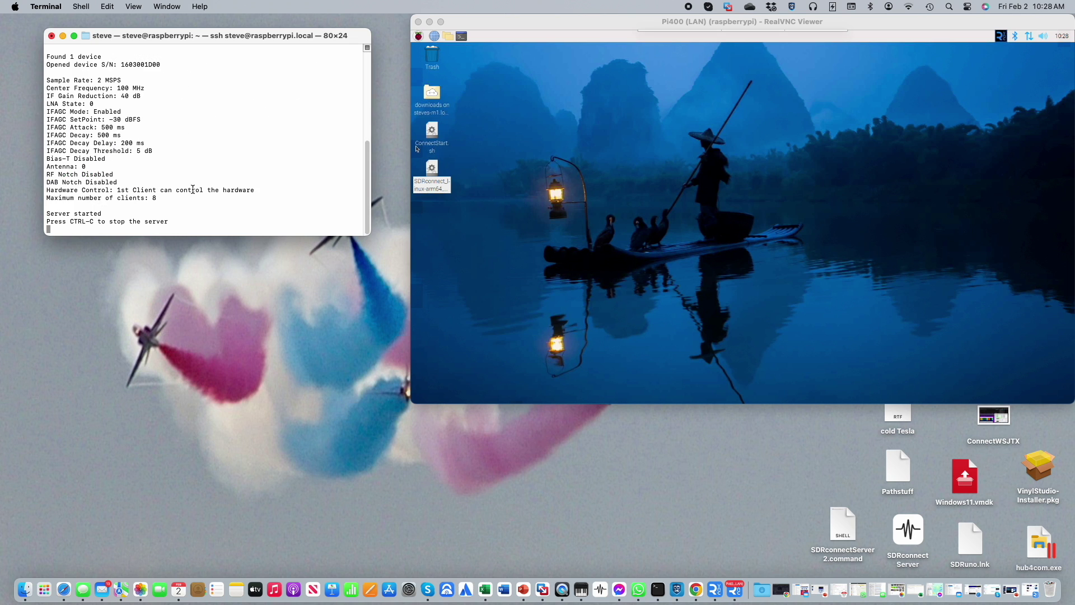
pyautogui.moveTo(212, 236); pyautogui.dragTo(209, 291)
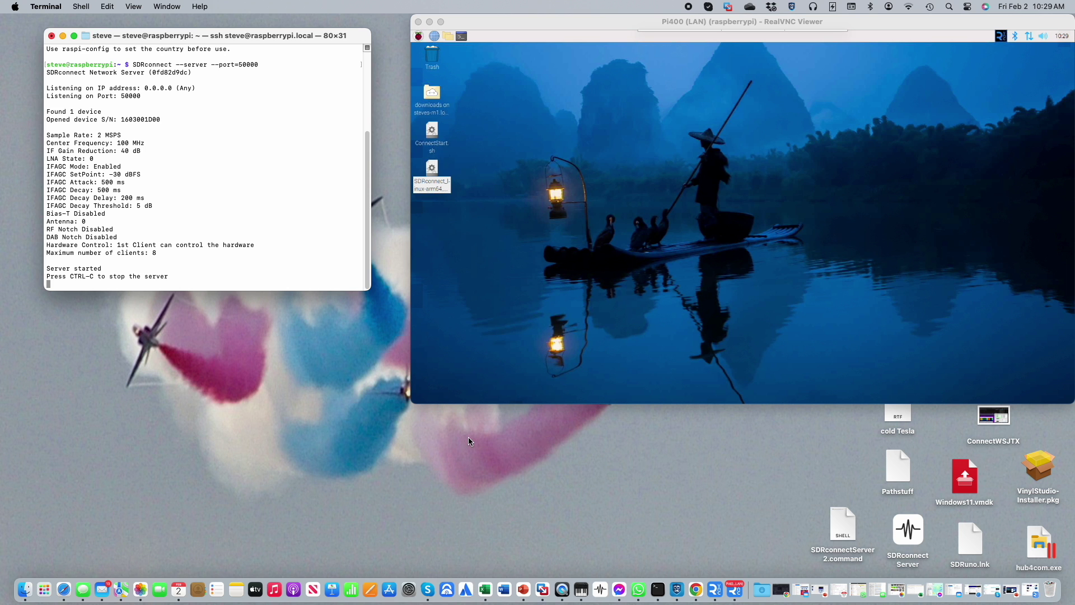
# Step: Launch SDRconnect on the Mac and open its Remote Devices Editor
pyautogui.click(599, 579)
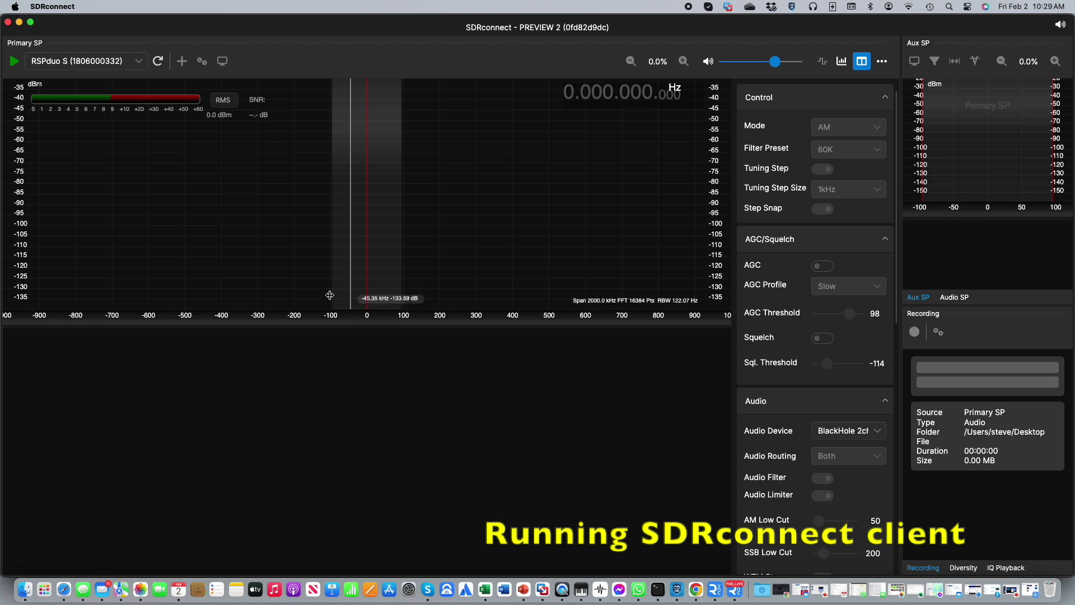
pyautogui.click(882, 63)
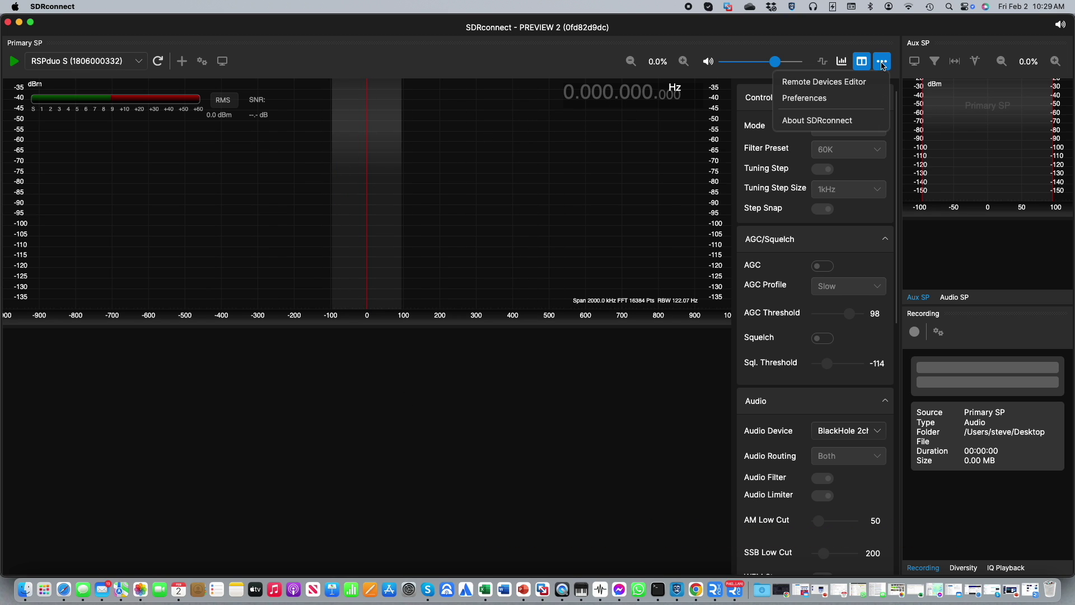
pyautogui.click(826, 82)
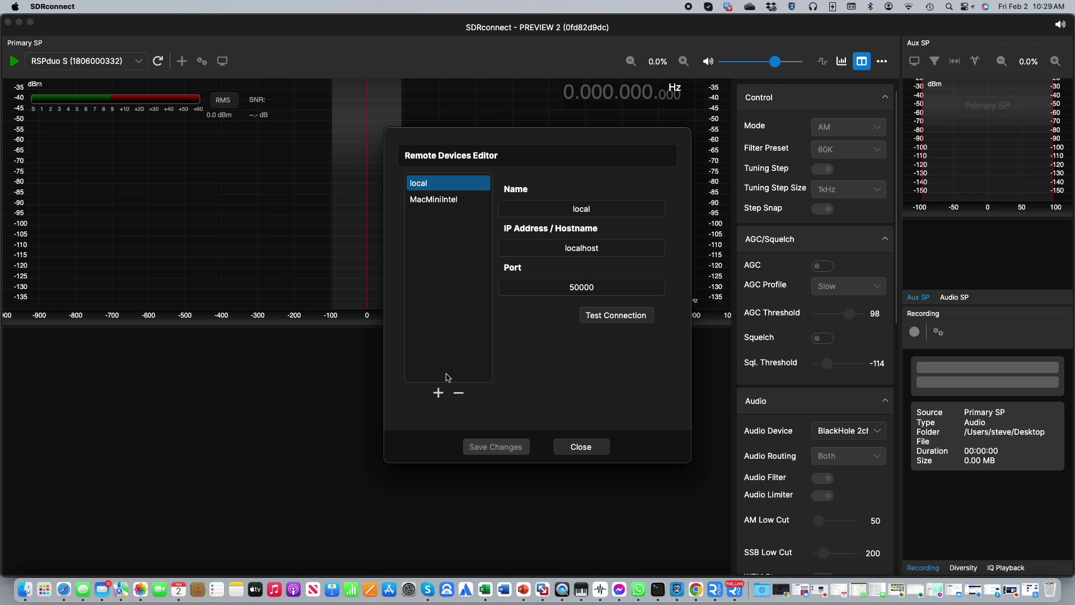
# Step: Add a remote server named 'Pi' at 10.0.0.120, verify the connection test succeeds, and save it
pyautogui.click(438, 392)
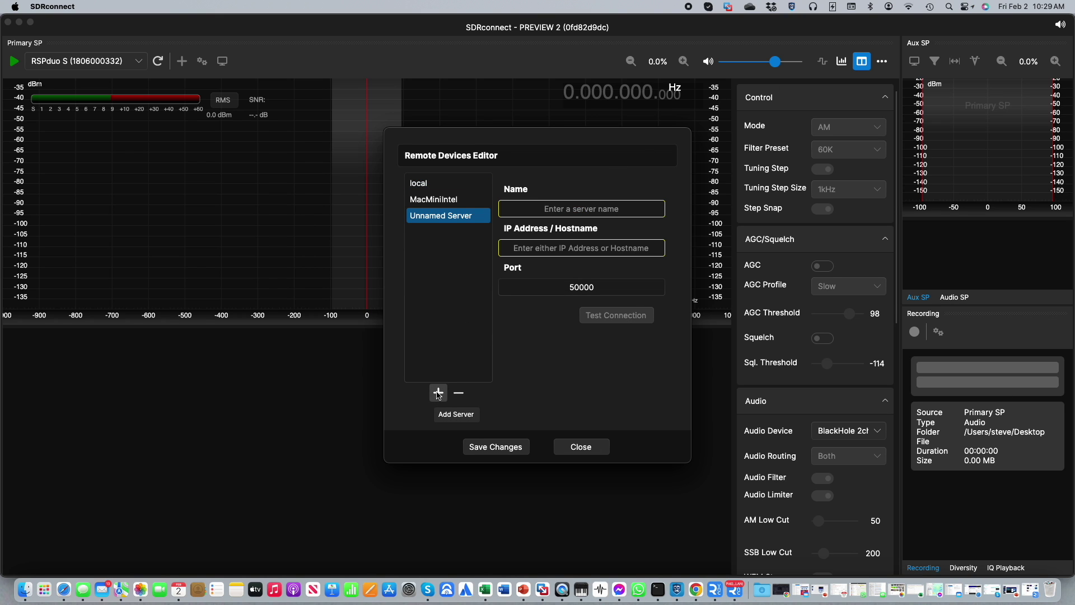
pyautogui.click(610, 209)
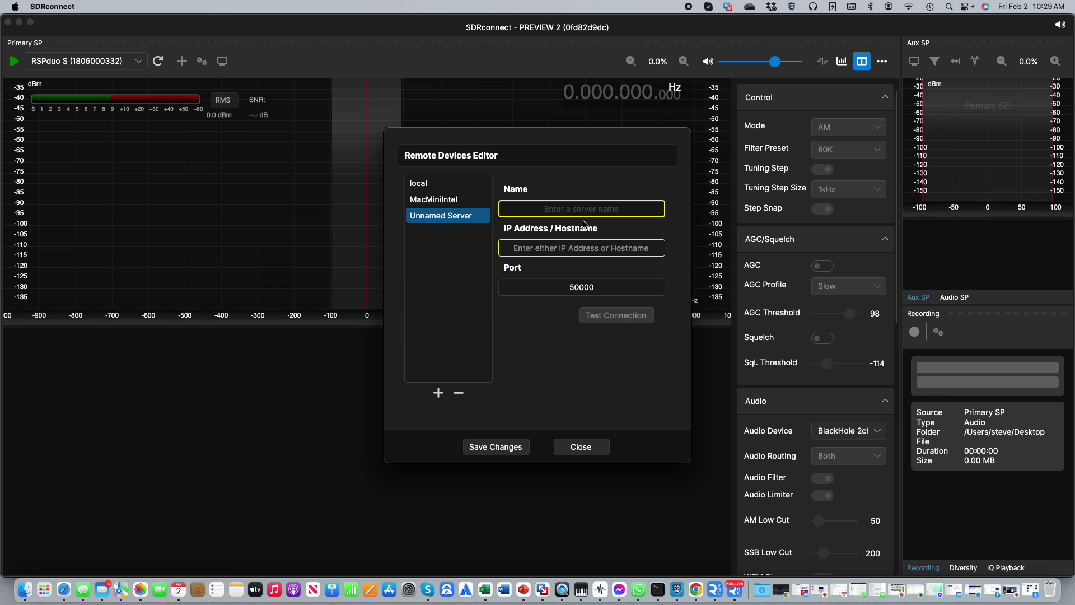
pyautogui.write('Pi')
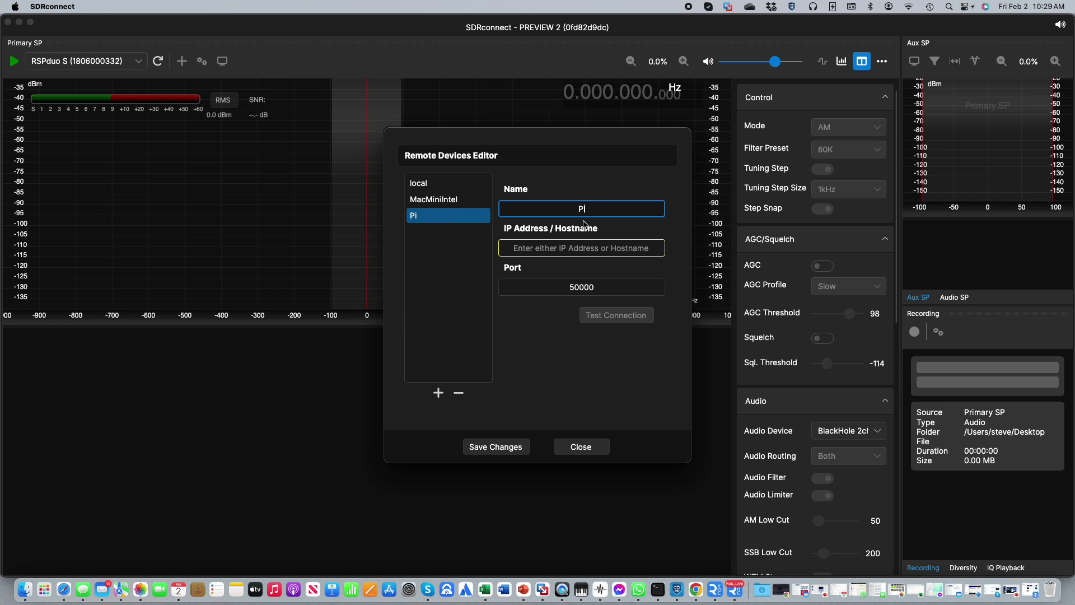
pyautogui.click(564, 247)
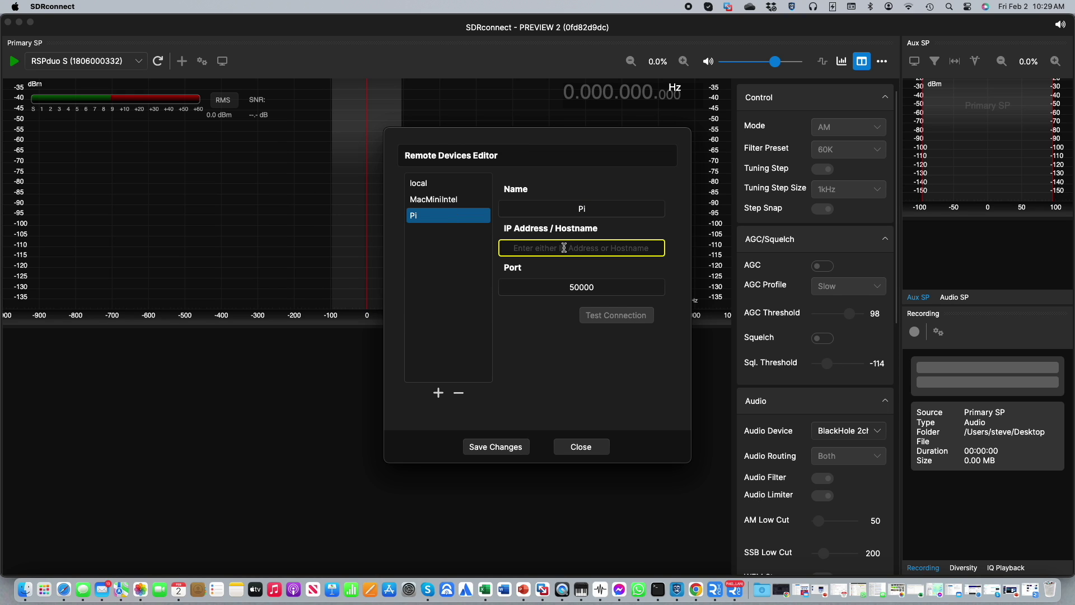
pyautogui.write('10.0')
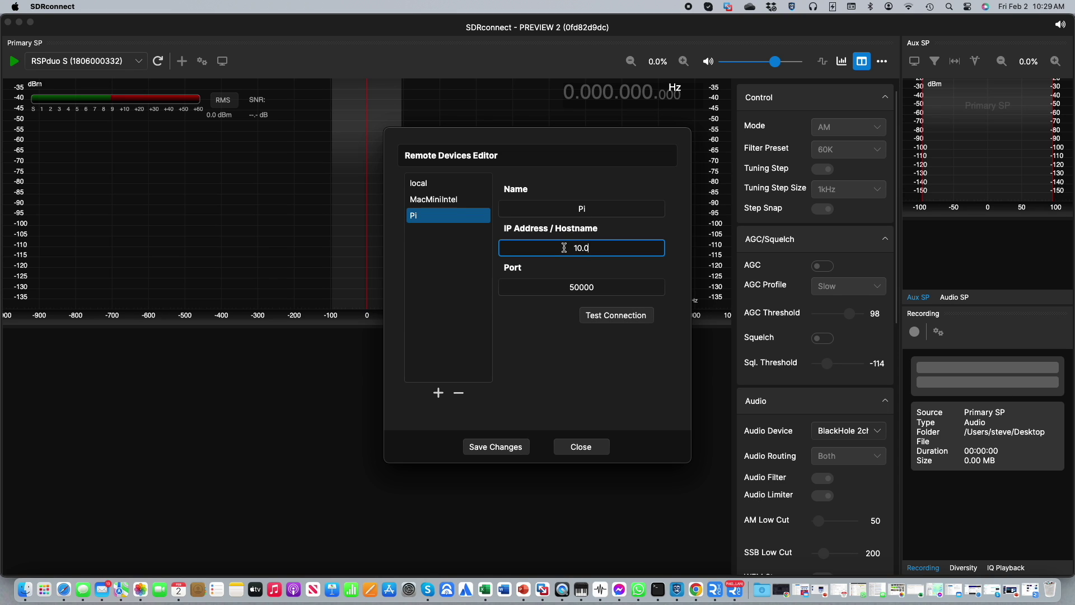
pyautogui.write('.0.120')
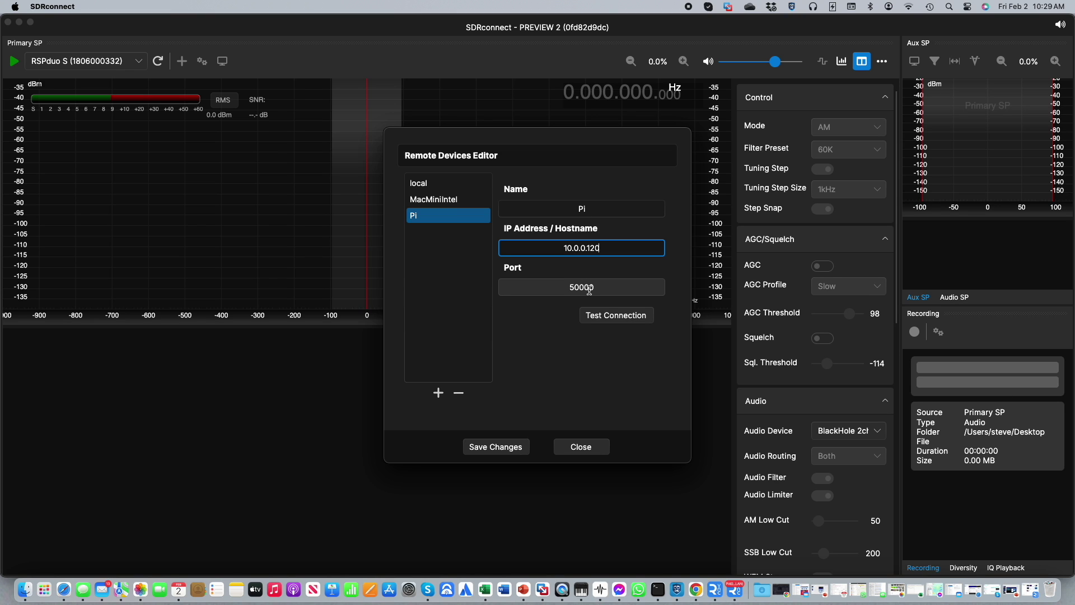
pyautogui.click(610, 317)
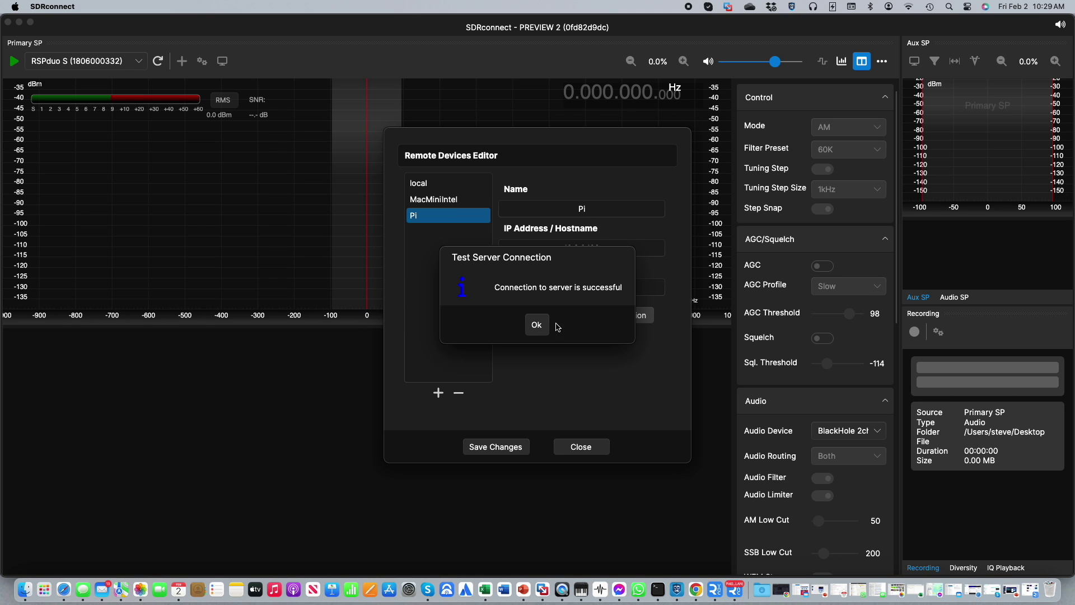
pyautogui.click(537, 325)
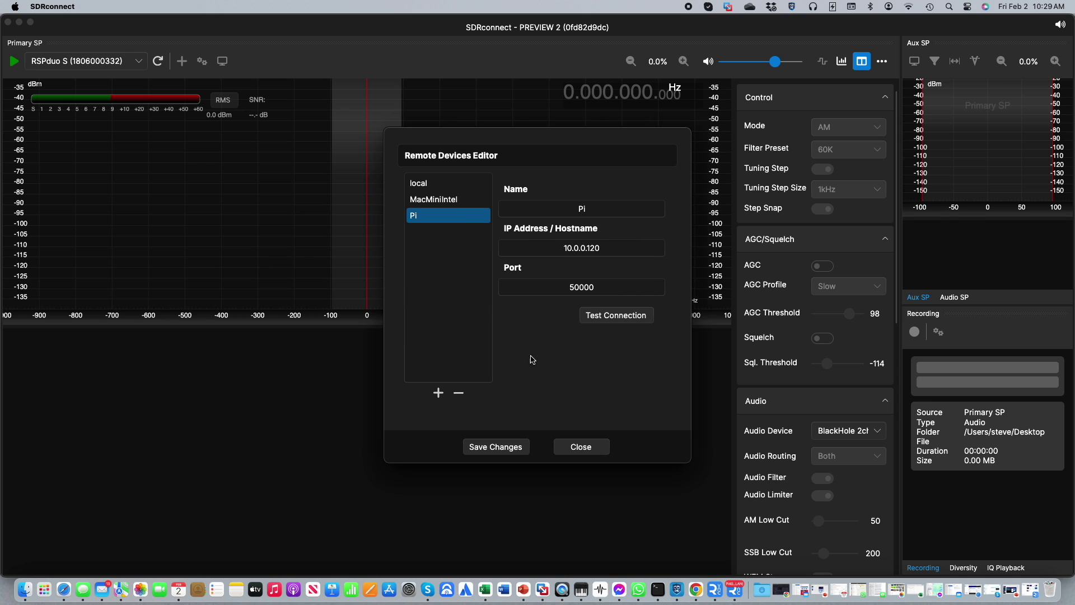
pyautogui.click(496, 448)
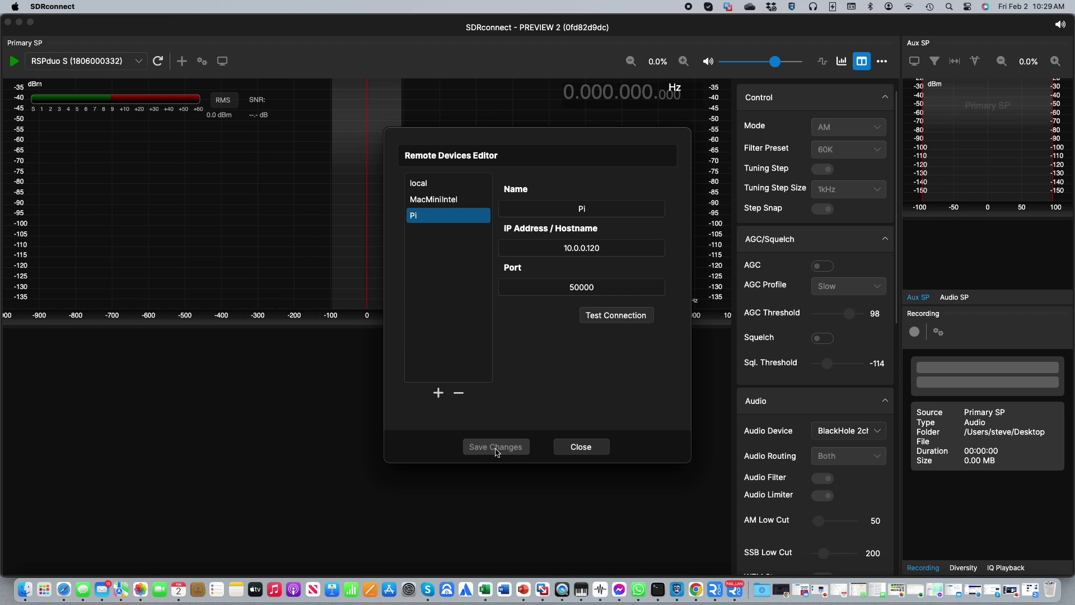
pyautogui.click(580, 447)
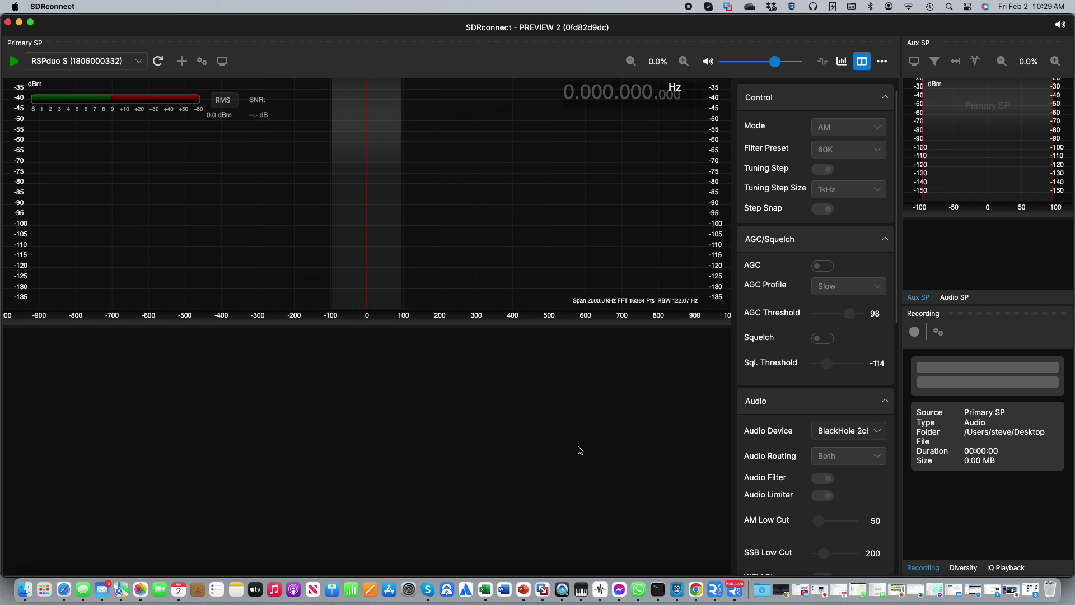
# Step: Refresh devices, stream from Pi (IQ) tuned to the 98.100 MHz FM station, then move to the Terminal desktop
pyautogui.click(159, 62)
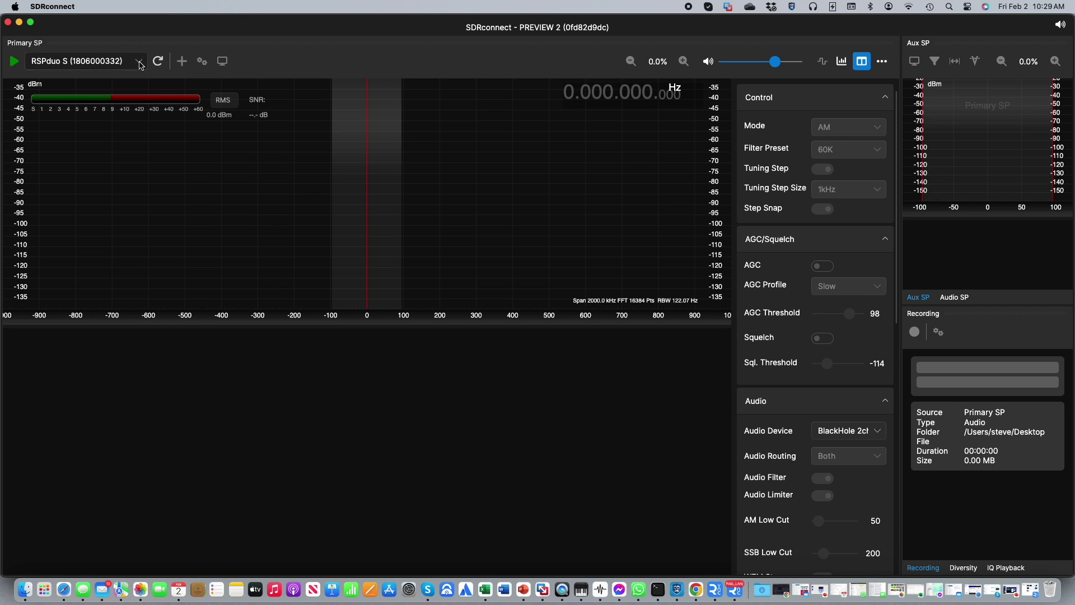
pyautogui.click(138, 63)
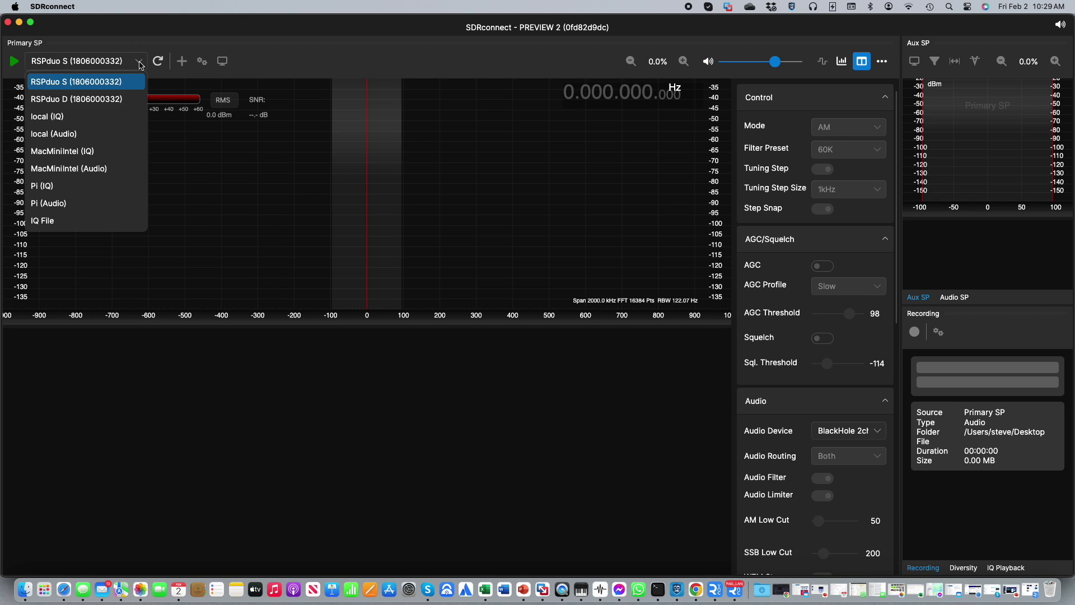
pyautogui.click(61, 190)
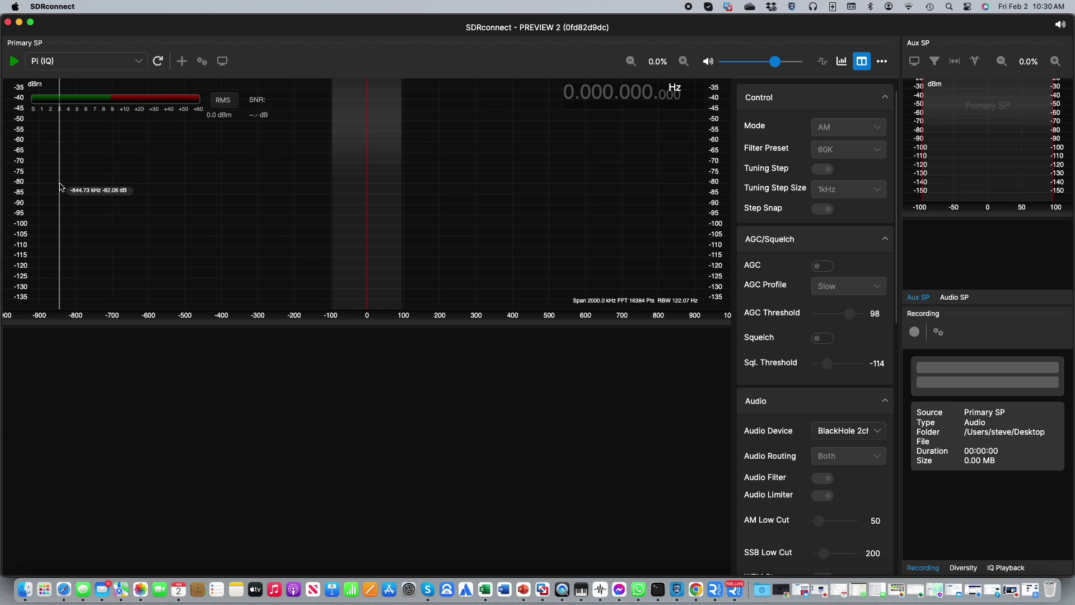
pyautogui.click(14, 61)
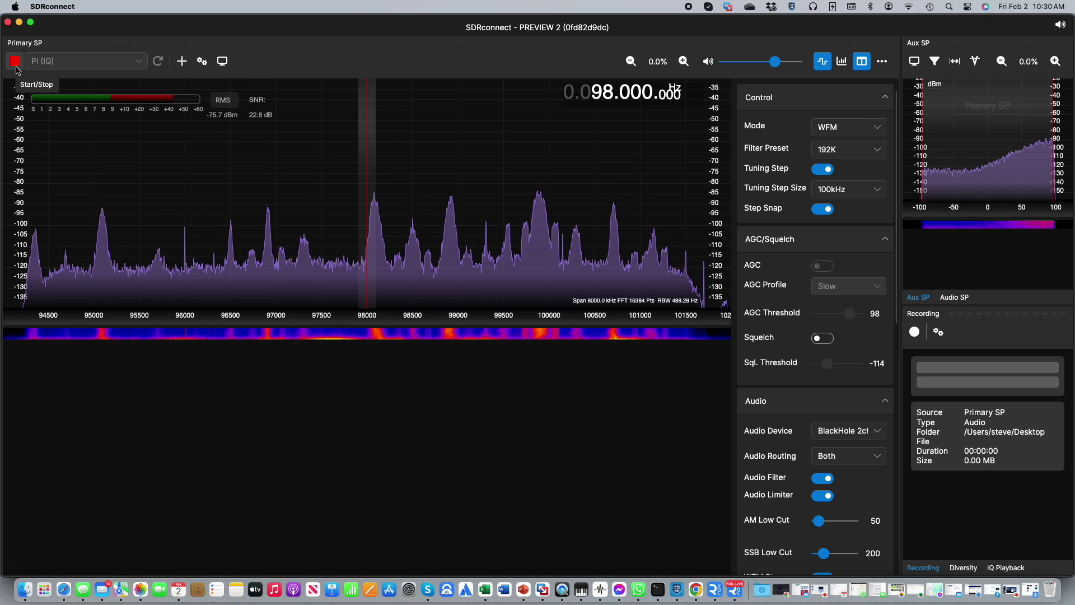
pyautogui.moveTo(372, 147)
pyautogui.mouseDown()
pyautogui.moveTo(386, 148)
pyautogui.moveTo(379, 152)
pyautogui.mouseUp()
pyautogui.hotkey('ctrl', 'Right')
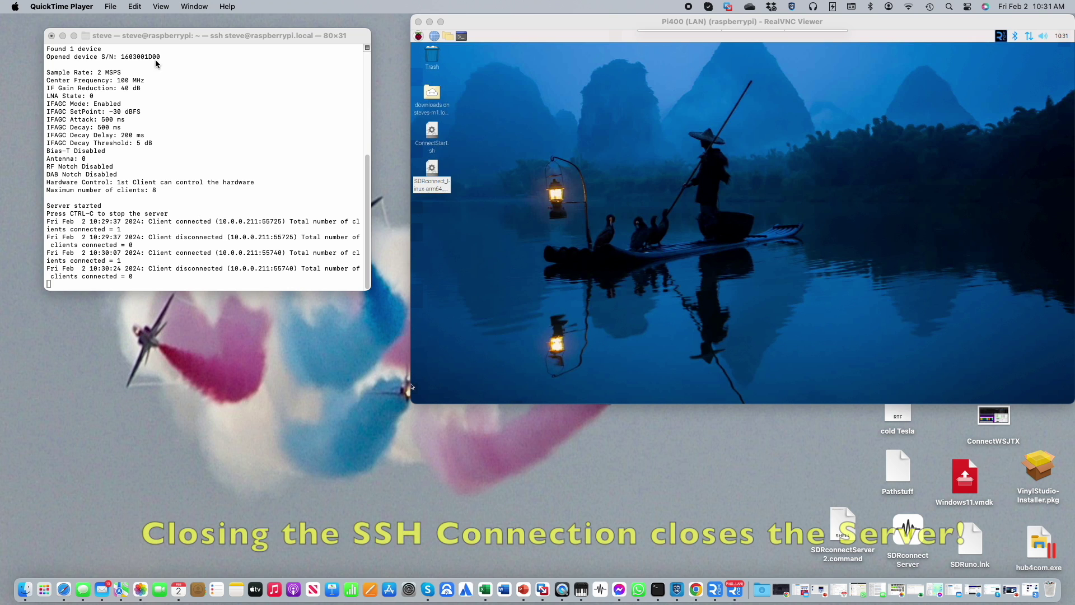
# Step: Close and terminate the SSH Terminal window, then bring SDRconnect back up
pyautogui.click(51, 36)
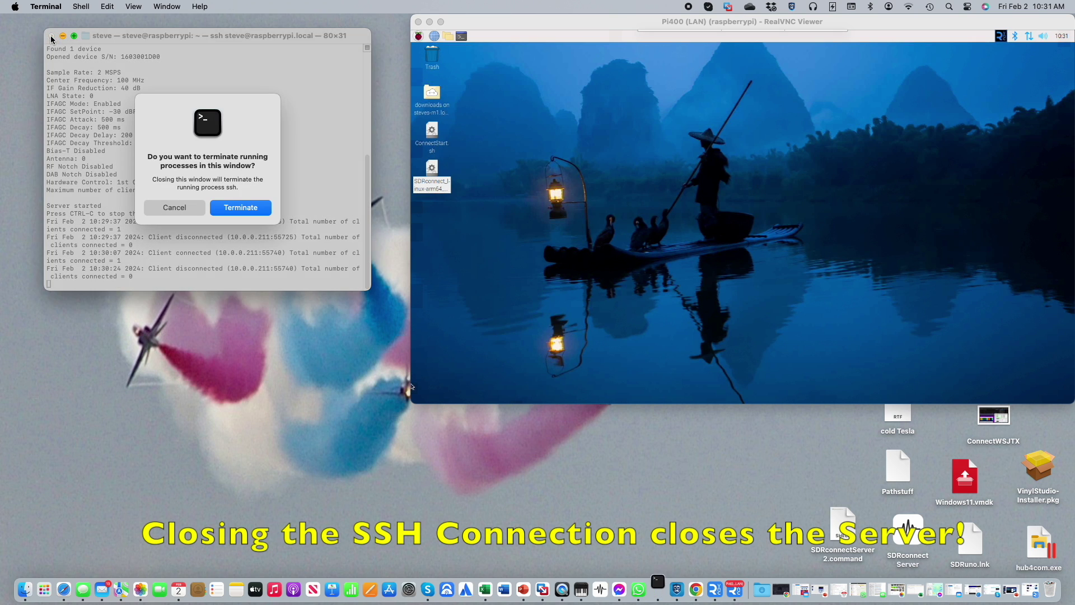
pyautogui.click(234, 209)
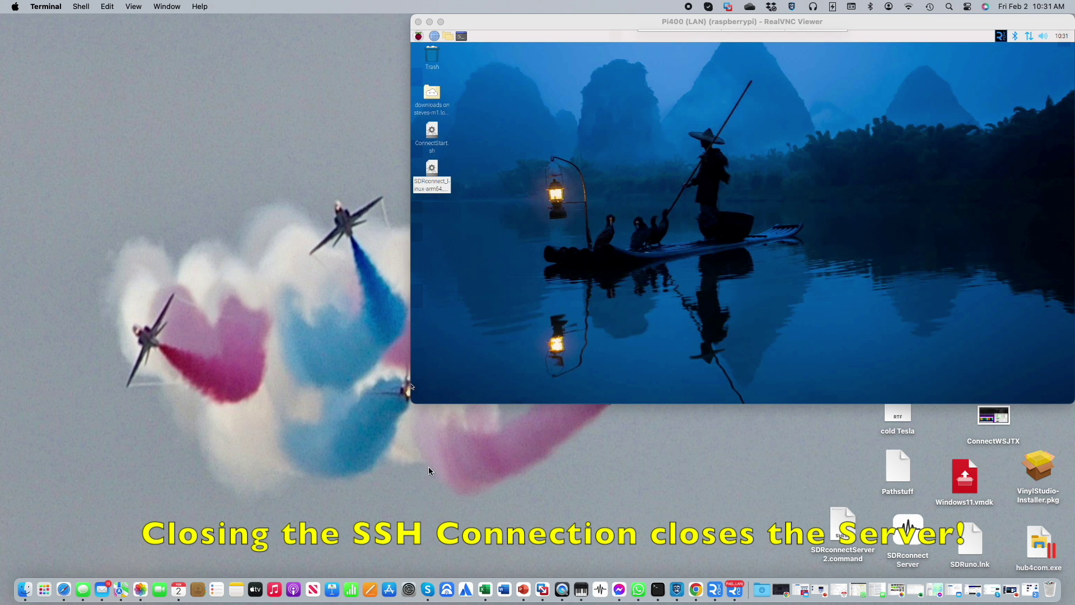
pyautogui.click(598, 585)
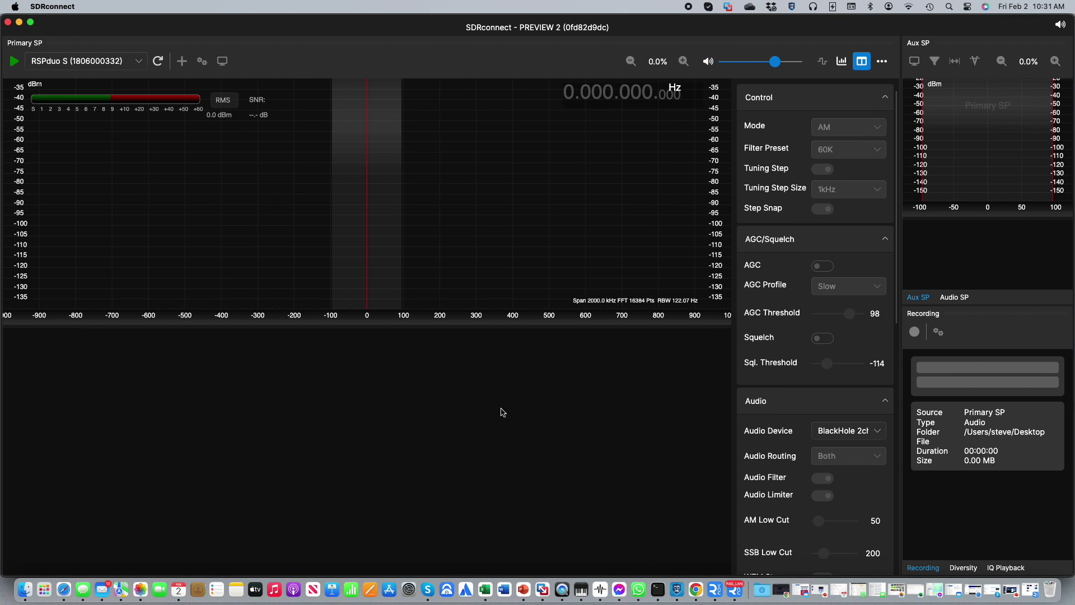
# Step: Test the saved Pi server in the Remote Devices Editor, see the connection fail, and close the editor
pyautogui.click(881, 62)
pyautogui.click(844, 82)
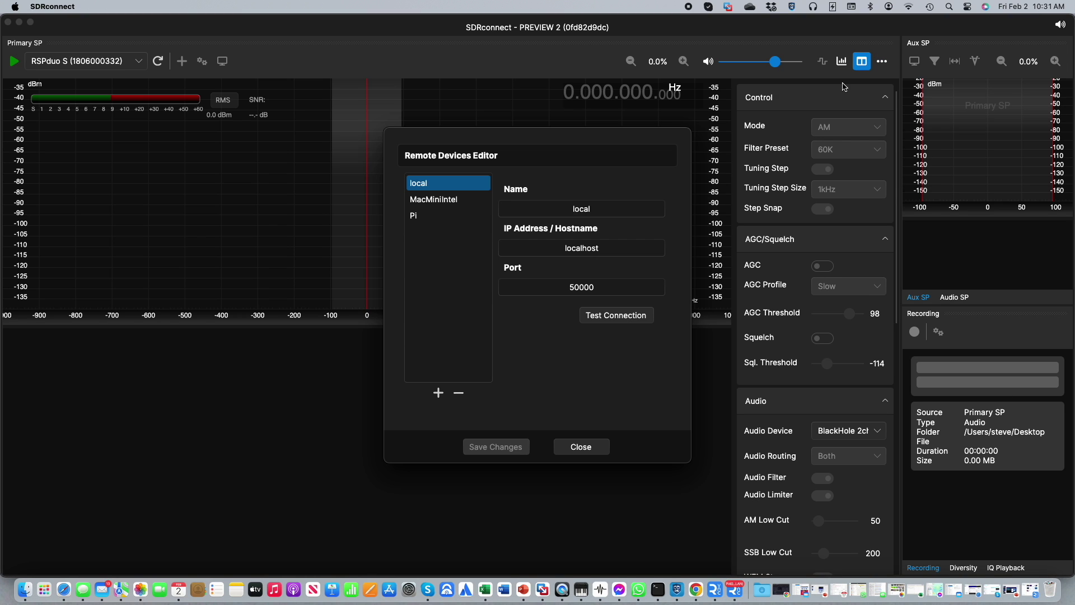
pyautogui.click(416, 218)
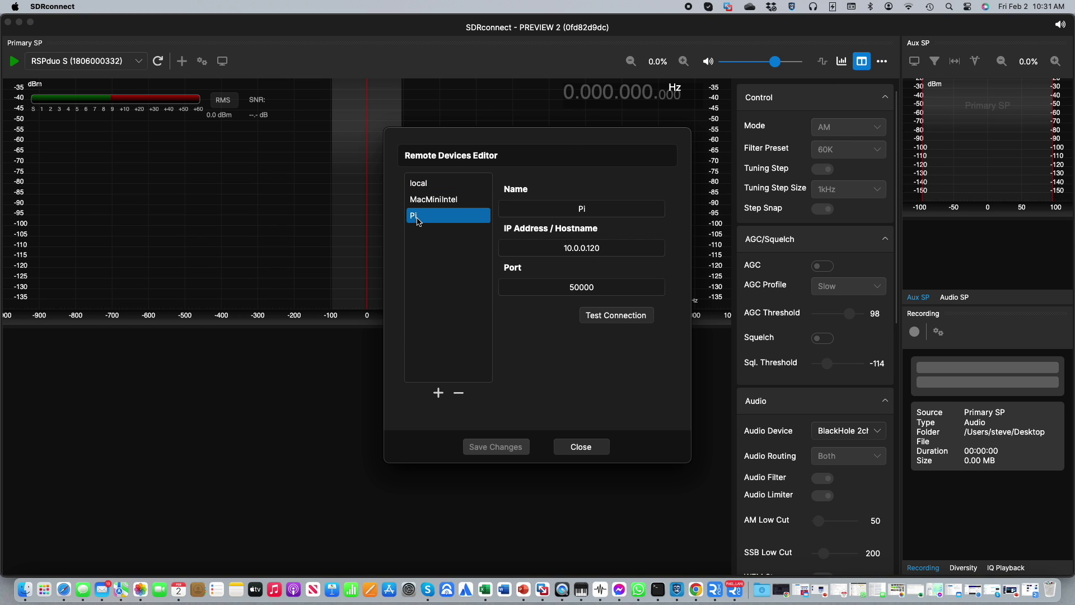
pyautogui.click(620, 320)
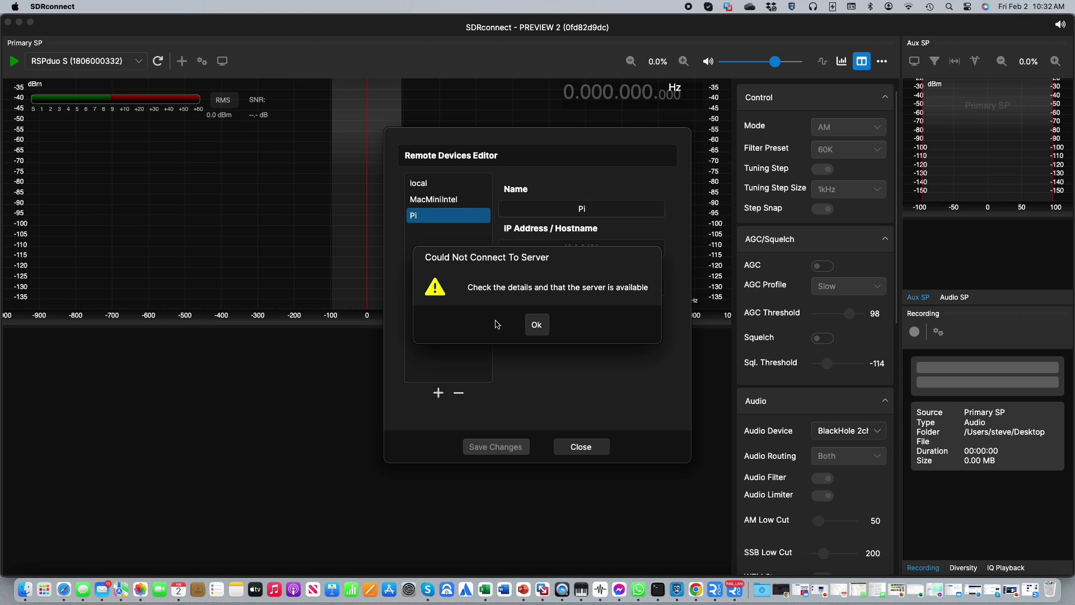
pyautogui.click(535, 327)
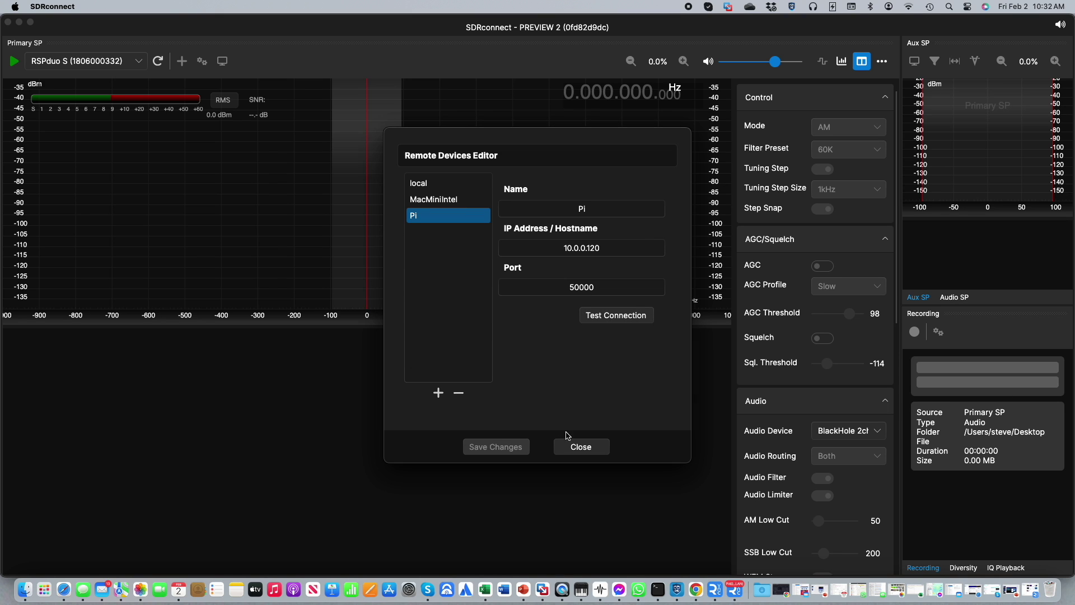
pyautogui.click(580, 448)
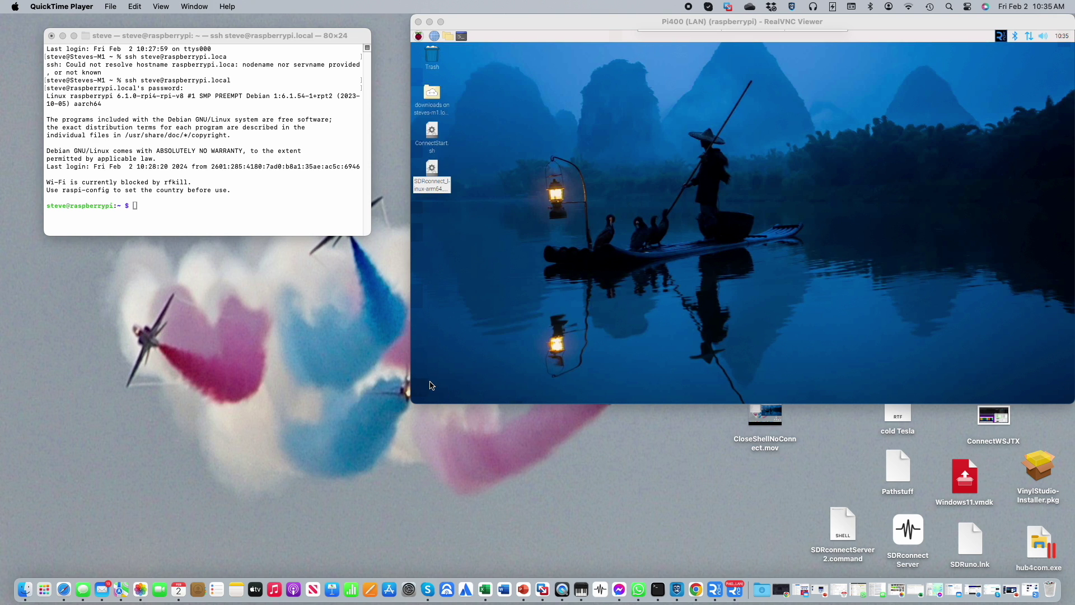
# Step: Run 'nohup SDRconnect --server &' in the Pi SSH session to background the server
pyautogui.click(157, 206)
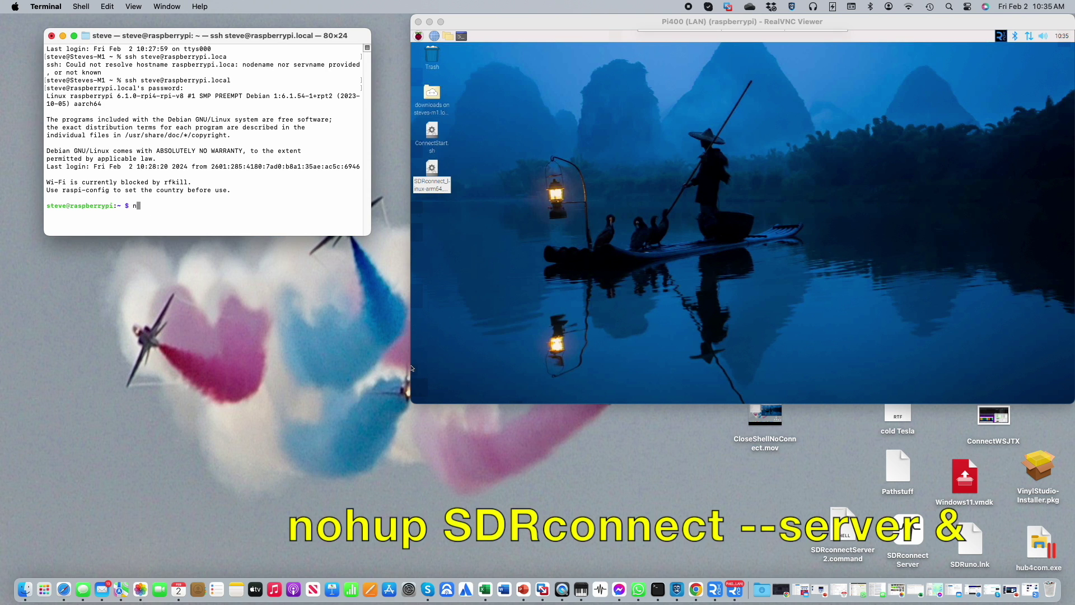
pyautogui.write('nohup SDRconnect -')
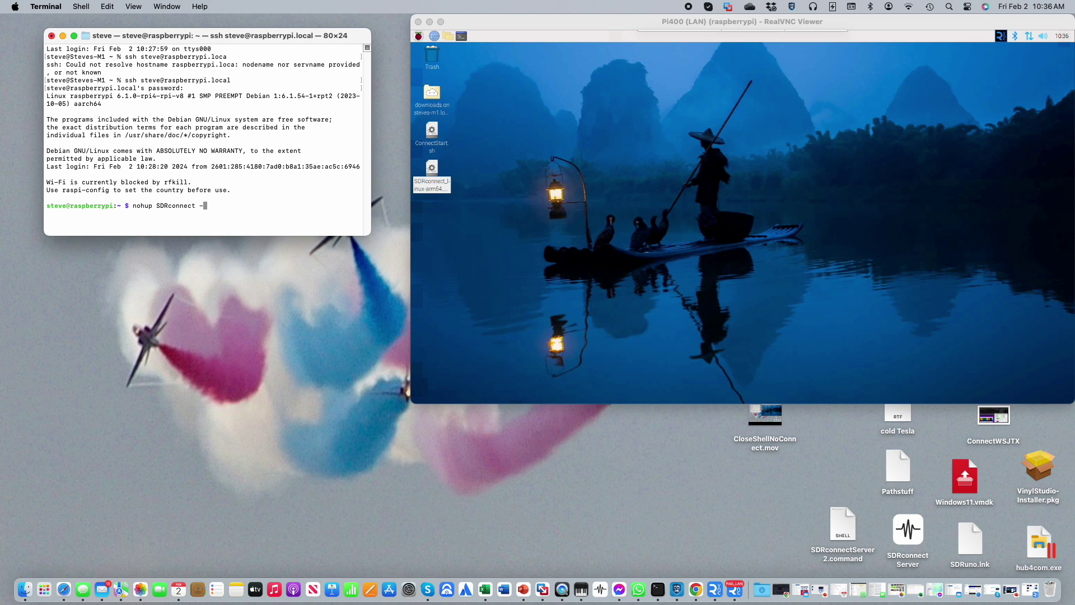
pyautogui.write('-server &')
pyautogui.press('Return')
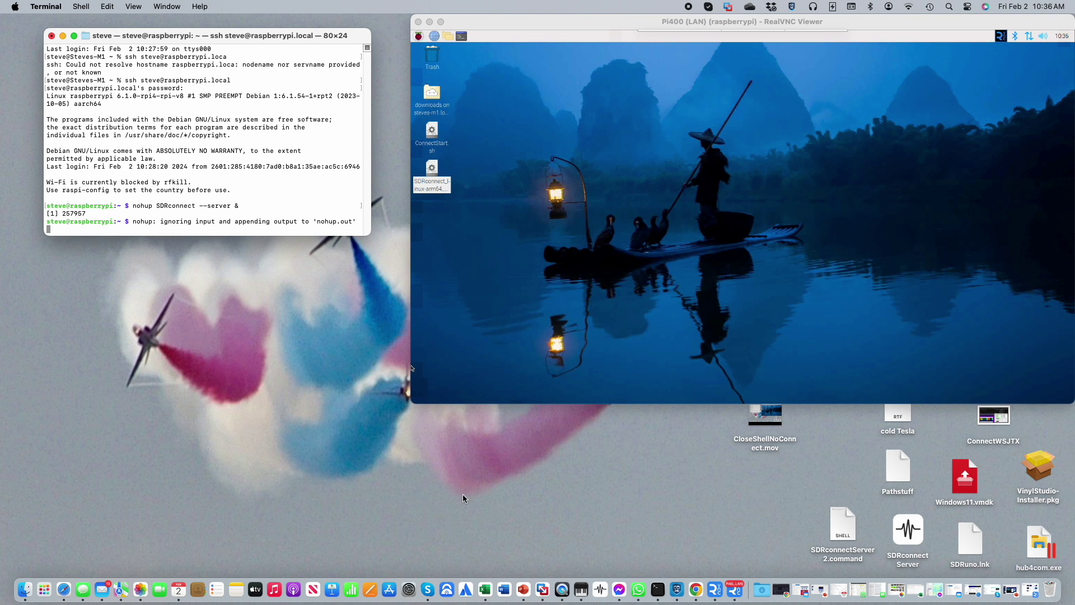
# Step: Back in SDRconnect, test the Pi server from the Remote Devices Editor and dismiss the successful result
pyautogui.click(604, 589)
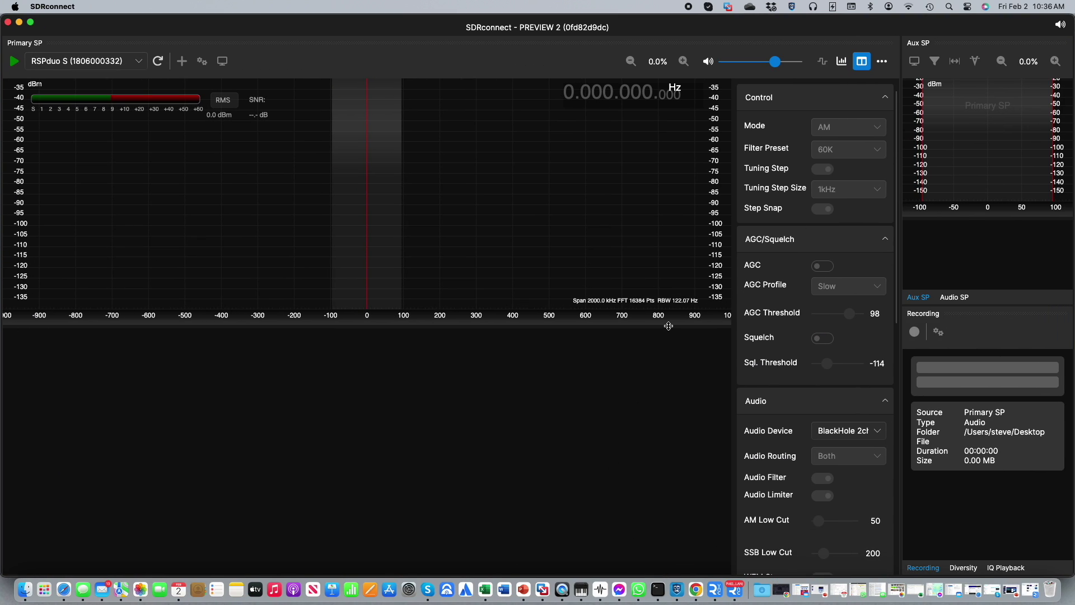
pyautogui.click(882, 61)
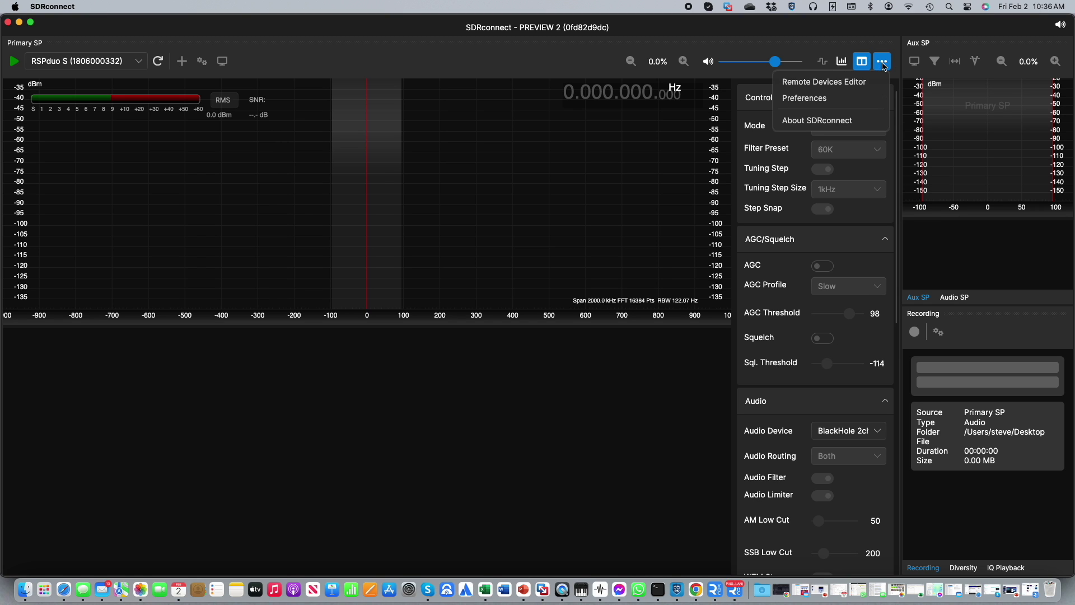
pyautogui.click(825, 85)
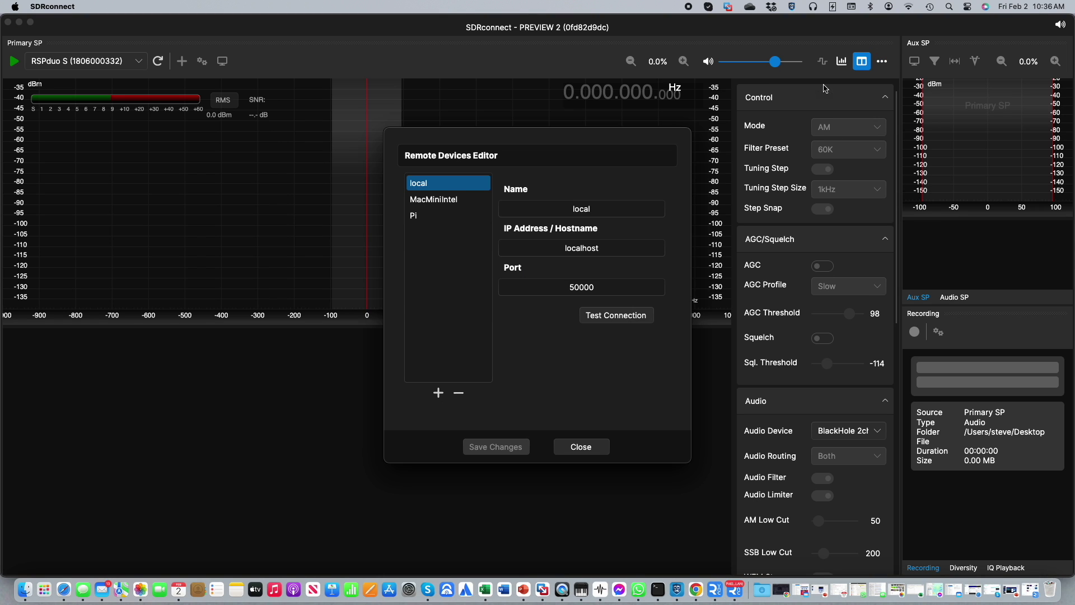
pyautogui.click(427, 222)
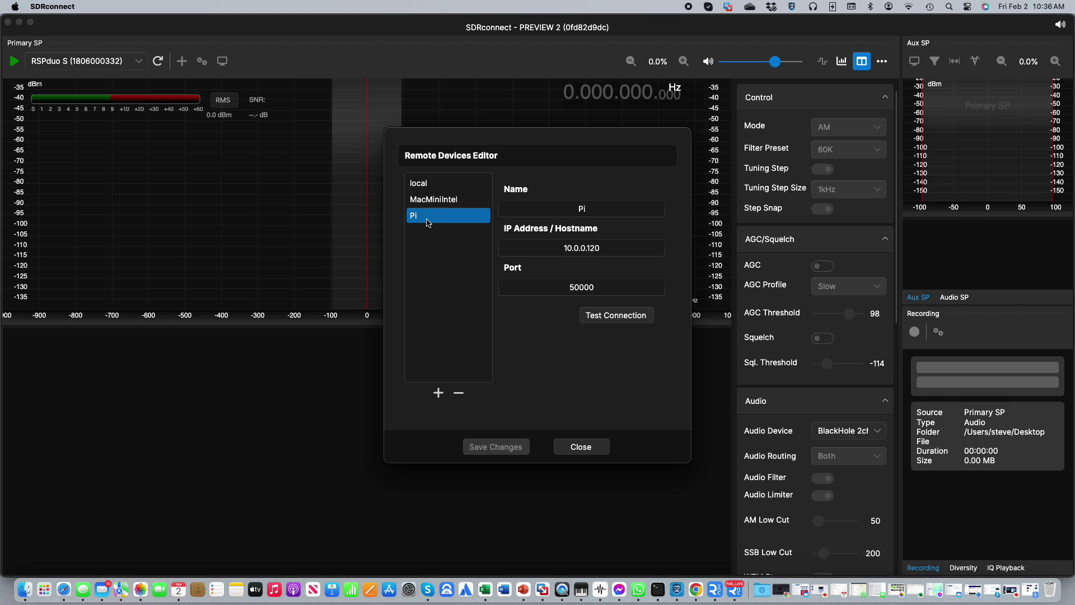
pyautogui.click(610, 317)
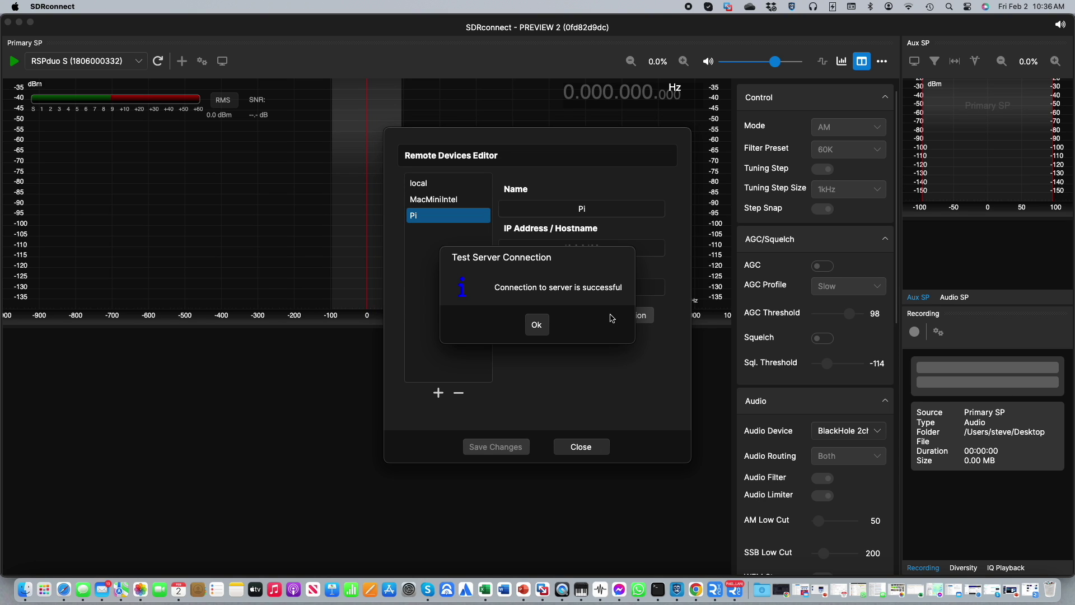
pyautogui.click(537, 326)
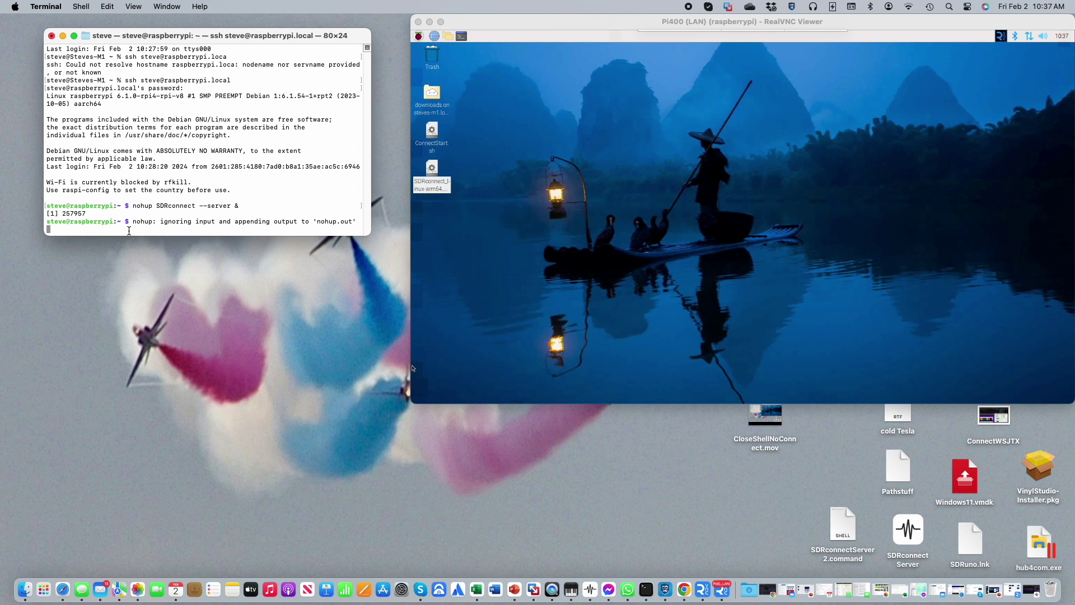
# Step: Return to the prompt, close and terminate the SSH Terminal window, then switch to SDRconnect
pyautogui.hotkey('ctrl', 'c')
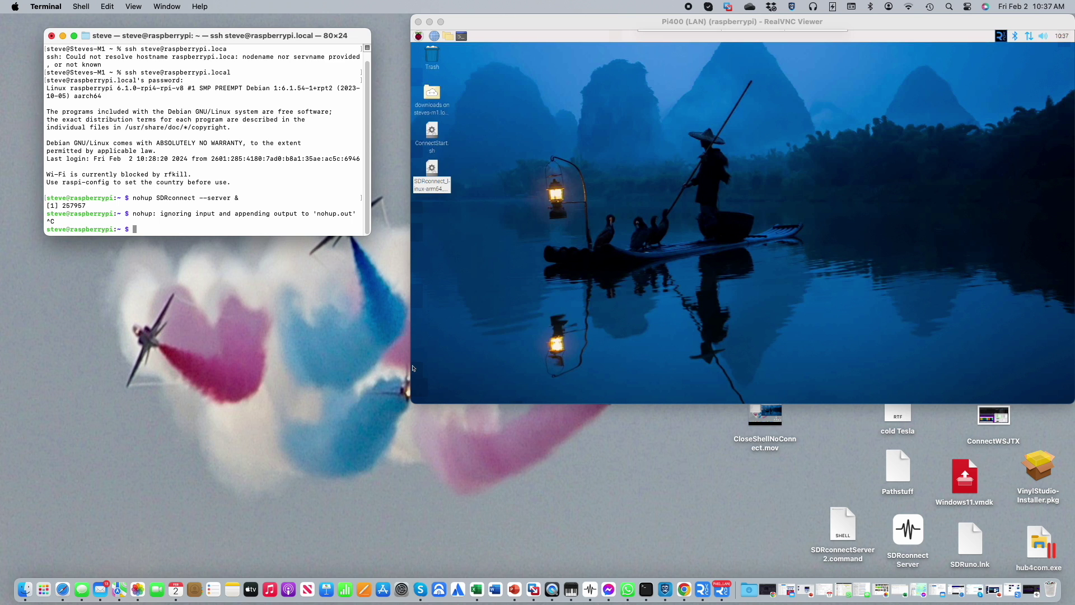
pyautogui.click(51, 36)
pyautogui.click(239, 180)
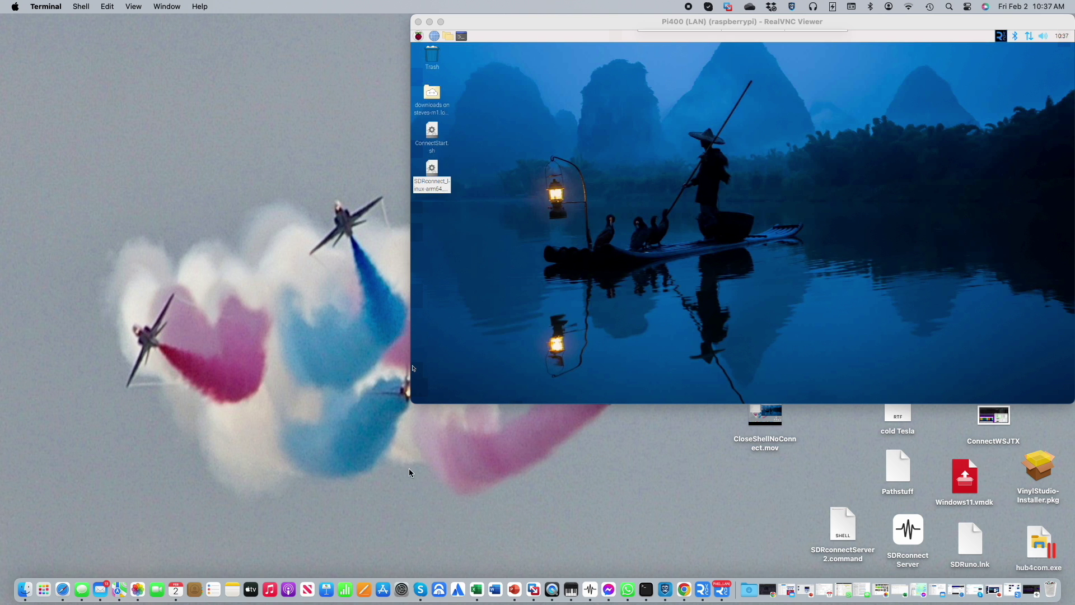
pyautogui.click(590, 589)
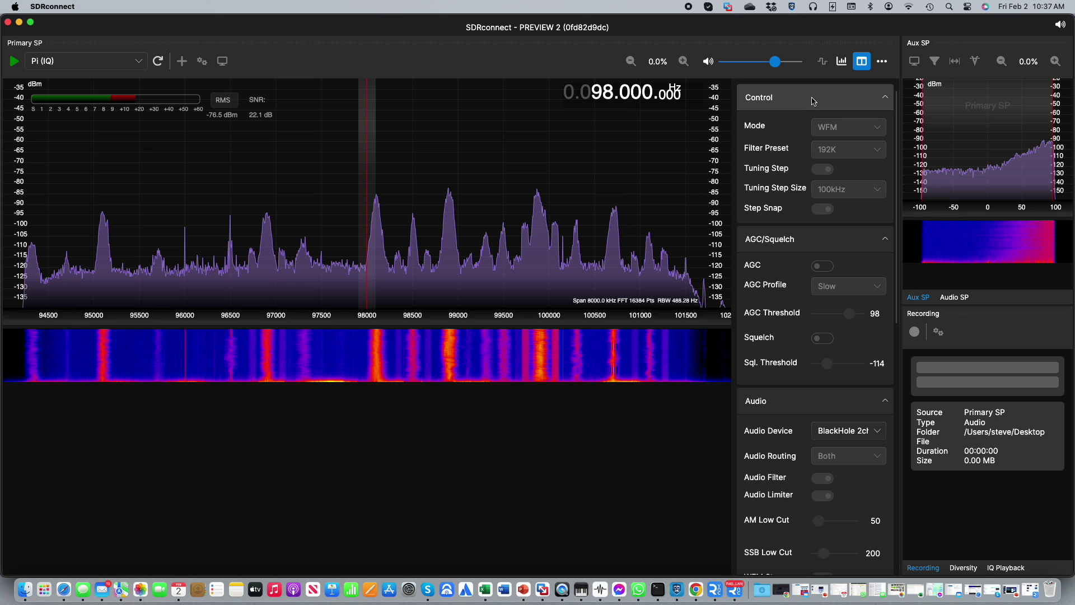
# Step: Confirm the Pi server connection test succeeds, close the editor, then start and stop streaming from Pi
pyautogui.click(882, 61)
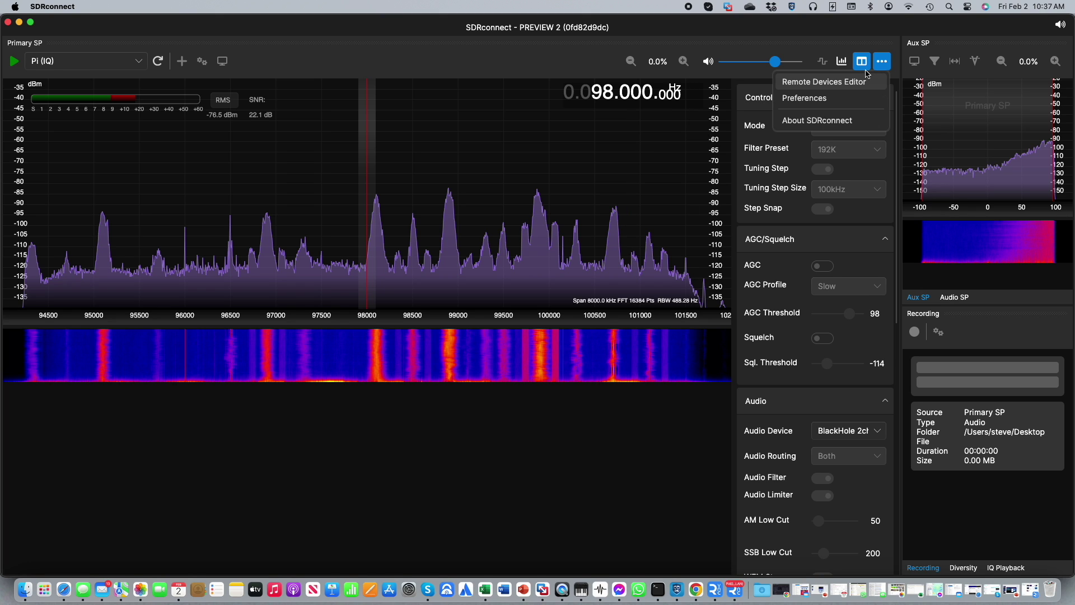
pyautogui.click(813, 82)
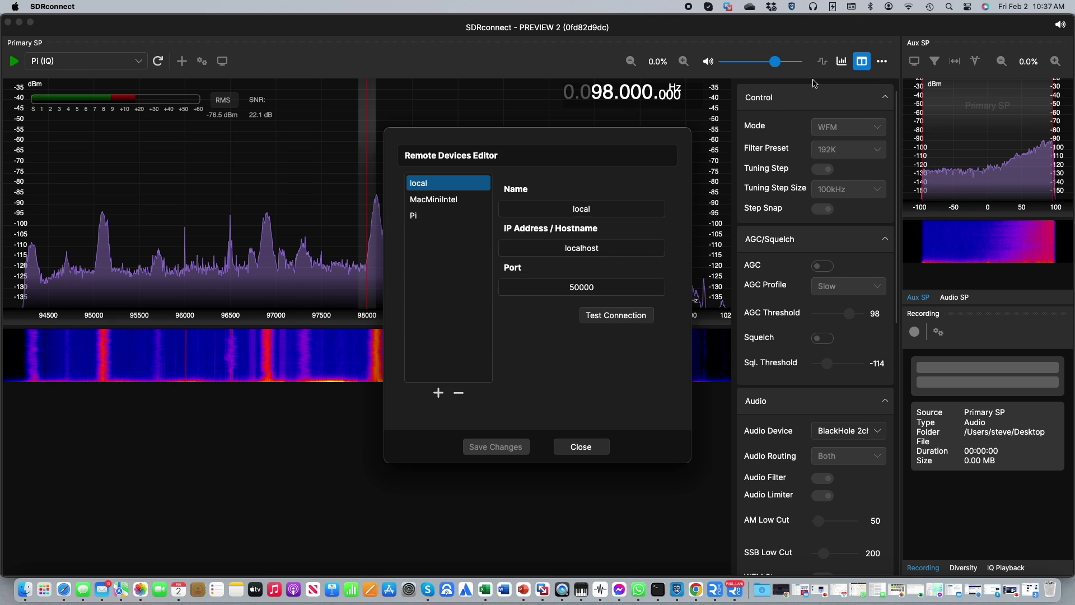
pyautogui.click(428, 222)
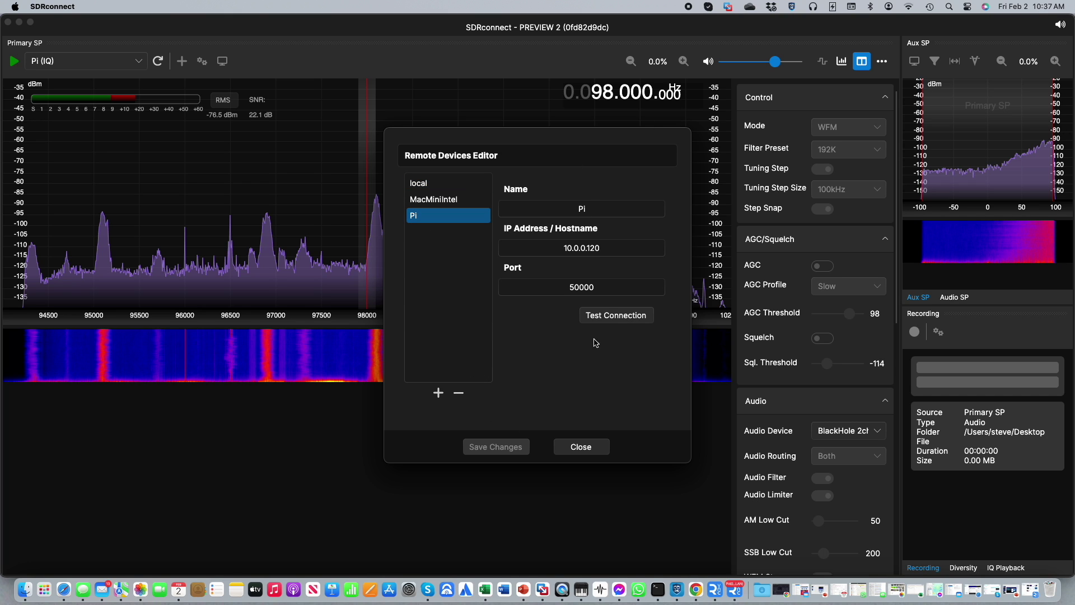
pyautogui.click(616, 316)
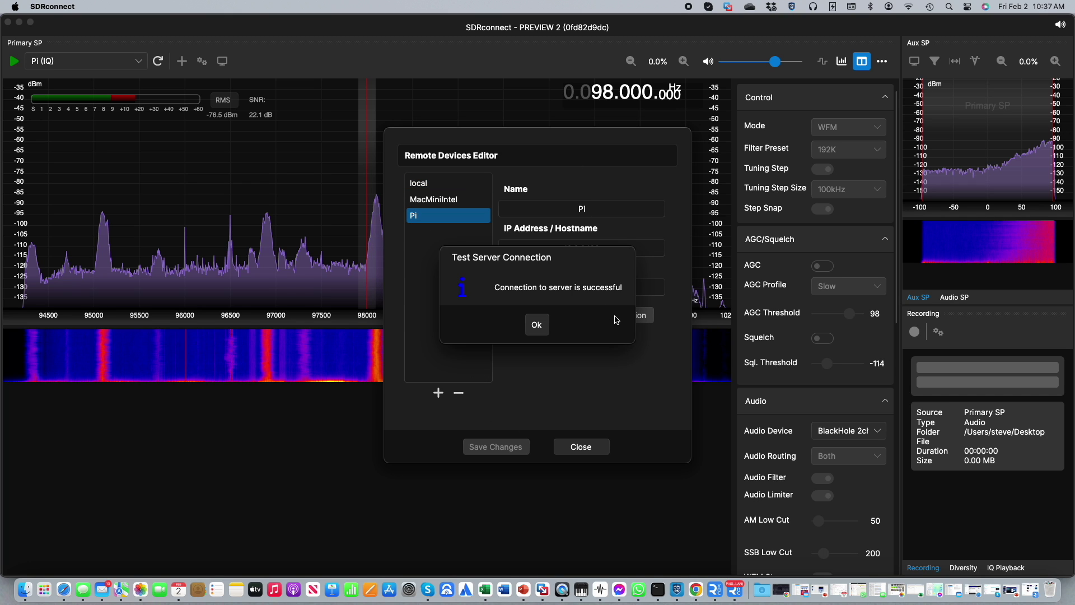
pyautogui.click(536, 326)
pyautogui.click(579, 447)
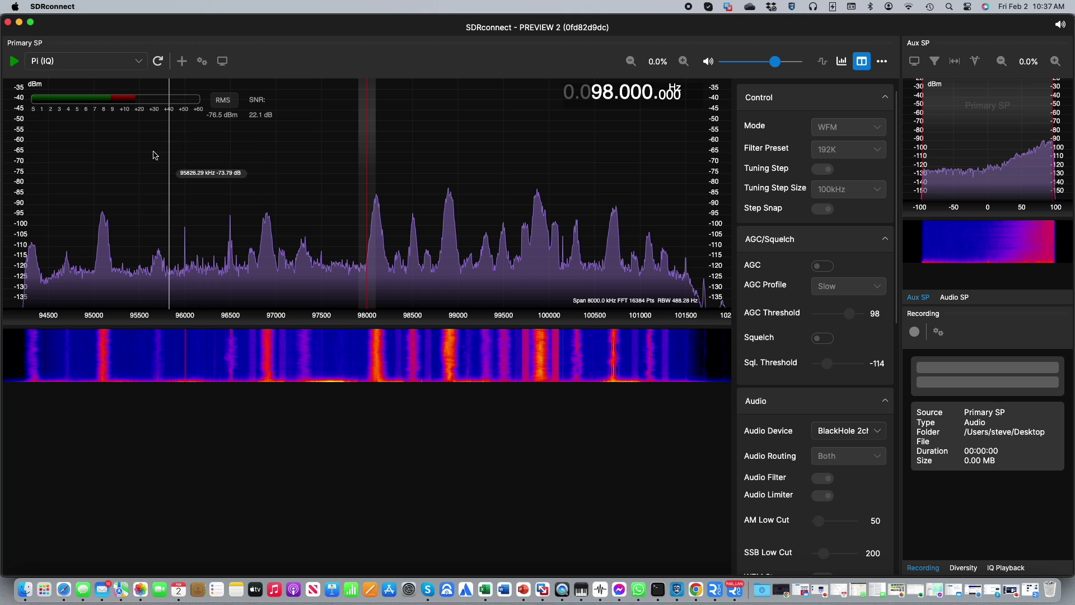
pyautogui.click(13, 66)
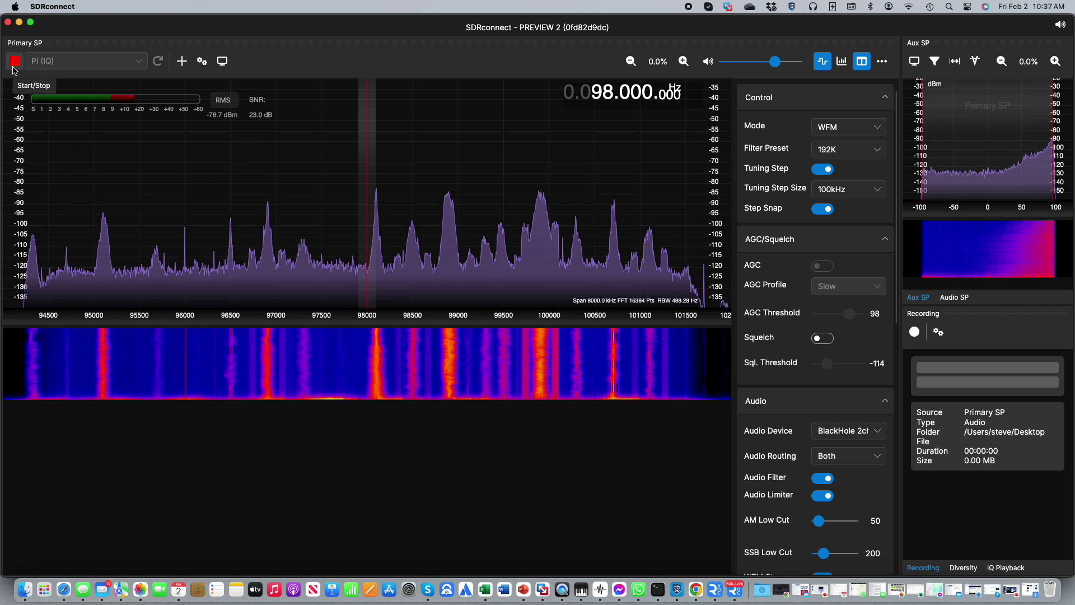
pyautogui.click(13, 66)
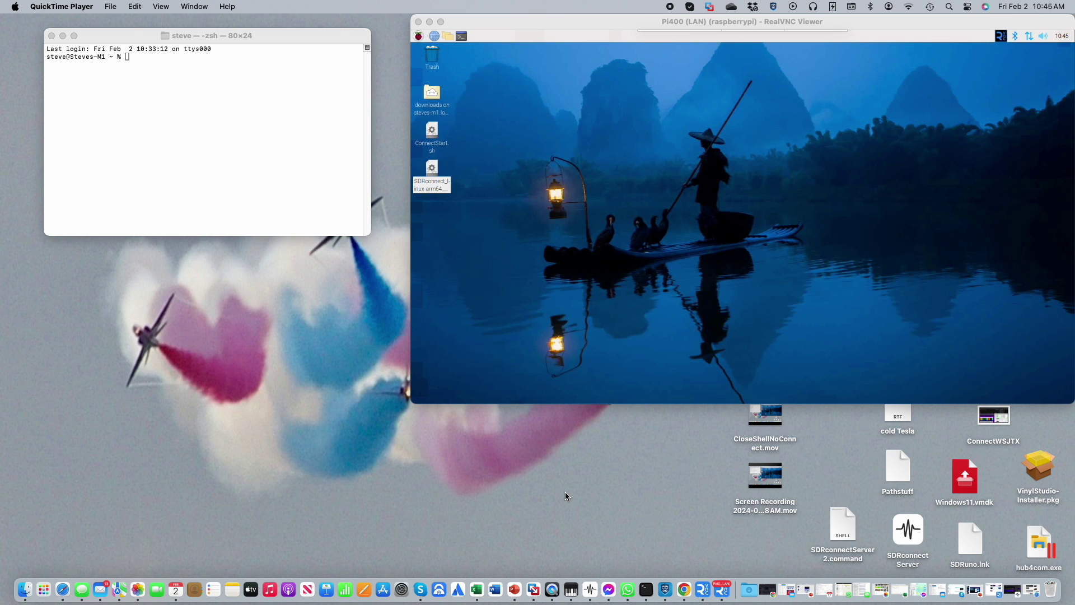
# Step: Connect to the Pi over SSH at raspberrypi.local from the Mac Terminal
pyautogui.click(163, 75)
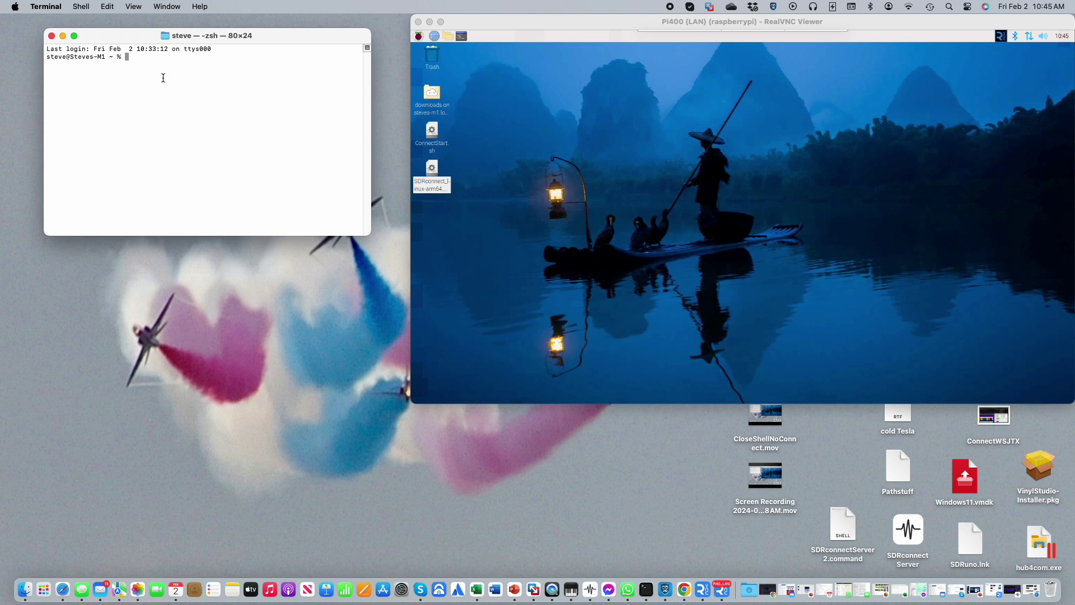
pyautogui.write('ssh steve@raspberrypi.local')
pyautogui.press('Return')
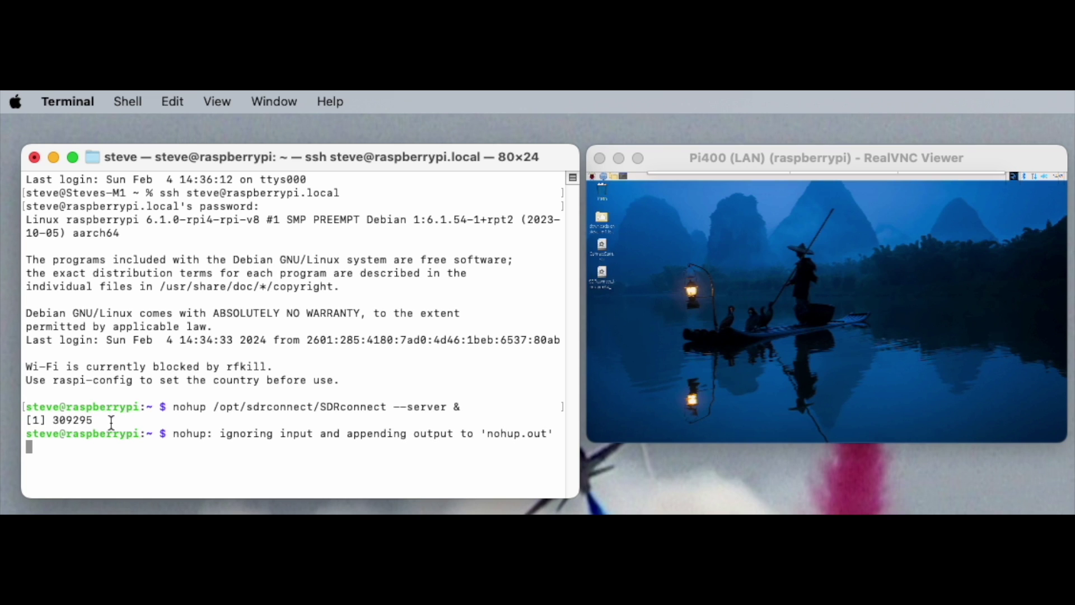
# Step: List the running SDRconnect processes on the Pi with ps aux | grep -i SDRconnect
pyautogui.press('Return')
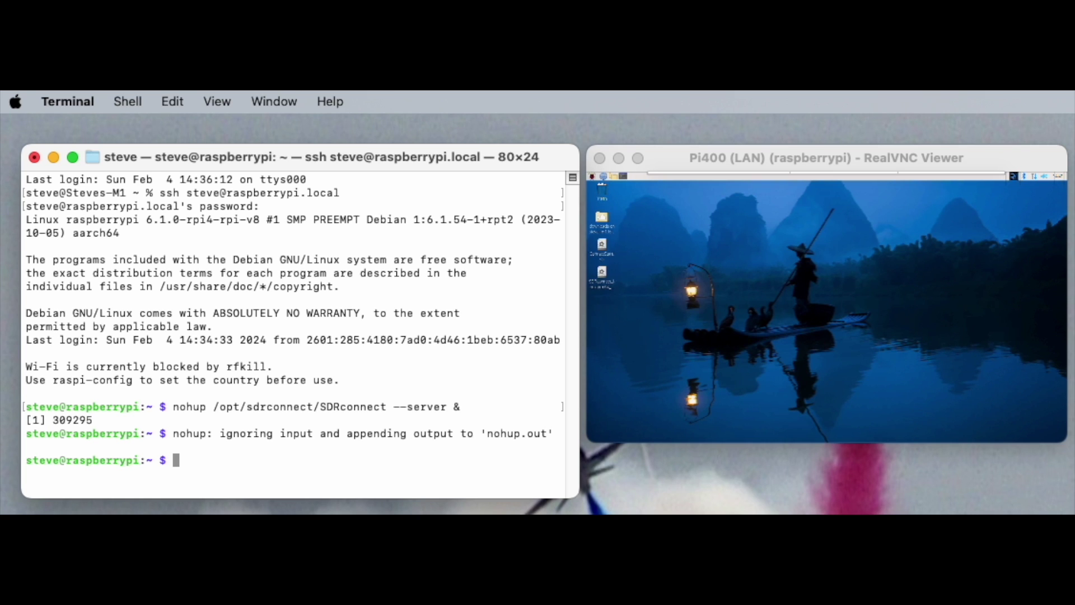
pyautogui.write('ps au')
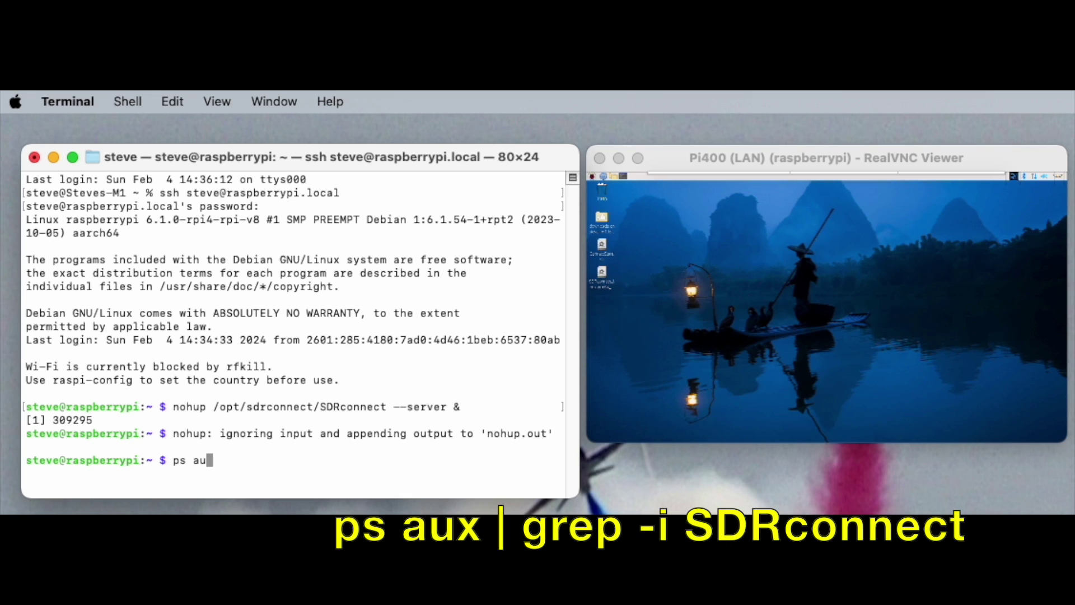
pyautogui.write('x | grep -')
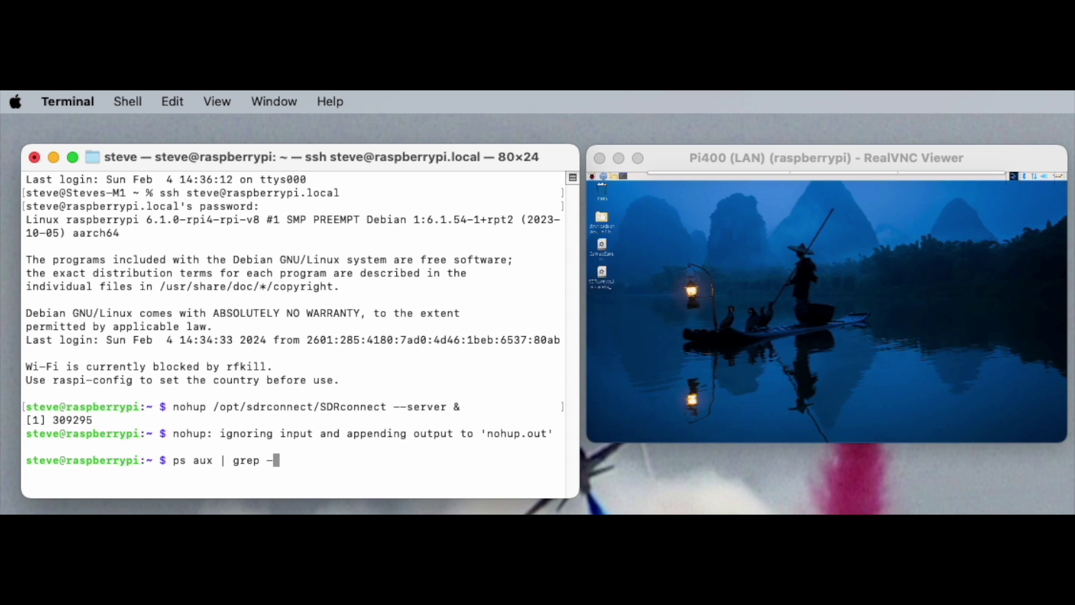
pyautogui.write('i')
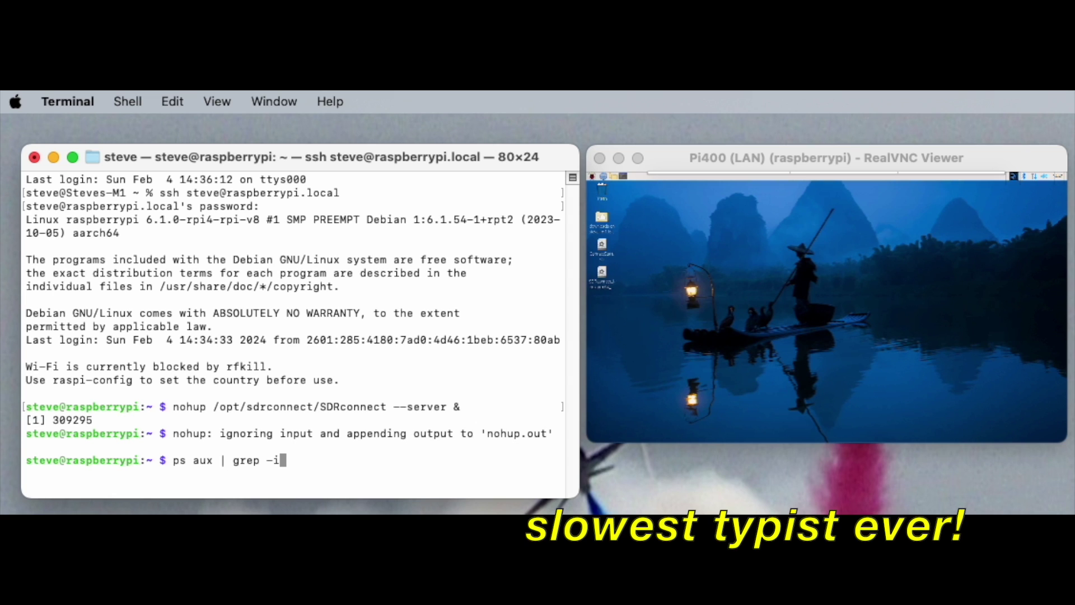
pyautogui.write(' SDRconnect')
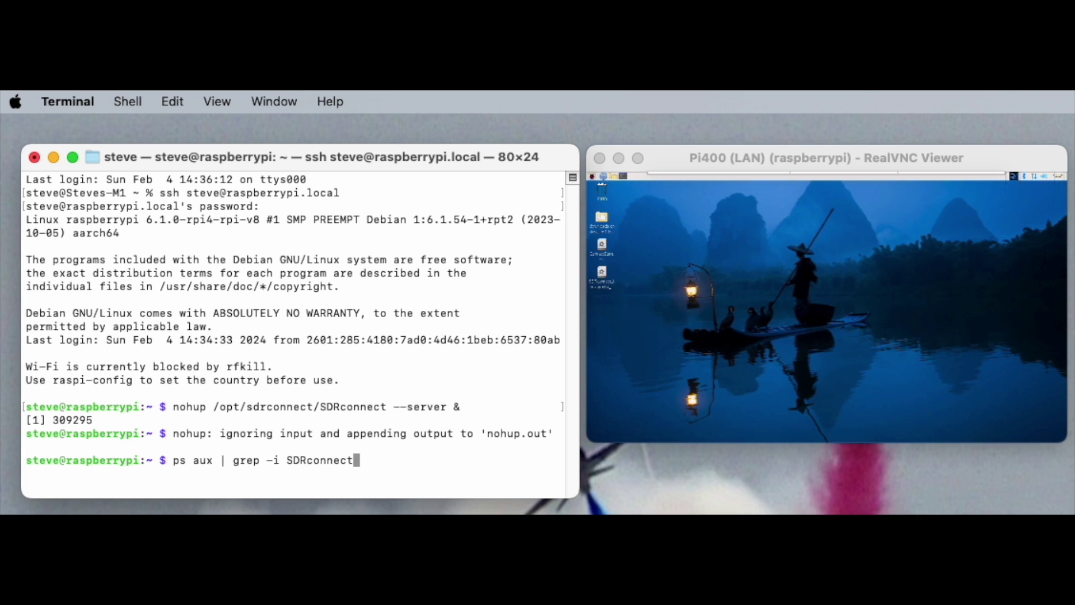
pyautogui.press('Return')
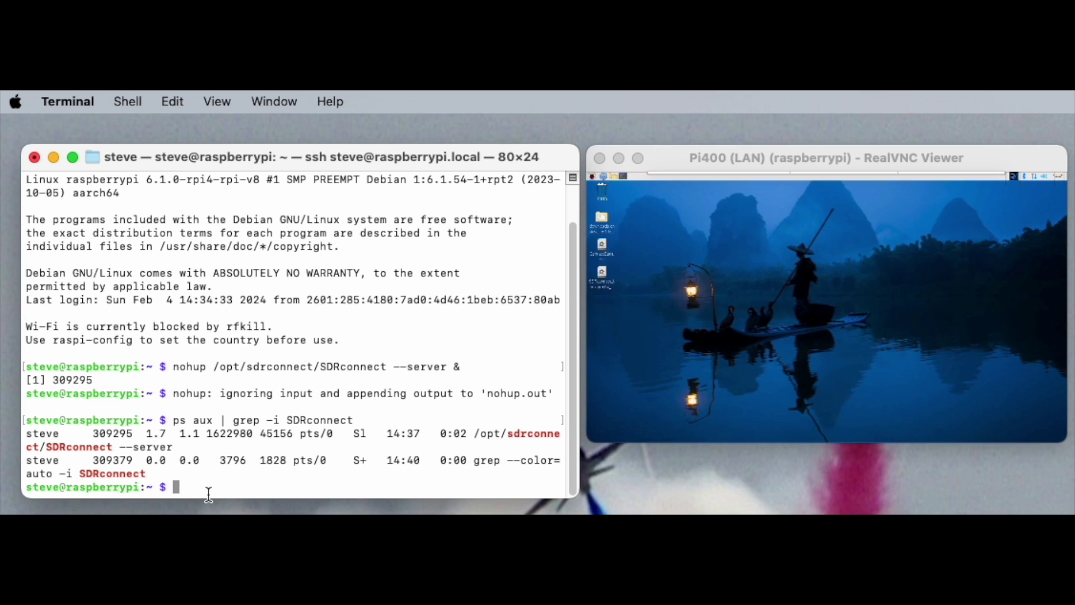
# Step: Kill the SDRconnect server process with kill -9 309295
pyautogui.write('kill ')
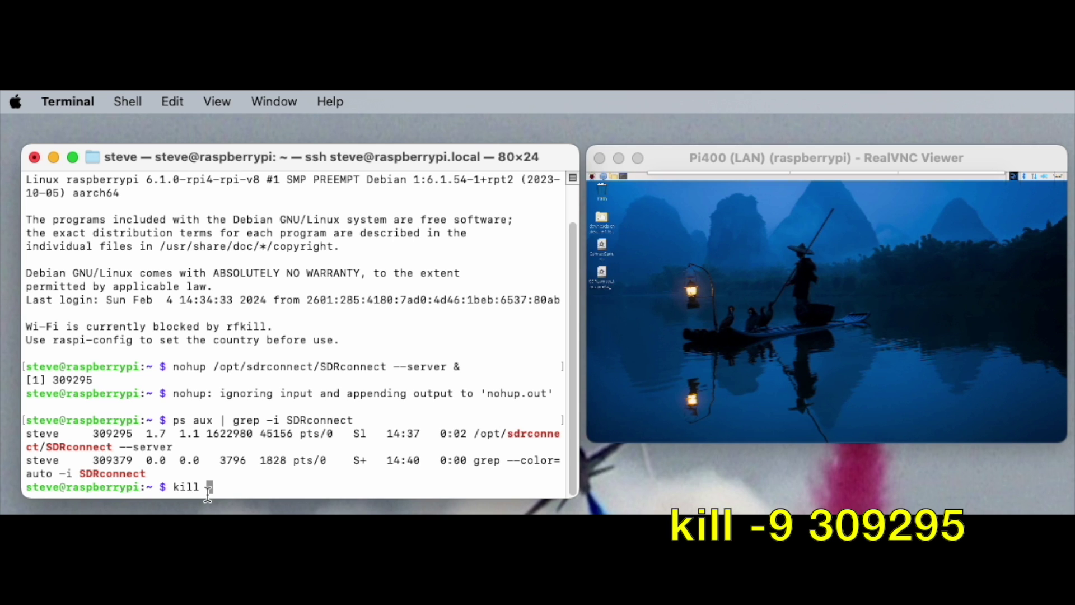
pyautogui.write('-9')
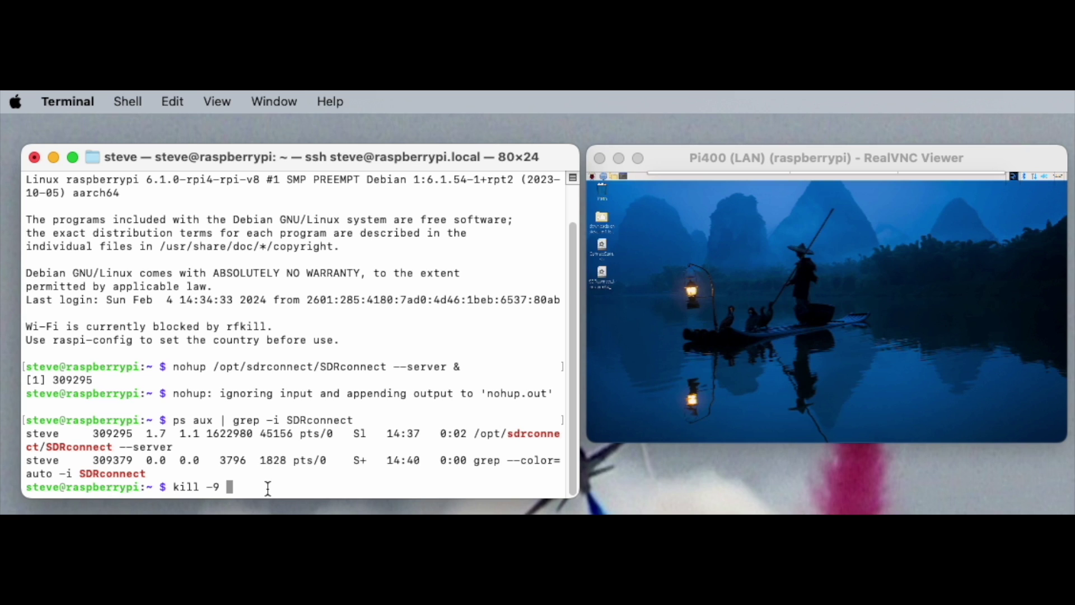
pyautogui.write('309295')
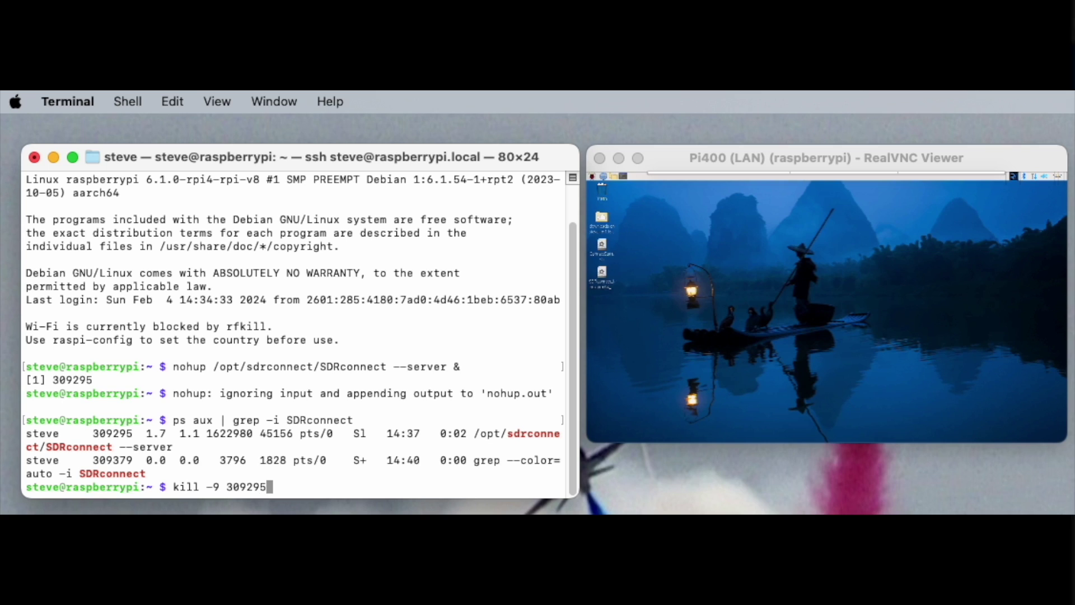
pyautogui.press('Return')
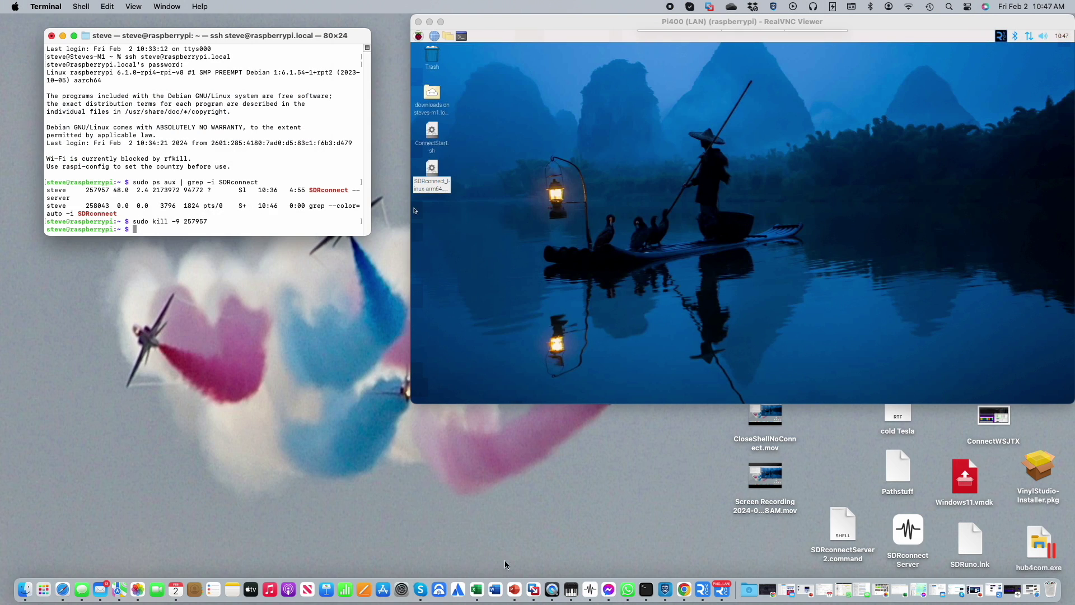
# Step: Test the Pi device in Remote Devices Editor, dismiss the connection failure, and close the editor
pyautogui.click(589, 575)
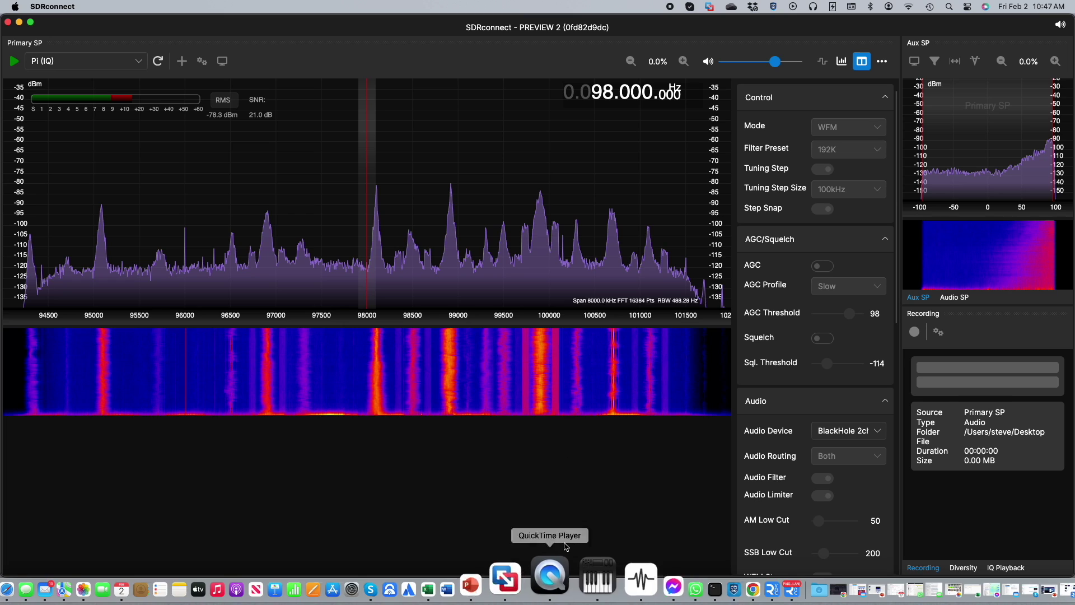
pyautogui.click(883, 62)
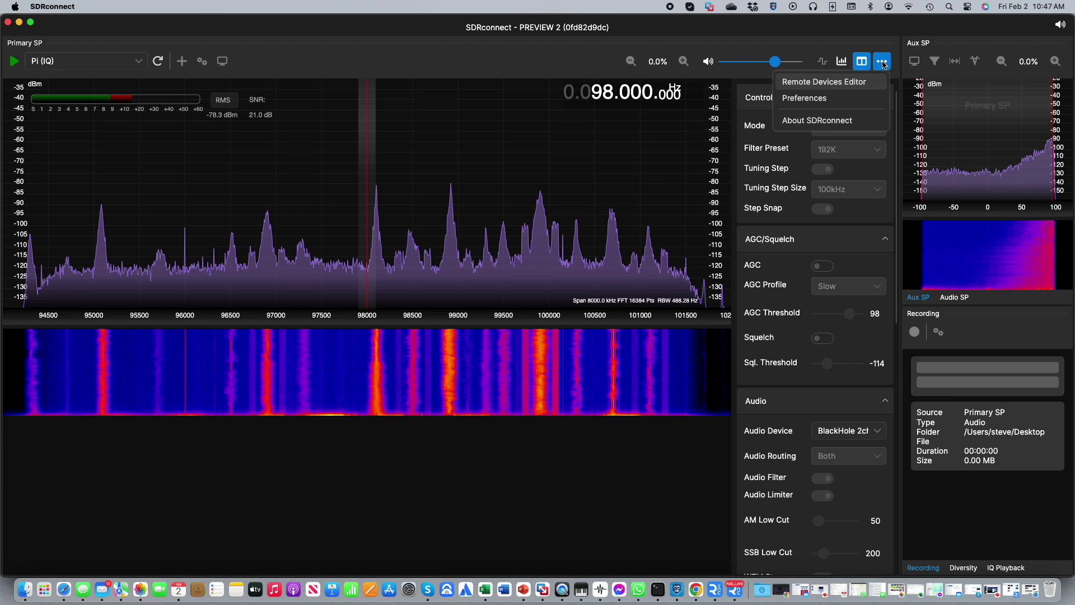
pyautogui.click(836, 83)
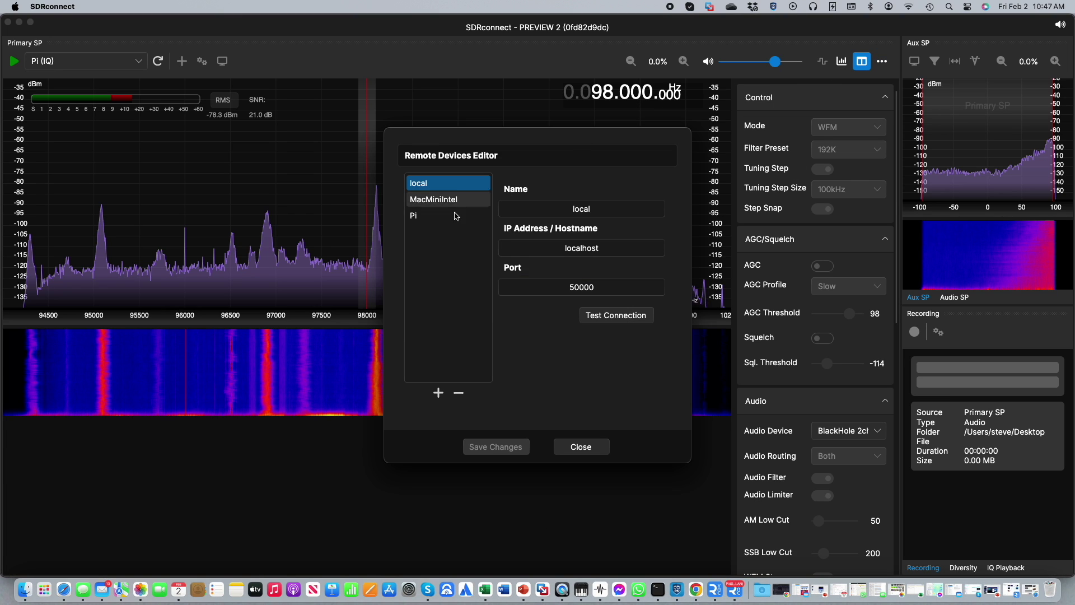
pyautogui.click(413, 217)
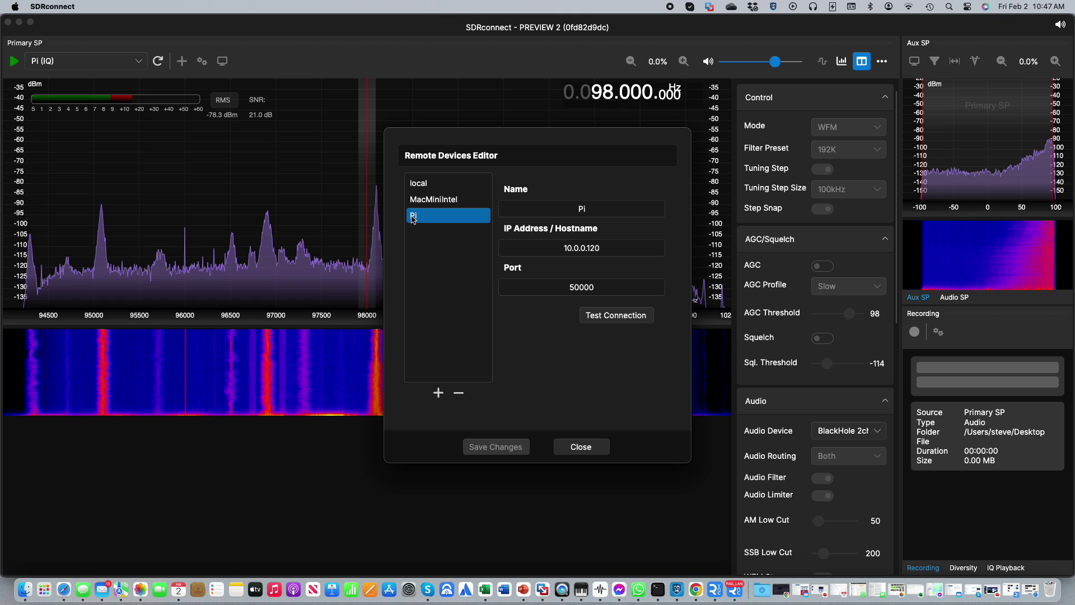
pyautogui.click(619, 318)
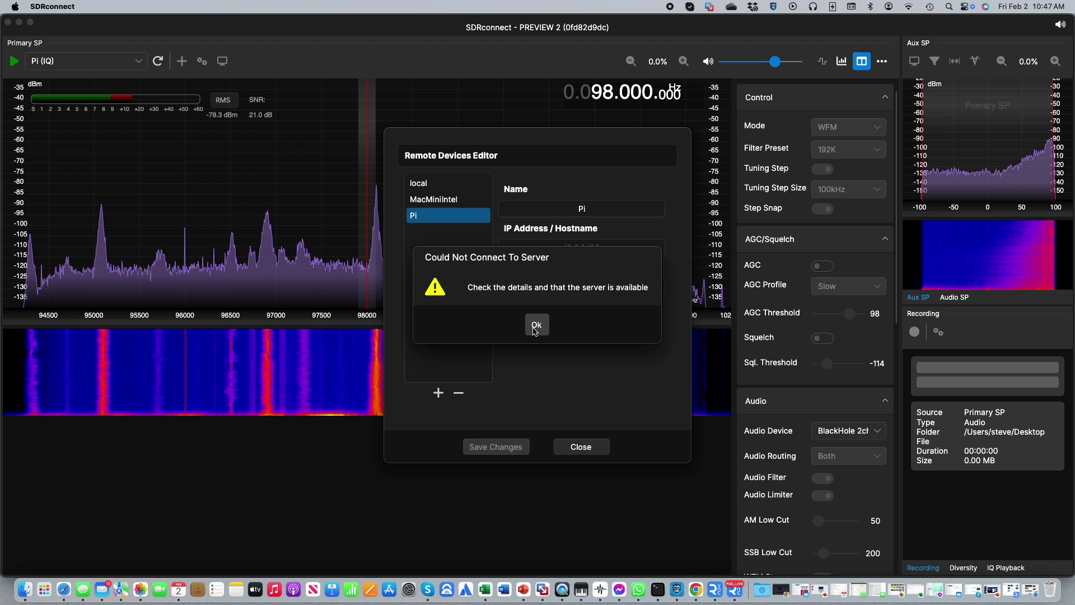
pyautogui.click(536, 325)
pyautogui.click(580, 446)
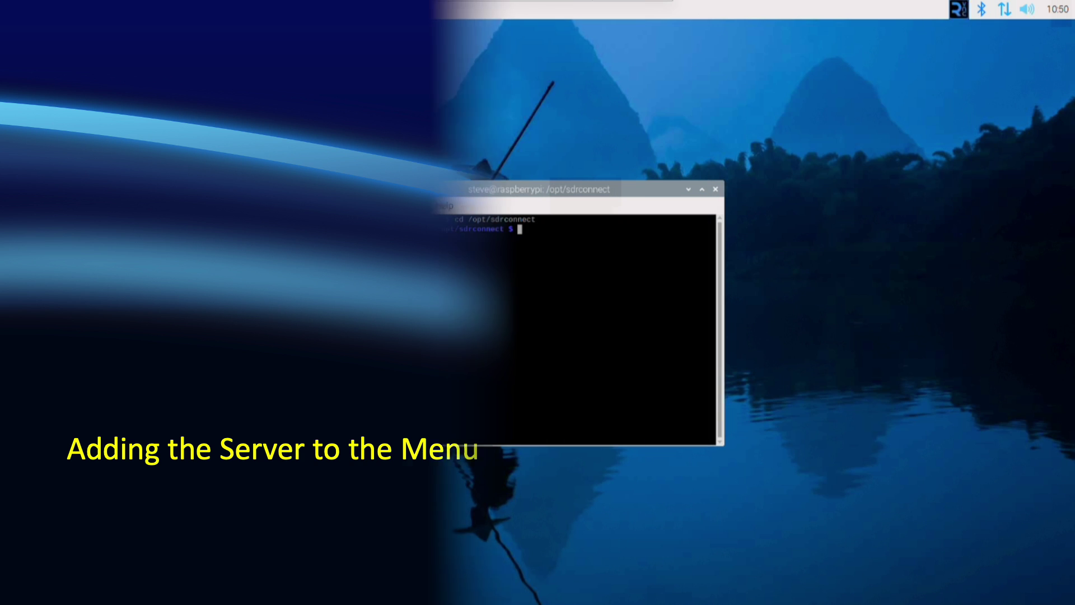
# Step: Recall an earlier command from history in the Pi terminal at /opt/sdrconnect
pyautogui.press('Up')
pyautogui.press('Up')
pyautogui.press('Up')
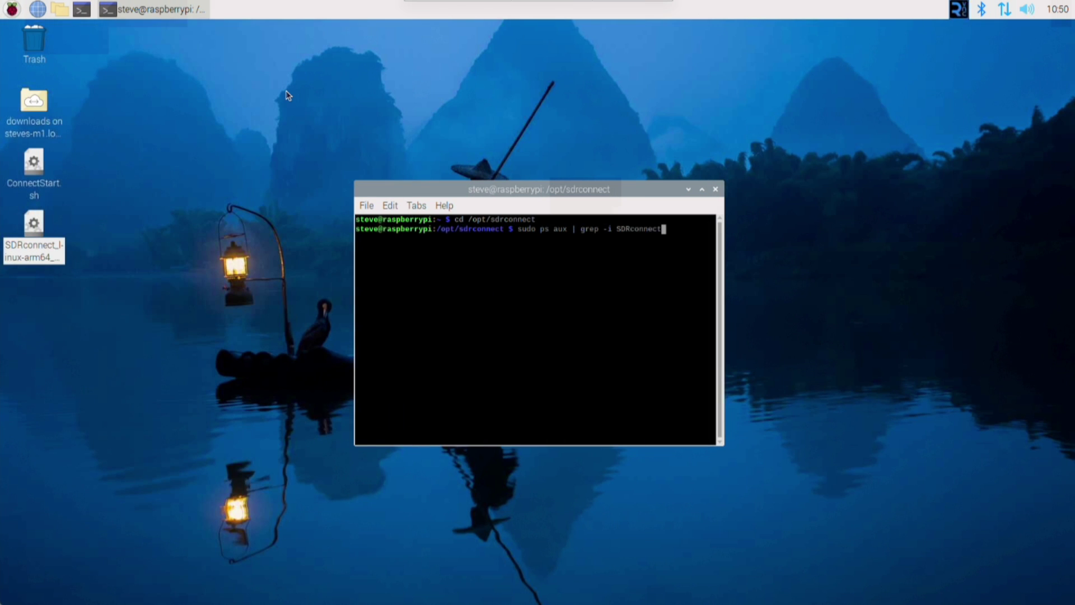
# Step: Run SDRconnect --server, confirm it finds the device and starts, then stop it with Ctrl+C
pyautogui.press('Up')
pyautogui.write('--se')
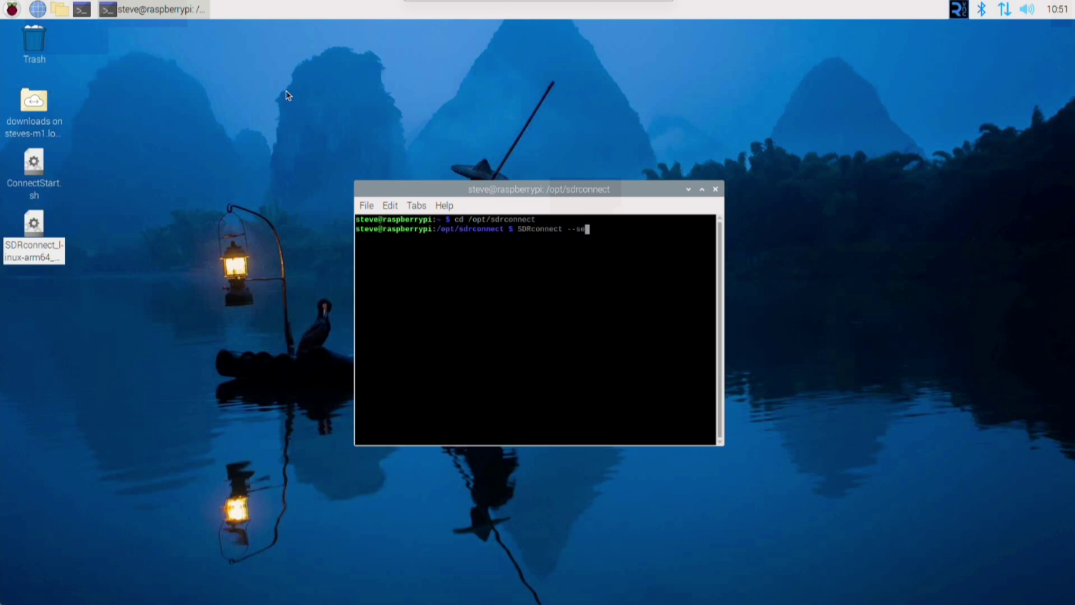
pyautogui.write('rver')
pyautogui.press('Return')
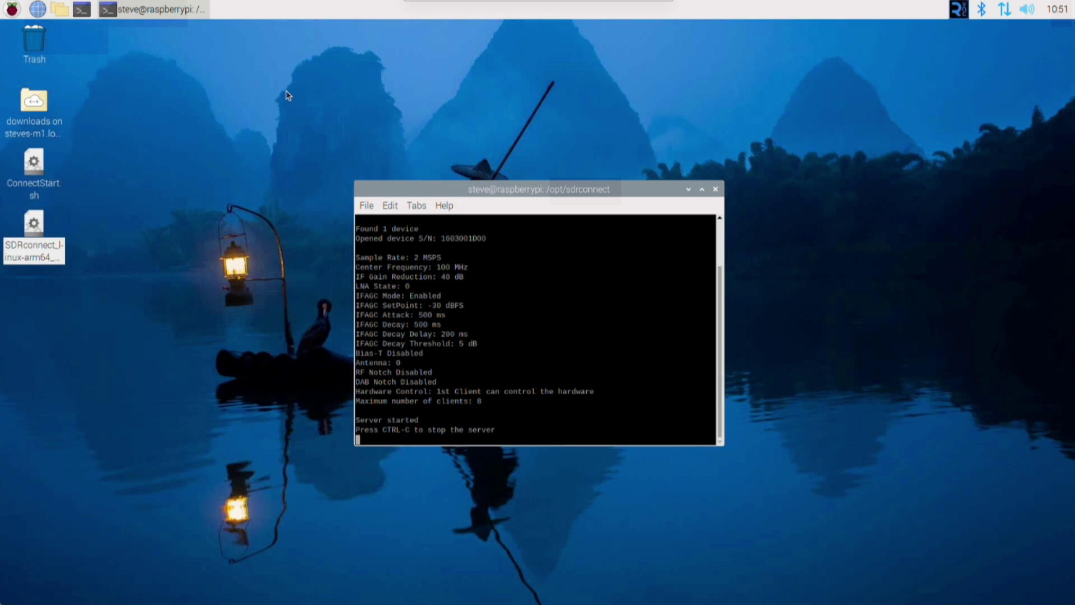
pyautogui.hotkey('ctrl', 'c')
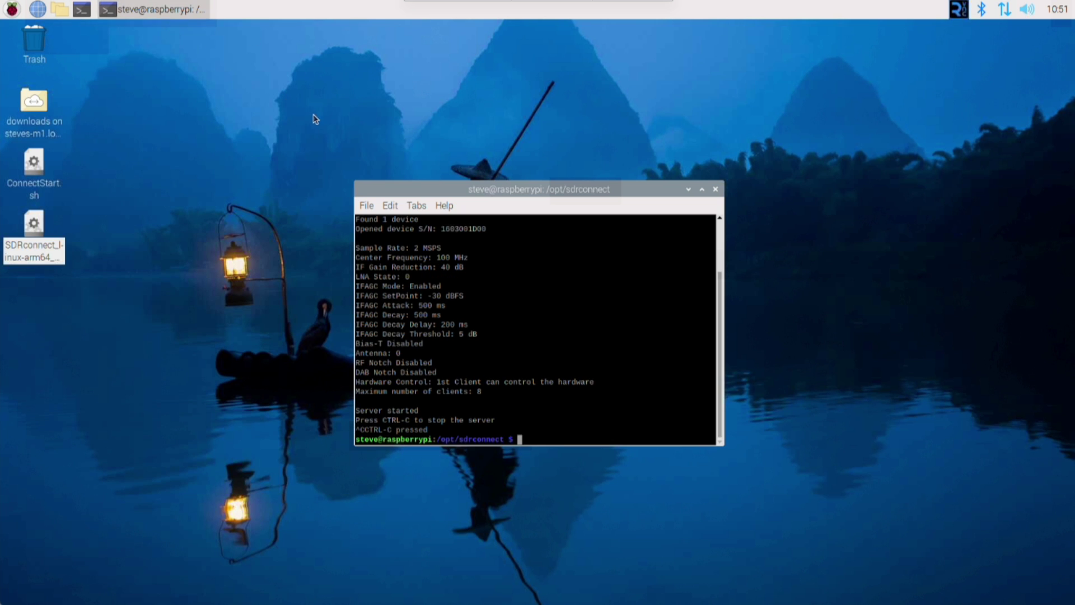
# Step: Close the terminal and open Preferences > Main Menu Editor on the Other category
pyautogui.click(715, 190)
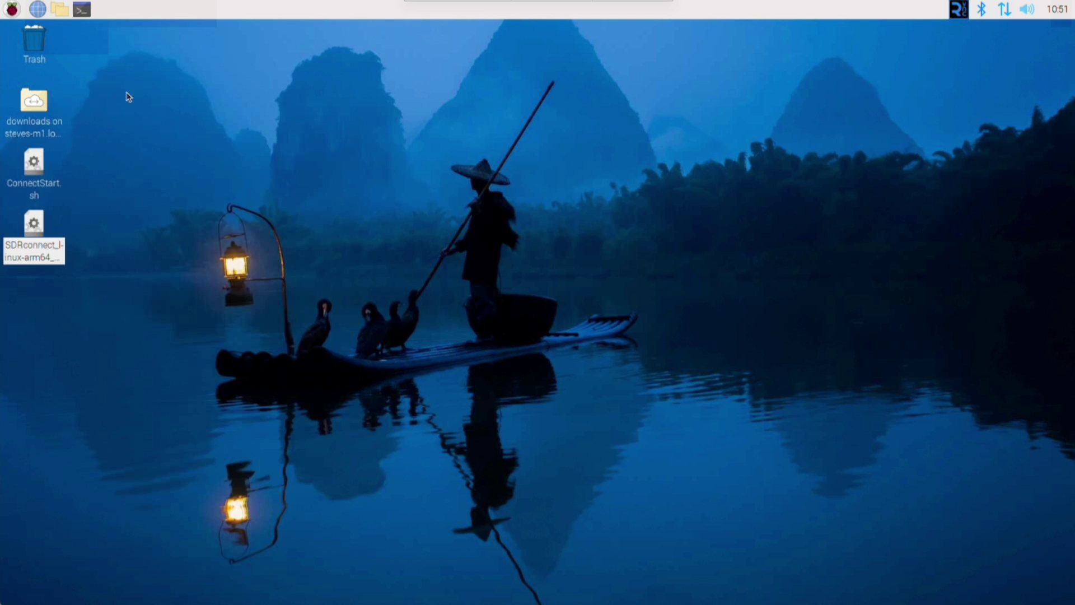
pyautogui.click(12, 9)
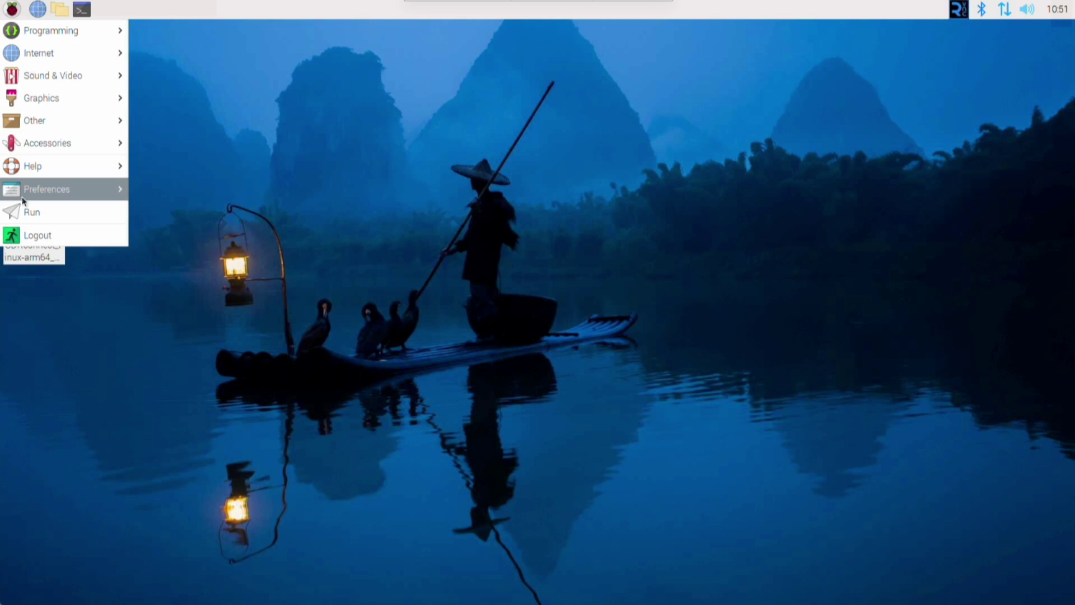
pyautogui.moveTo(25, 195)
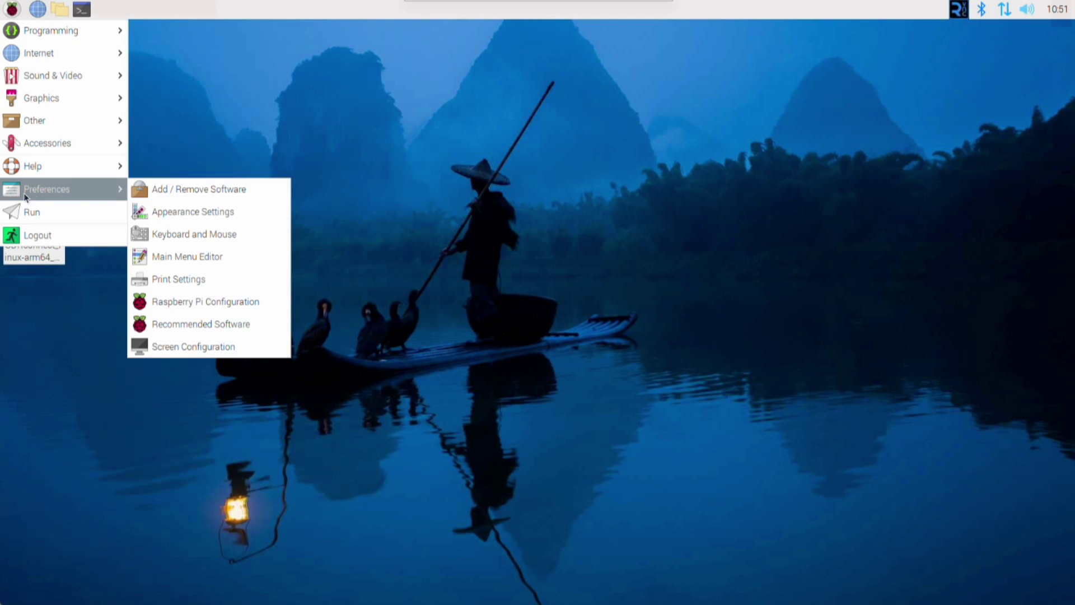
pyautogui.click(183, 258)
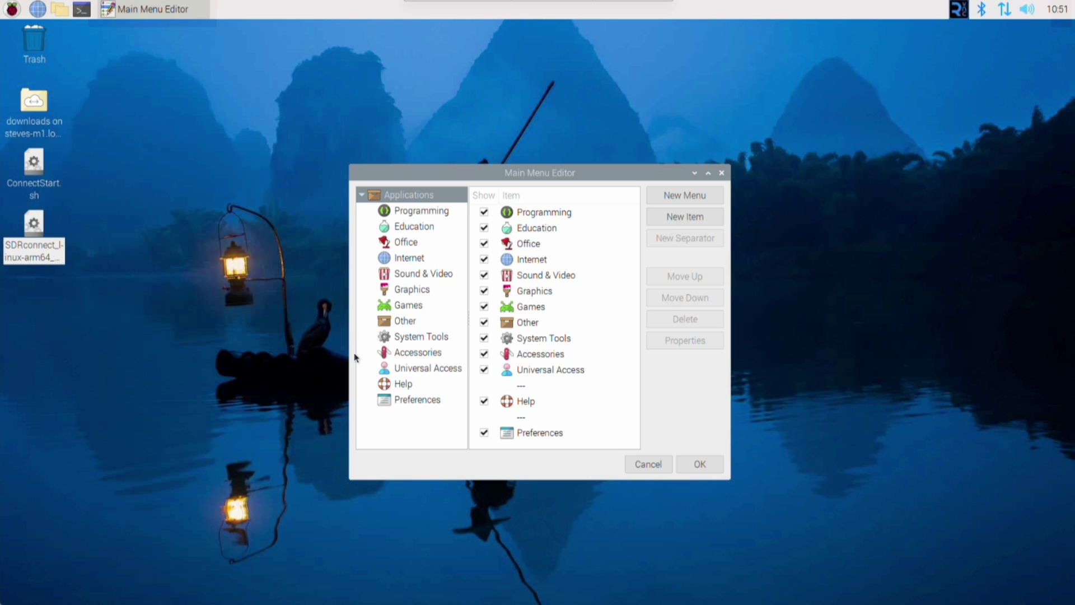
pyautogui.click(390, 325)
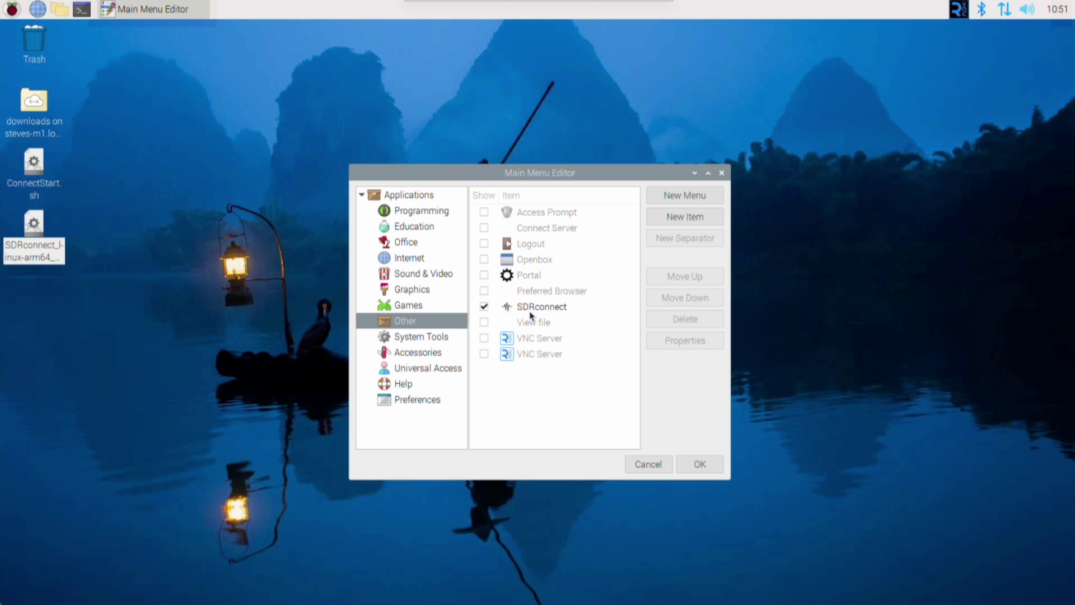
# Step: Create a new launcher named 'SDRconnect Server' and browse for its command file
pyautogui.click(688, 218)
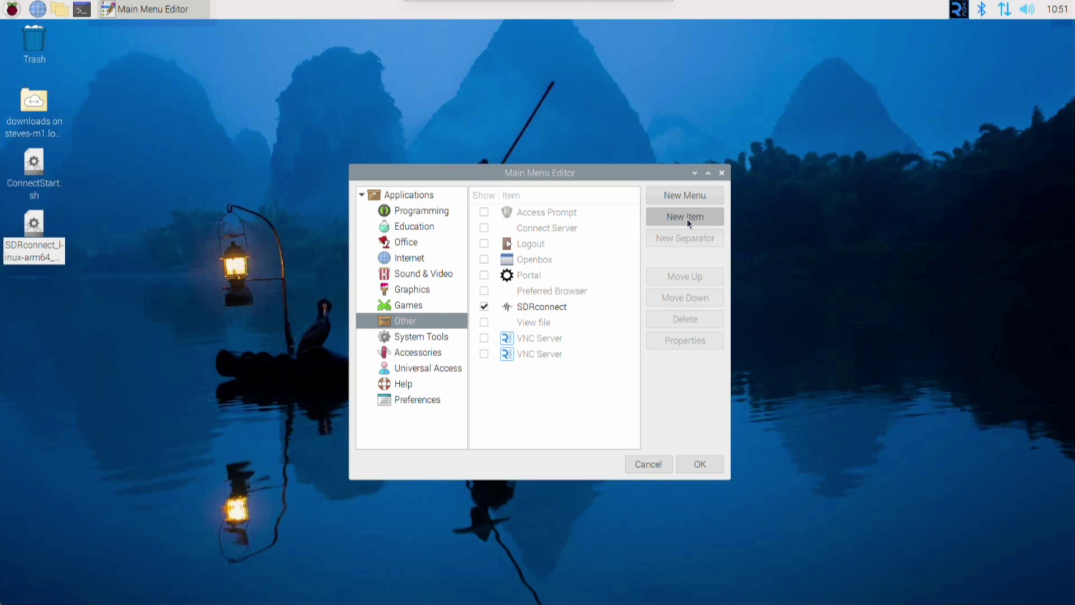
pyautogui.click(546, 308)
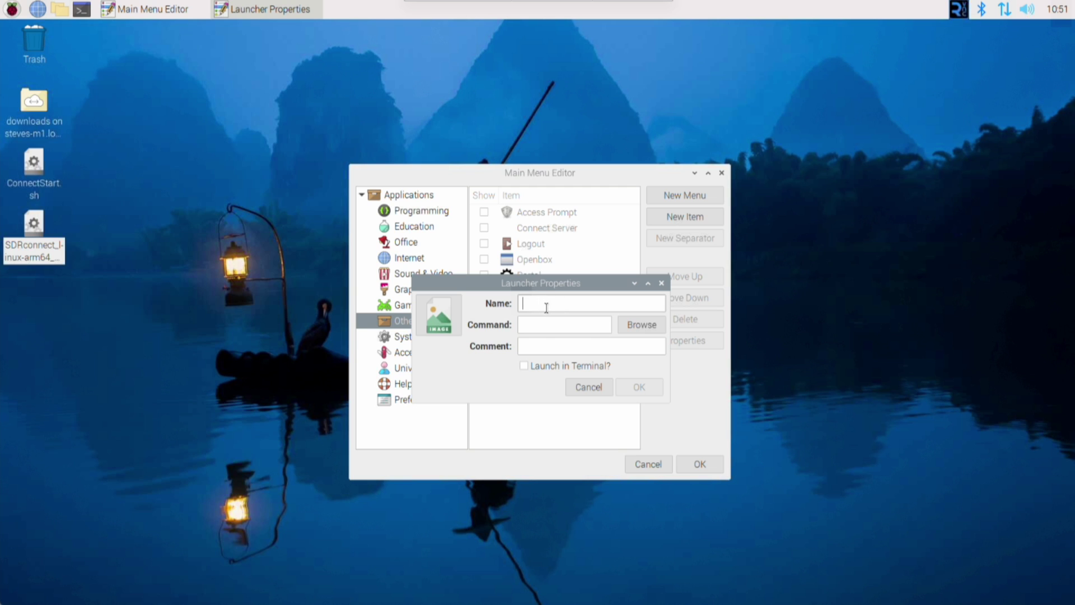
pyautogui.write('SDRconnect Server')
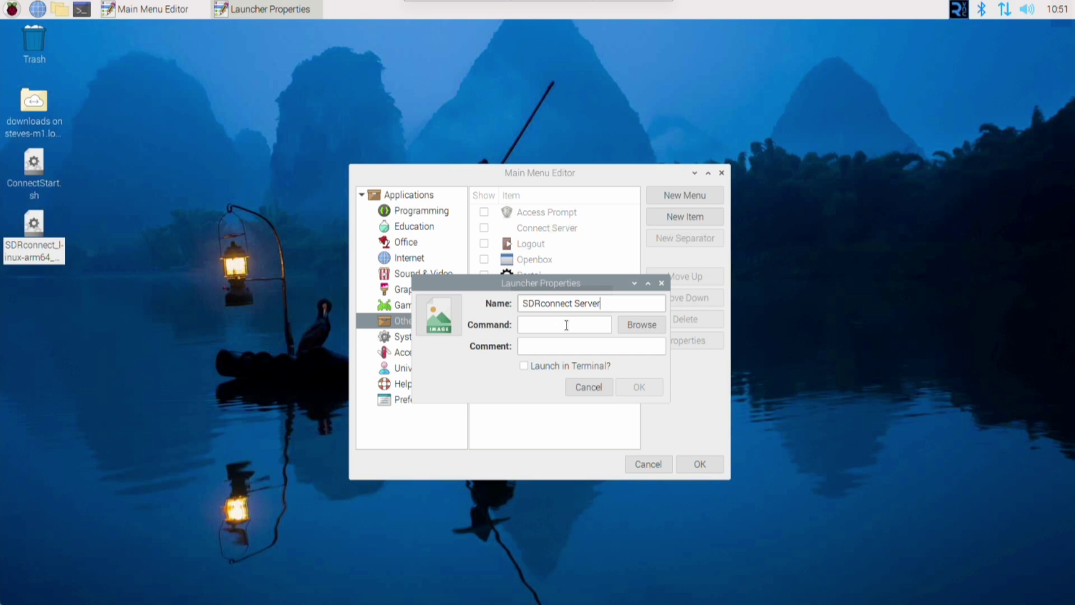
pyautogui.click(564, 324)
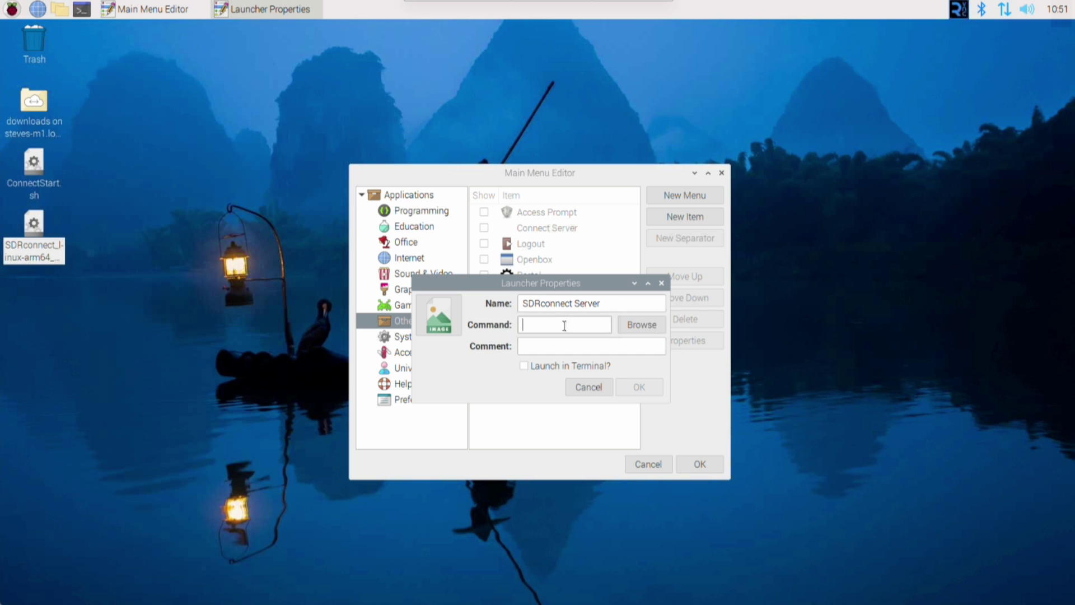
pyautogui.click(641, 330)
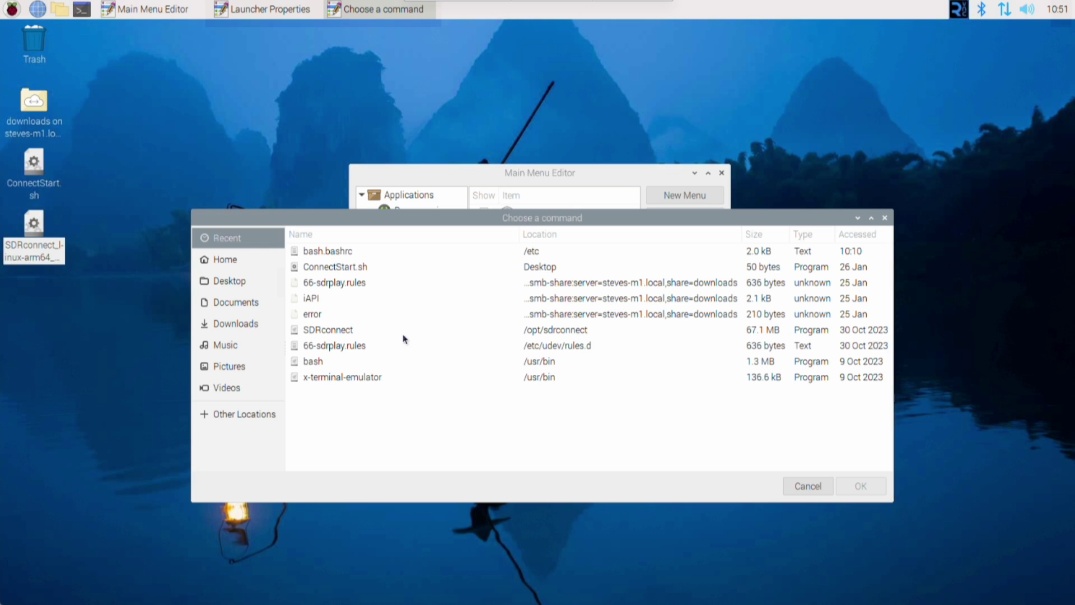
# Step: Pick /opt/sdrconnect/SDRconnect as the launcher's command via Other Locations > Computer
pyautogui.click(326, 331)
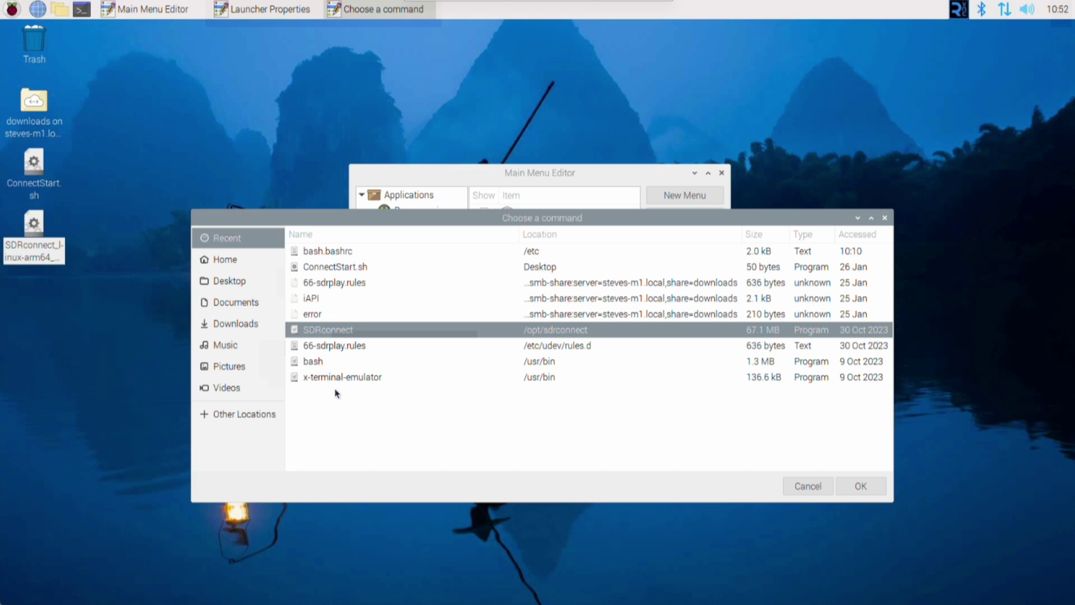
pyautogui.click(233, 413)
pyautogui.click(340, 262)
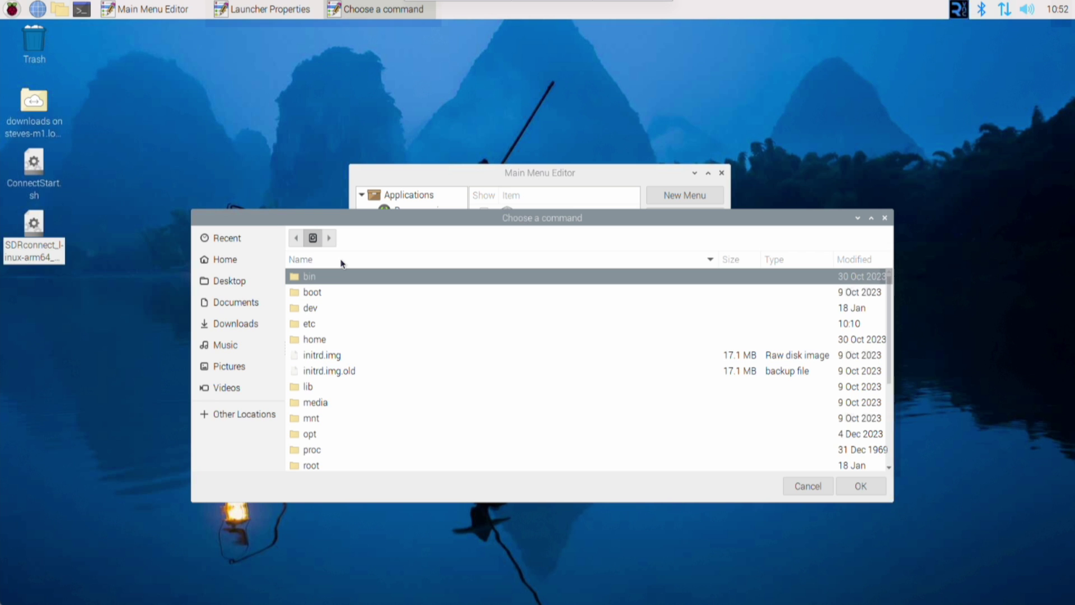
pyautogui.doubleClick(301, 435)
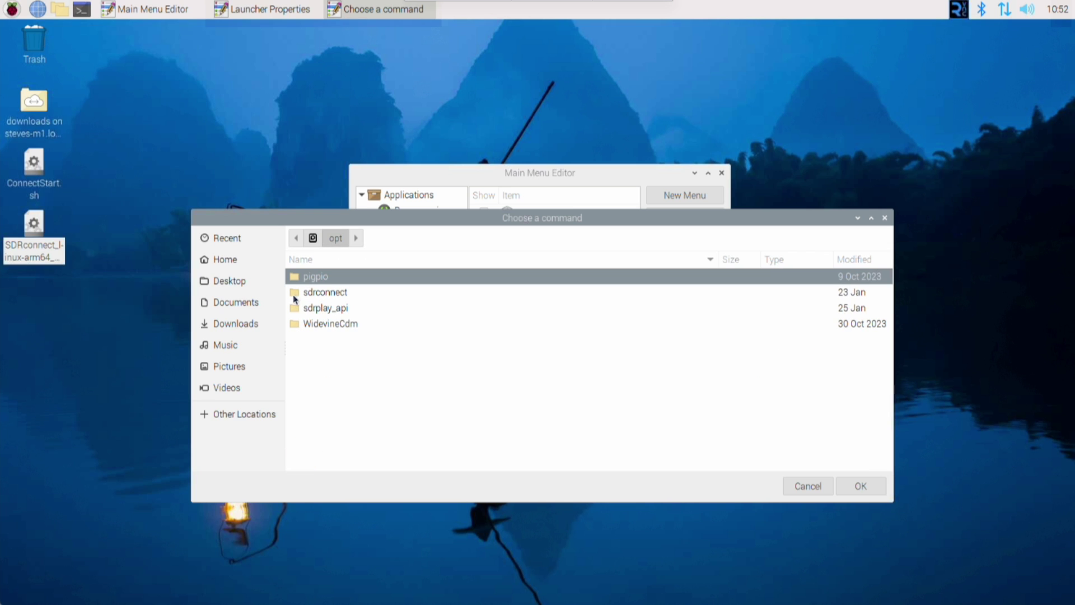
pyautogui.doubleClick(294, 296)
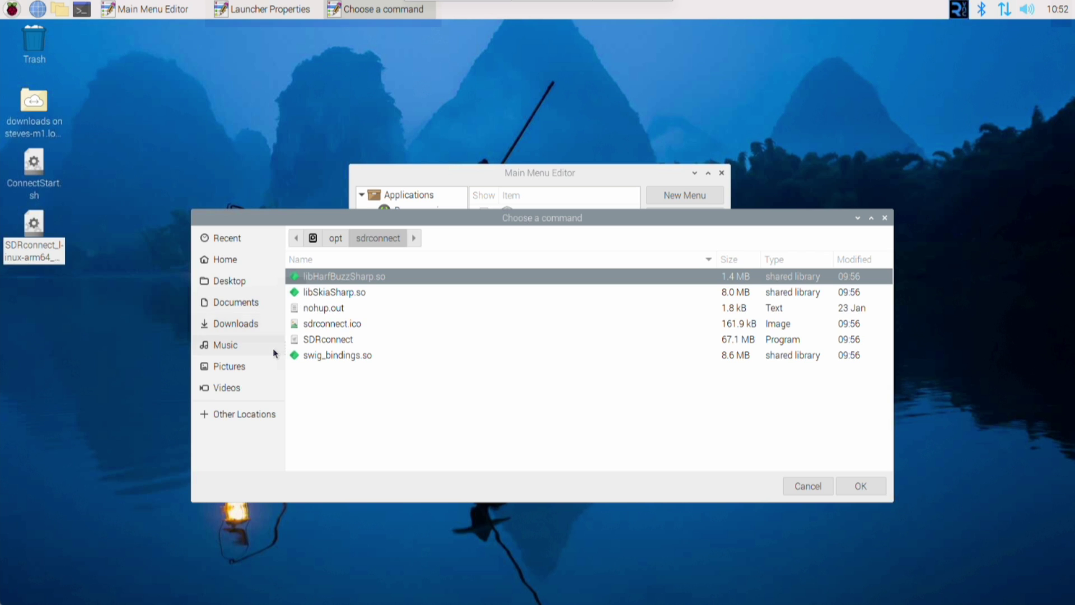
pyautogui.click(332, 340)
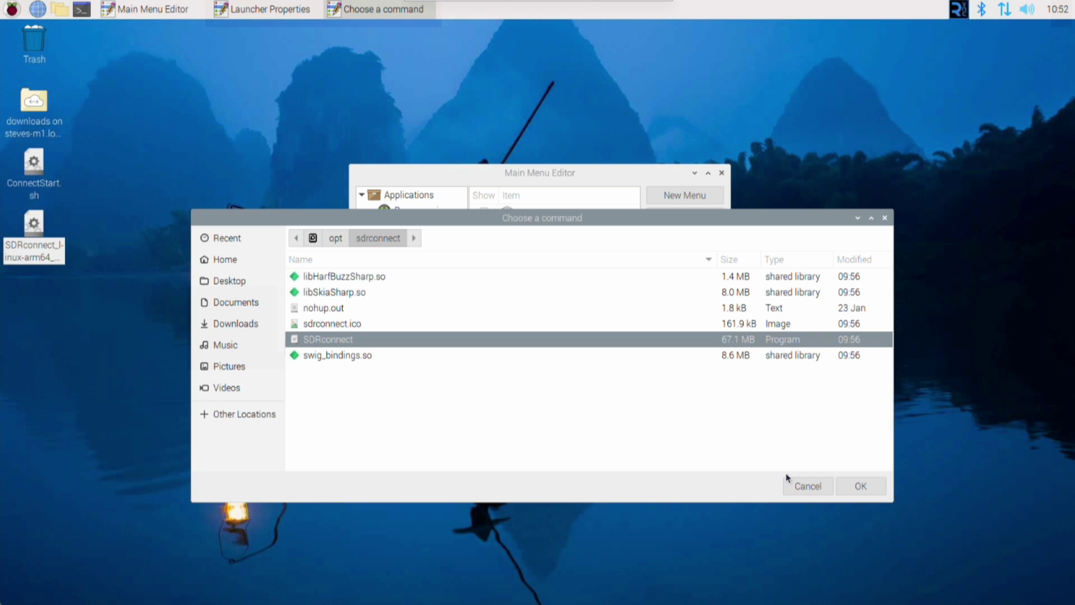
pyautogui.click(861, 486)
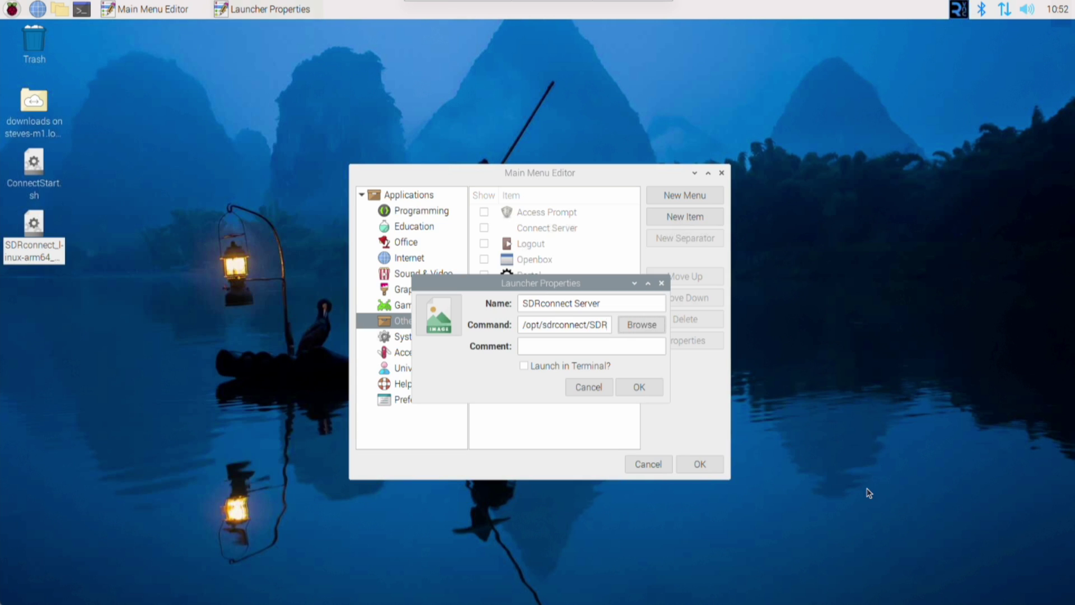
# Step: Append --server to the command, enable Launch in Terminal, and save the launcher
pyautogui.click(543, 325)
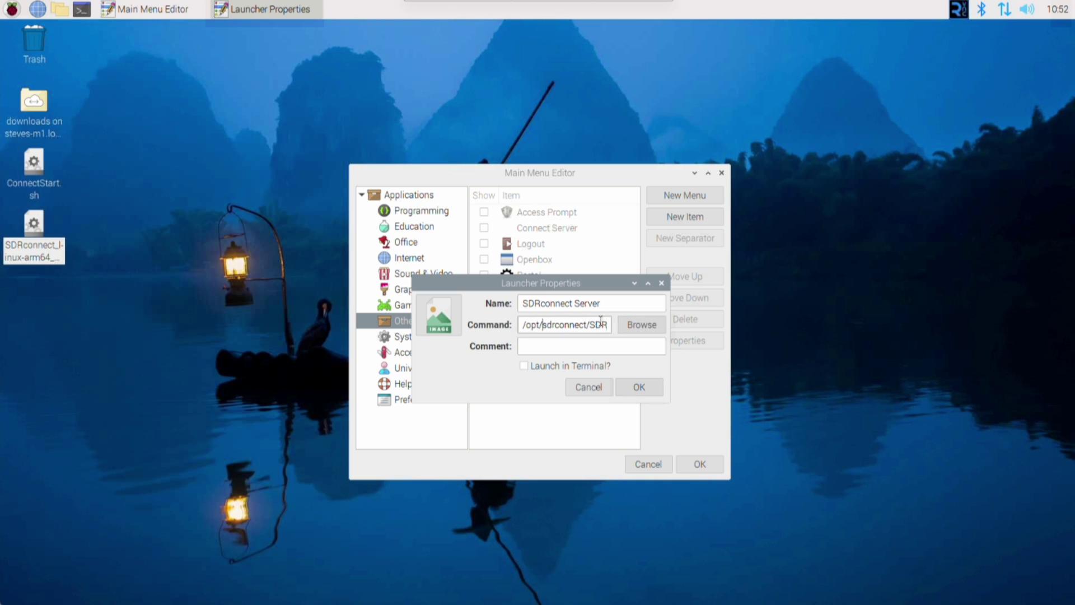
pyautogui.press('Right')
pyautogui.press('Right')
pyautogui.press('Right')
pyautogui.press('Right')
pyautogui.press('Right')
pyautogui.press('Right')
pyautogui.press('Right')
pyautogui.press('Right')
pyautogui.press('Right')
pyautogui.press('Right')
pyautogui.press('Right')
pyautogui.press('Right')
pyautogui.press('Right')
pyautogui.press('Right')
pyautogui.press('Right')
pyautogui.press('Right')
pyautogui.press('Right')
pyautogui.press('Right')
pyautogui.press('Right')
pyautogui.write('--server')
pyautogui.click(524, 366)
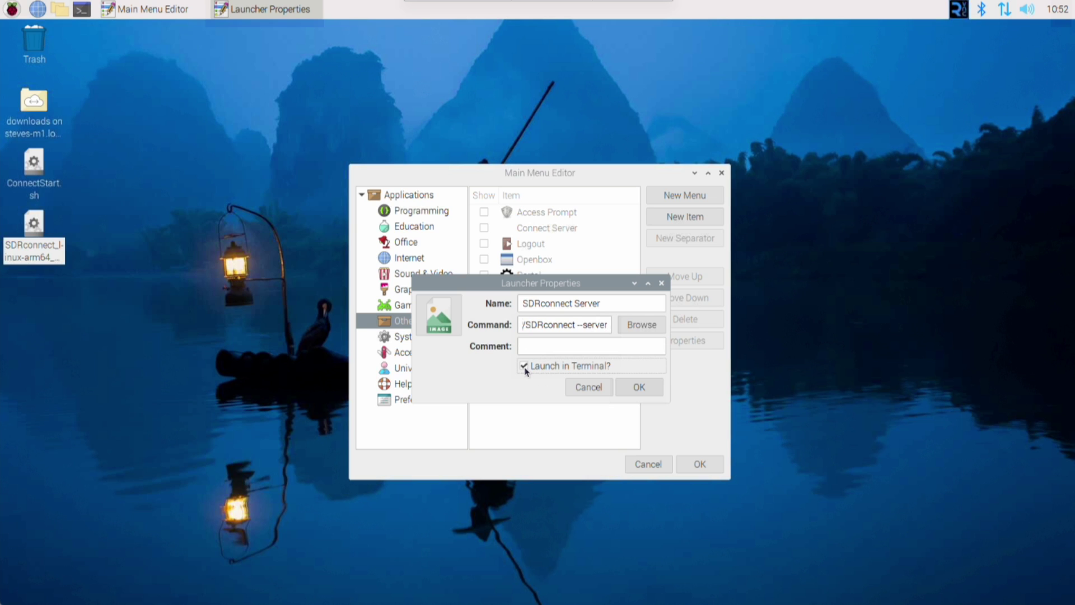
pyautogui.click(636, 388)
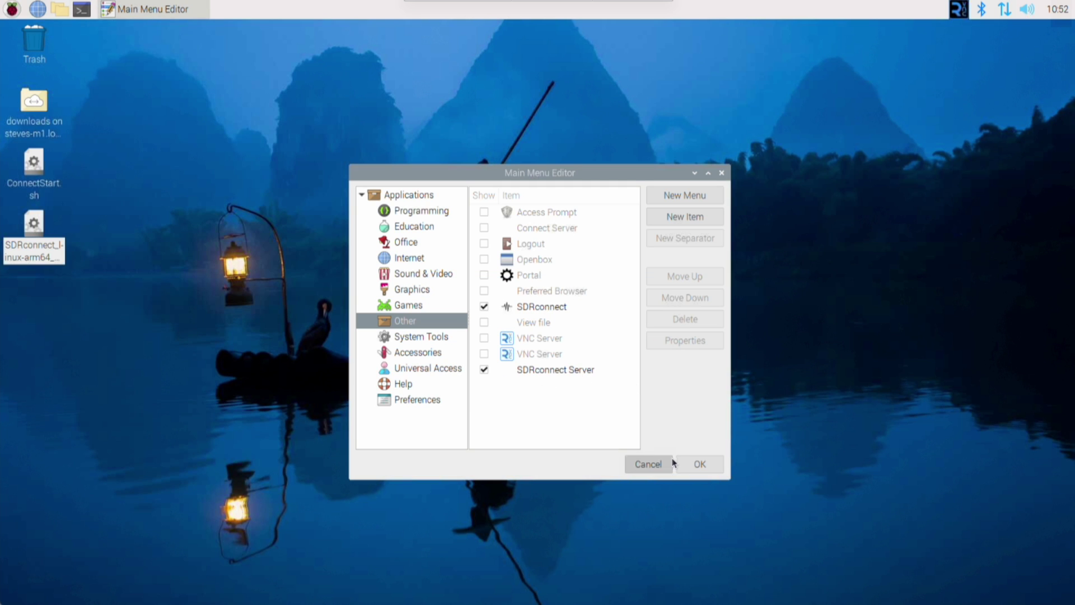
# Step: Save the menu changes and launch SDRconnect Server from the Raspberry menu's Other category
pyautogui.click(695, 466)
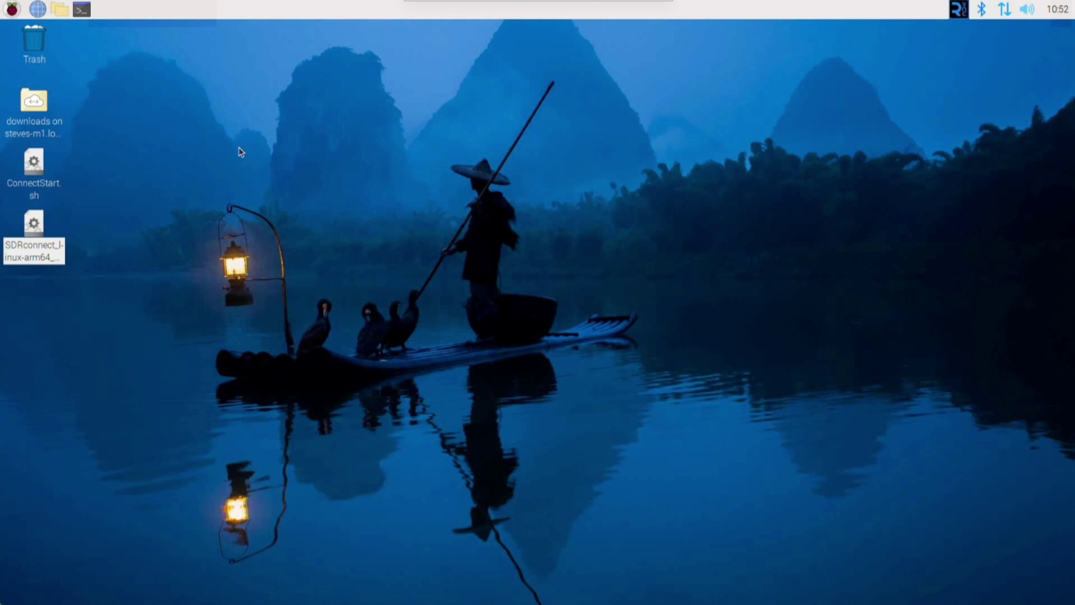
pyautogui.click(12, 10)
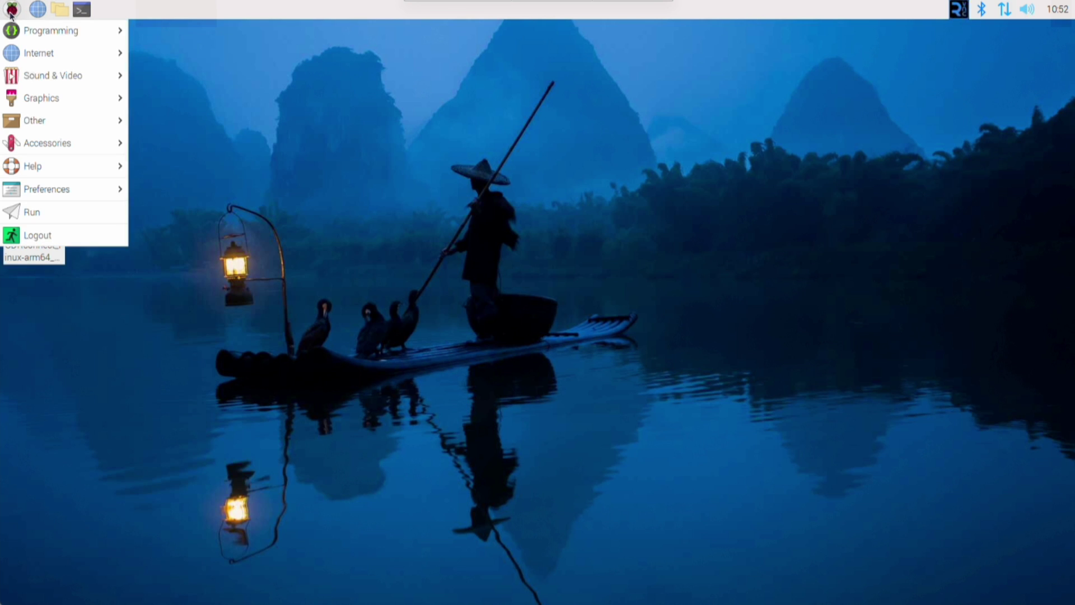
pyautogui.moveTo(19, 39)
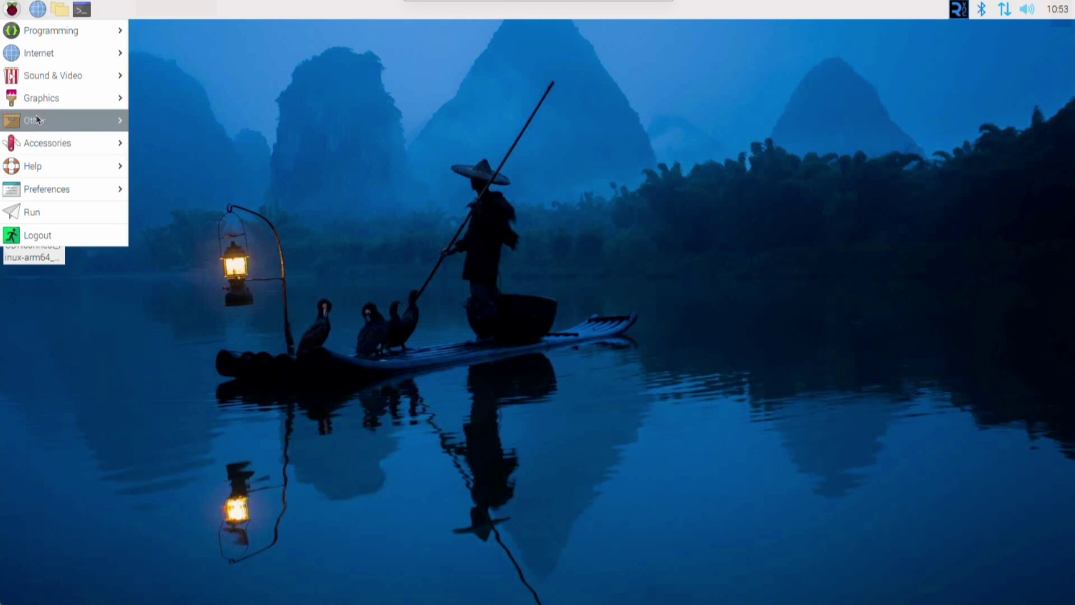
pyautogui.moveTo(36, 119)
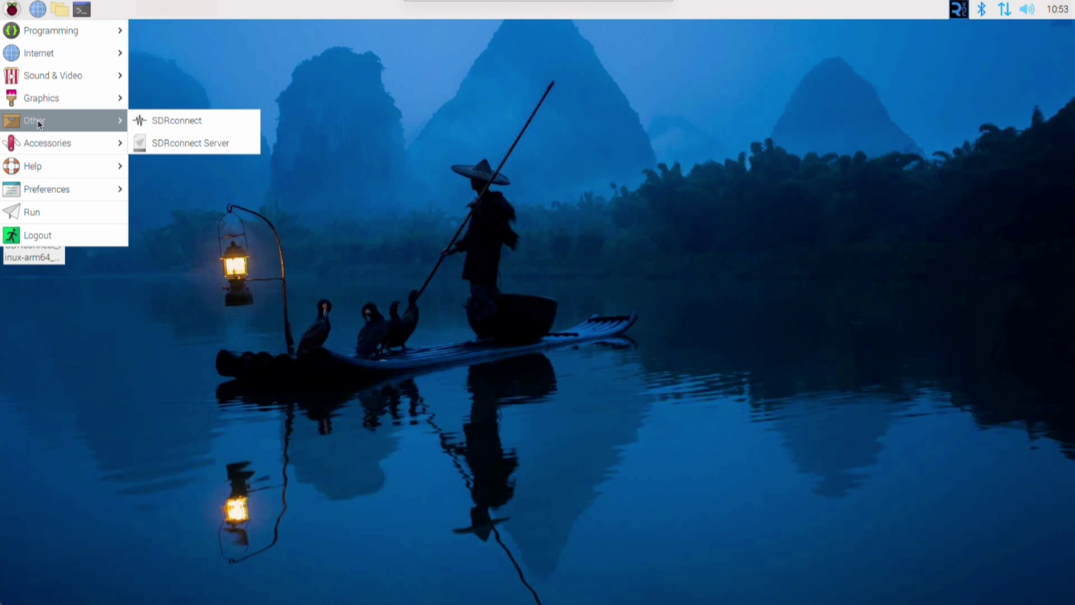
pyautogui.click(198, 143)
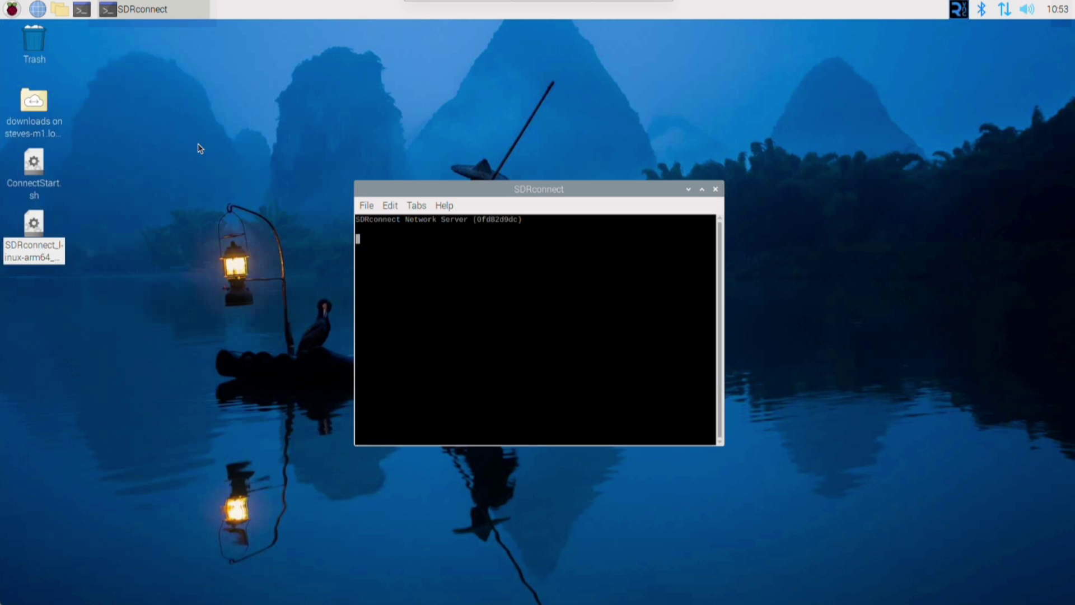